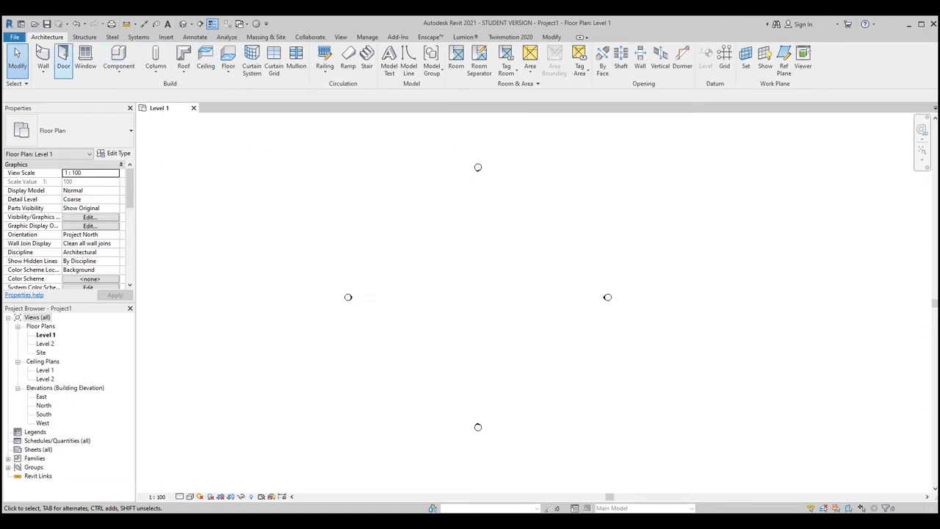
Step: Create a new family from Metric Generic Model floor based.rft and frame its Ref. Level plan
left_click(13, 37)
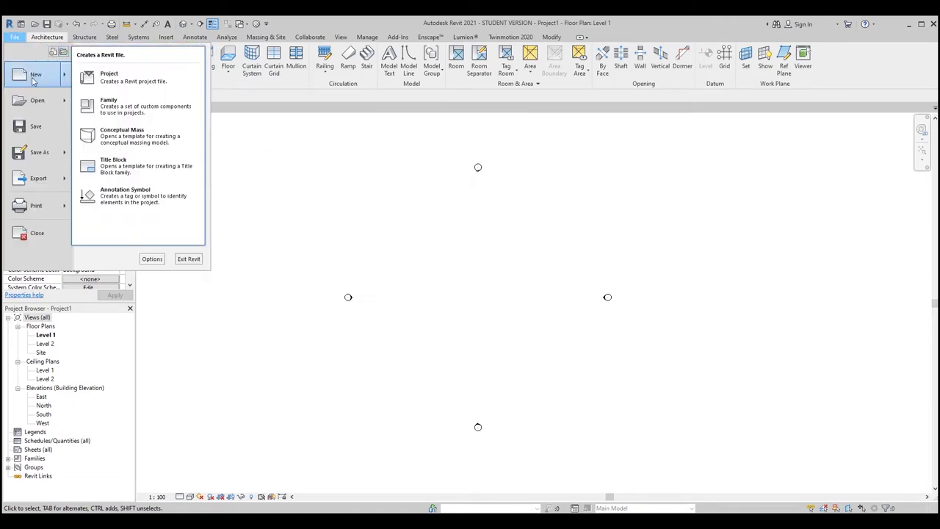
left_click(129, 108)
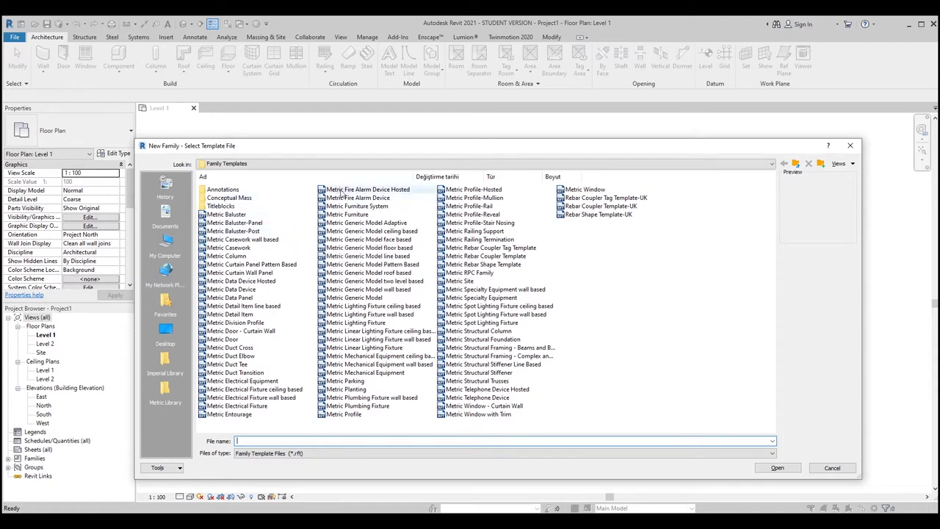
left_click(340, 249)
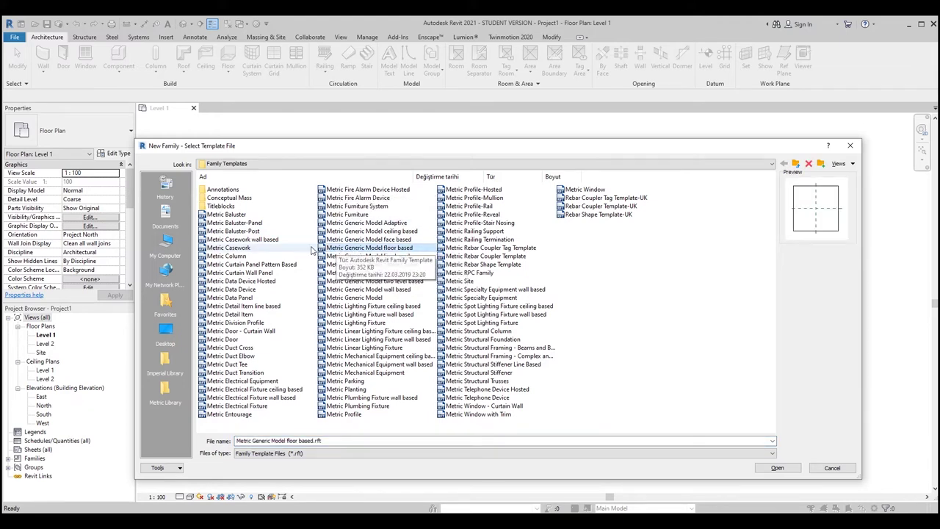
left_click(776, 468)
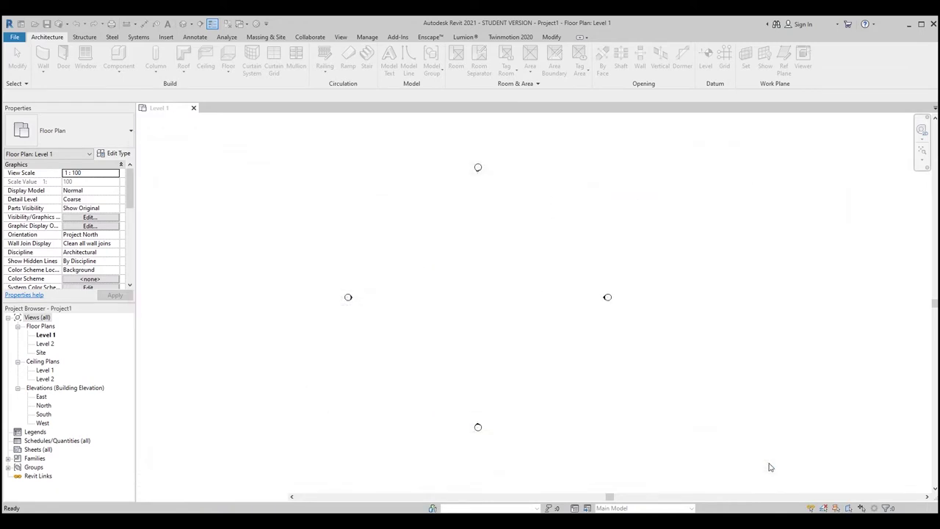
middle_click_drag(778, 267, 688, 255)
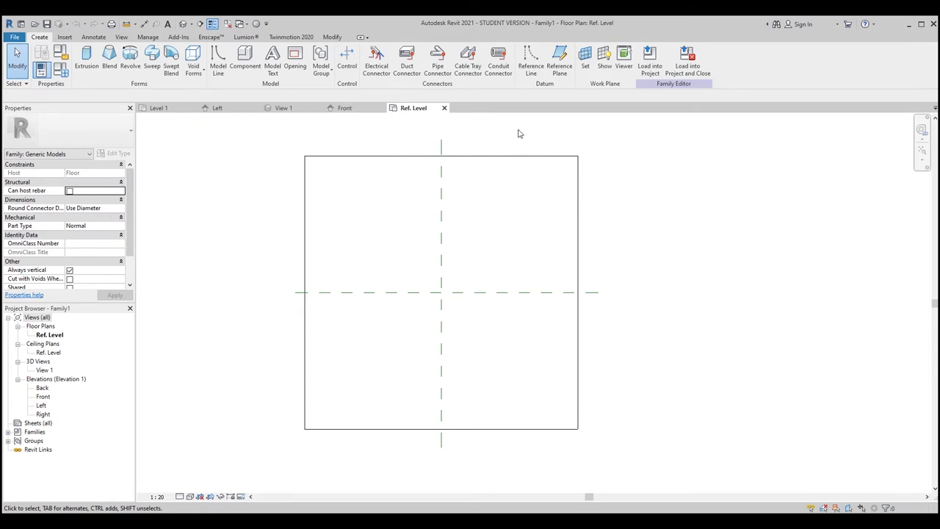
Step: Draw a horizontal reference plane below the Center (Front/Back) plane with RP
scroll(556, 277, "up", 1)
scroll(458, 269, "up", 2)
middle_click_drag(351, 294, 376, 260)
key("r")
key("p")
scroll(461, 273, "up", 1)
scroll(412, 250, "down", 1)
scroll(429, 261, "down", 1)
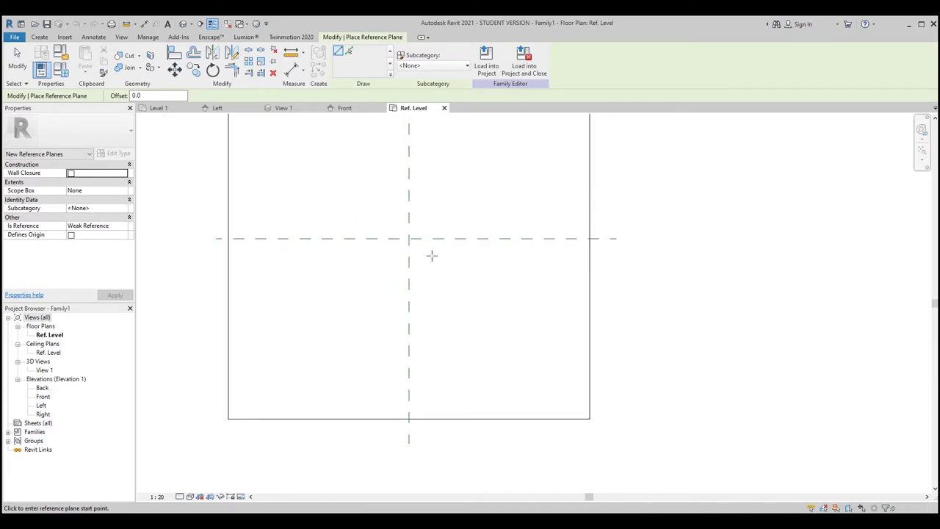
scroll(415, 271, "up", 1)
scroll(357, 272, "up", 1)
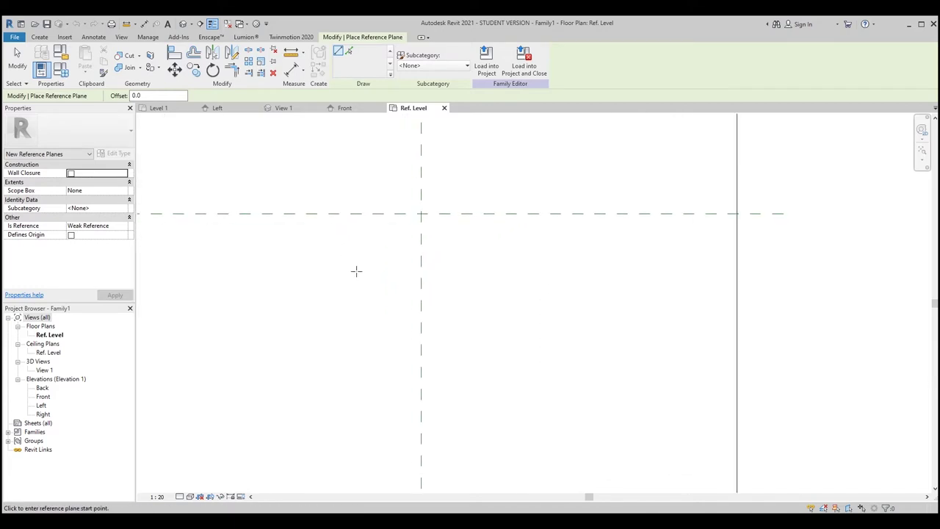
scroll(213, 294, "down", 1)
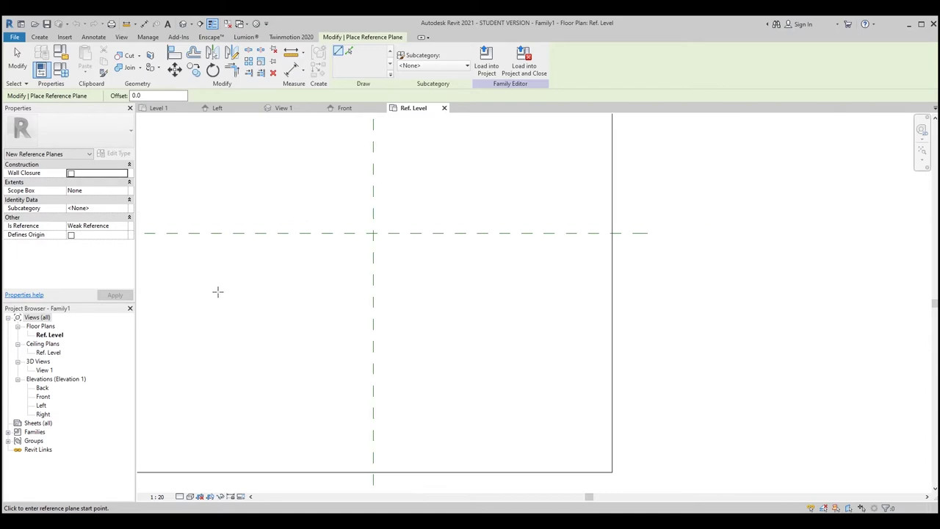
left_click(217, 291)
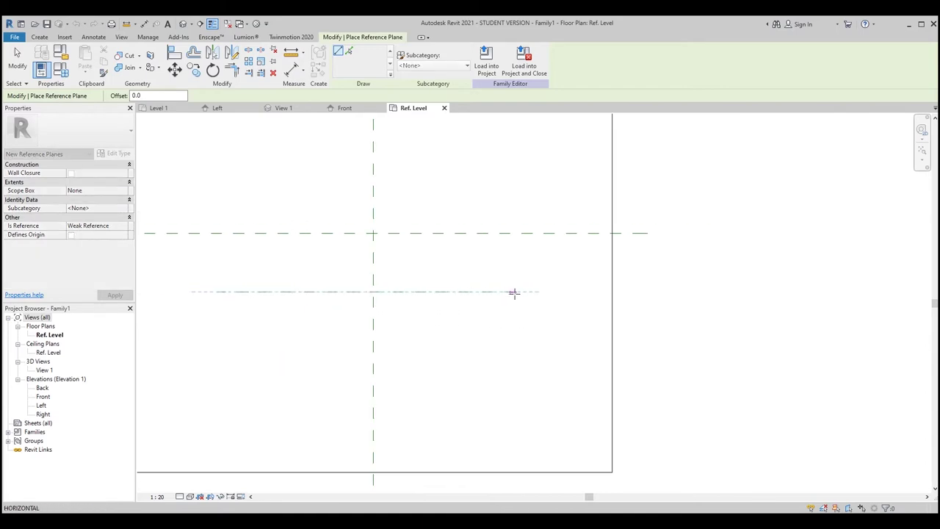
left_click(519, 292)
Step: Name the new reference plane 1
scroll(499, 296, "up", 2)
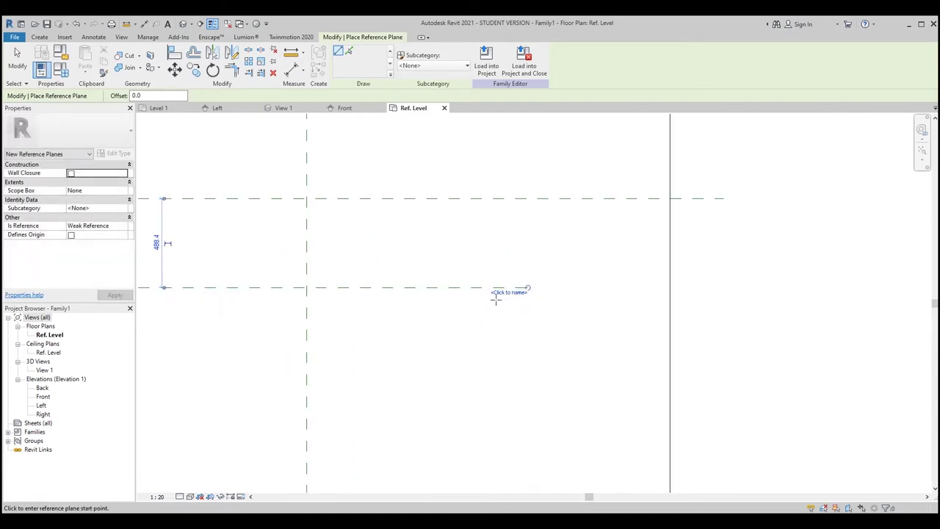
left_click(497, 293)
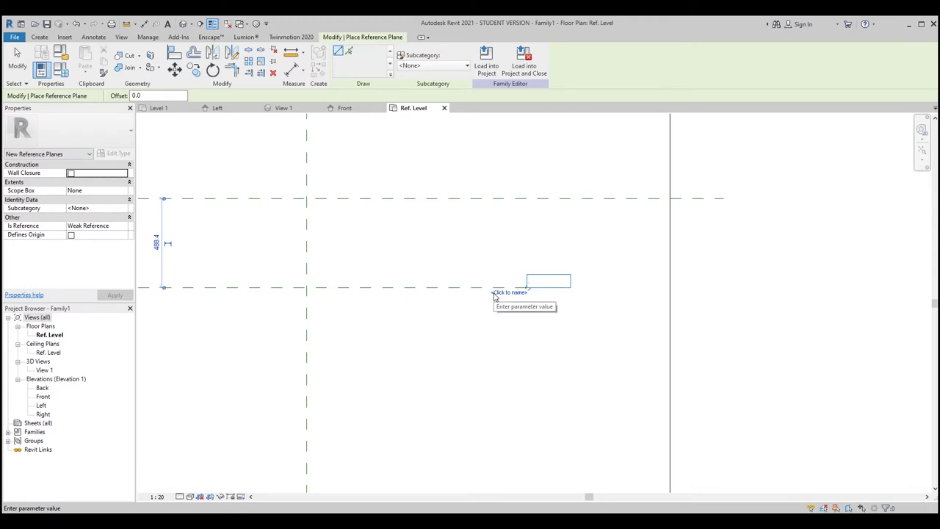
type("1")
key("Return")
scroll(518, 321, "down", 3)
scroll(519, 321, "up", 1)
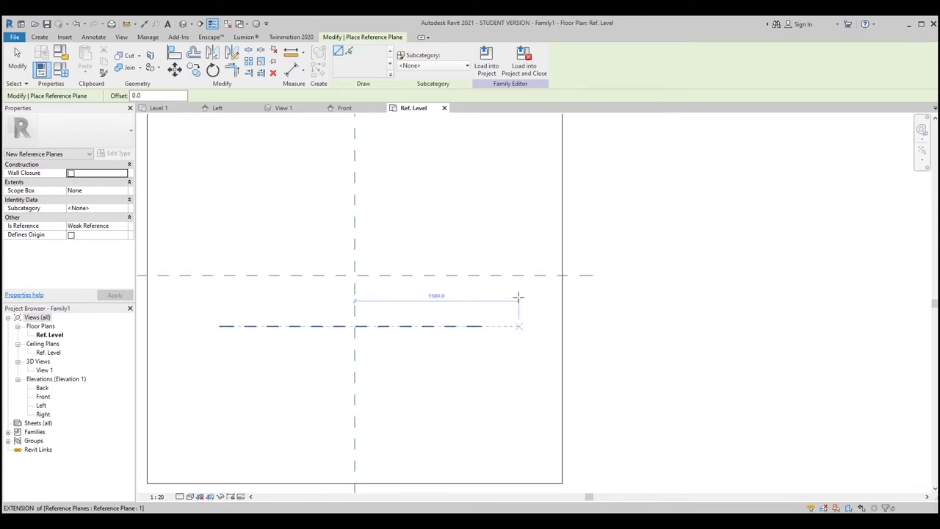
key("Escape")
Step: Select and deselect the Center (Front/Back) reference plane to check the new plane's position
left_click(518, 276)
left_click(542, 315)
left_click(529, 275)
left_click(534, 298)
left_click(39, 37)
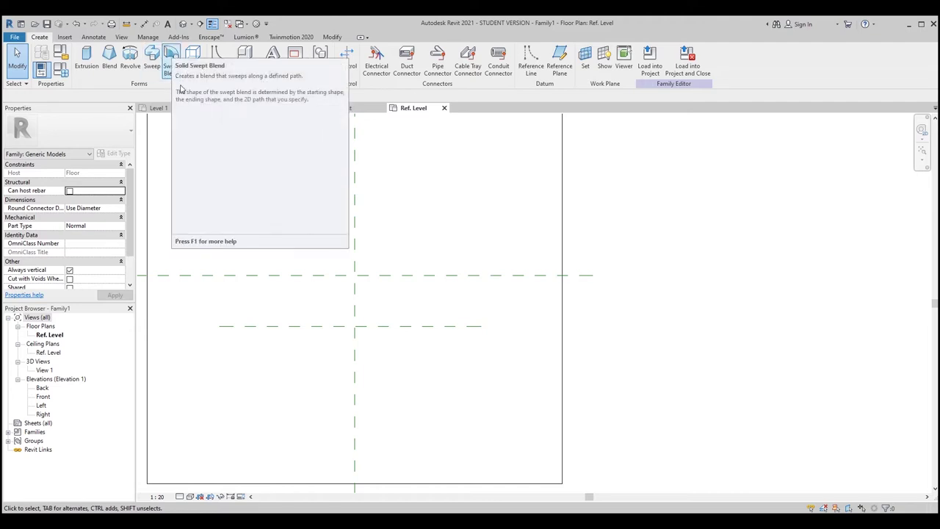
Step: Start a swept blend on work plane Reference Plane : 1 and go to the Front elevation
left_click(171, 60)
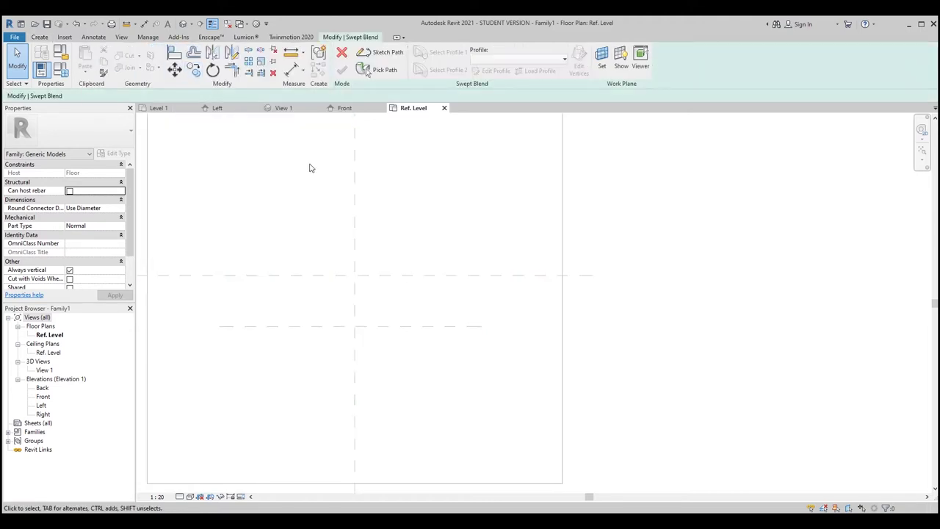
scroll(396, 189, "up", 1)
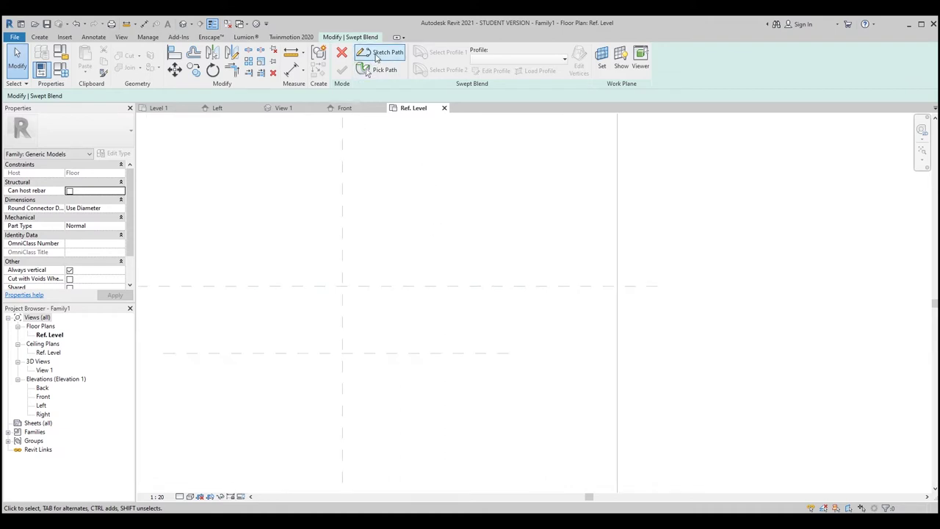
scroll(506, 171, "down", 2)
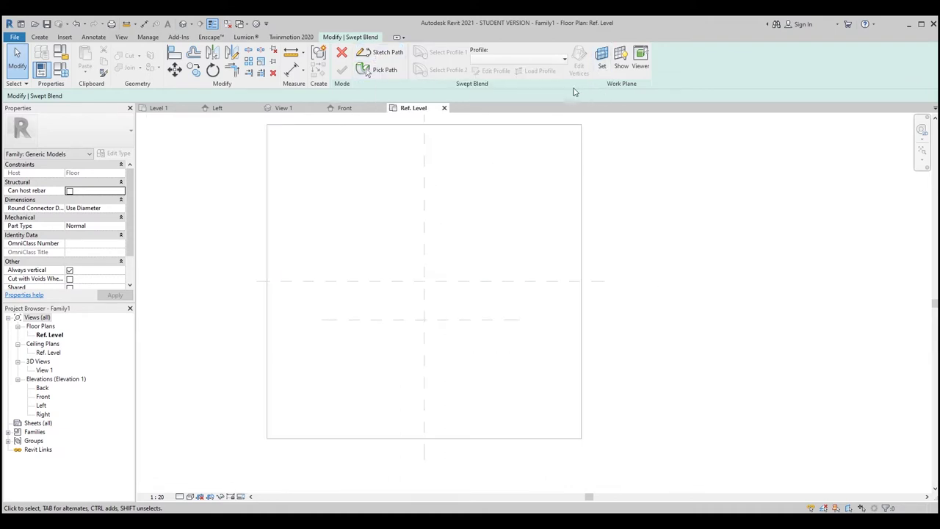
left_click(602, 63)
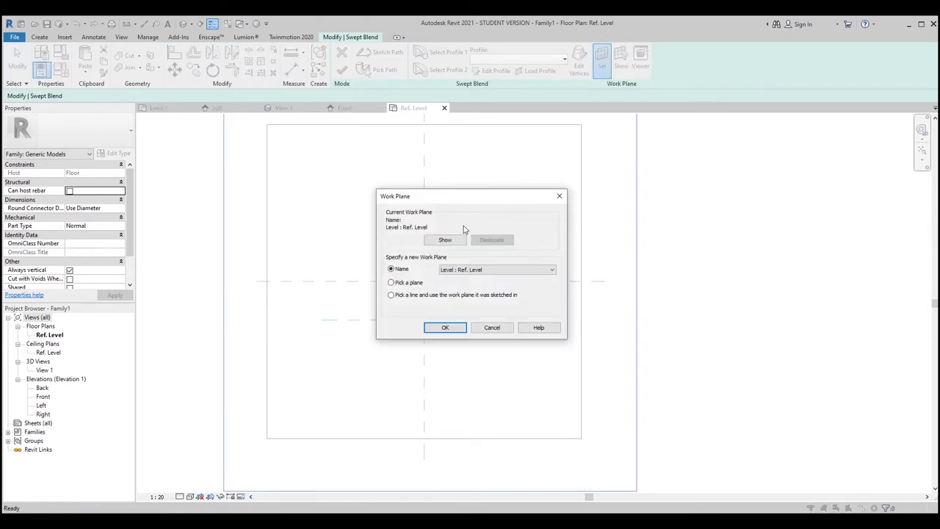
left_click(484, 272)
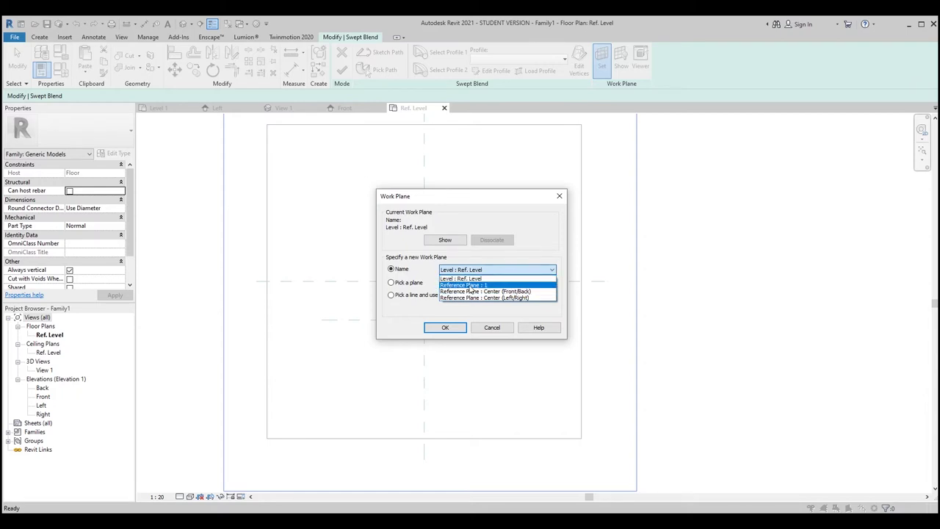
left_click(470, 286)
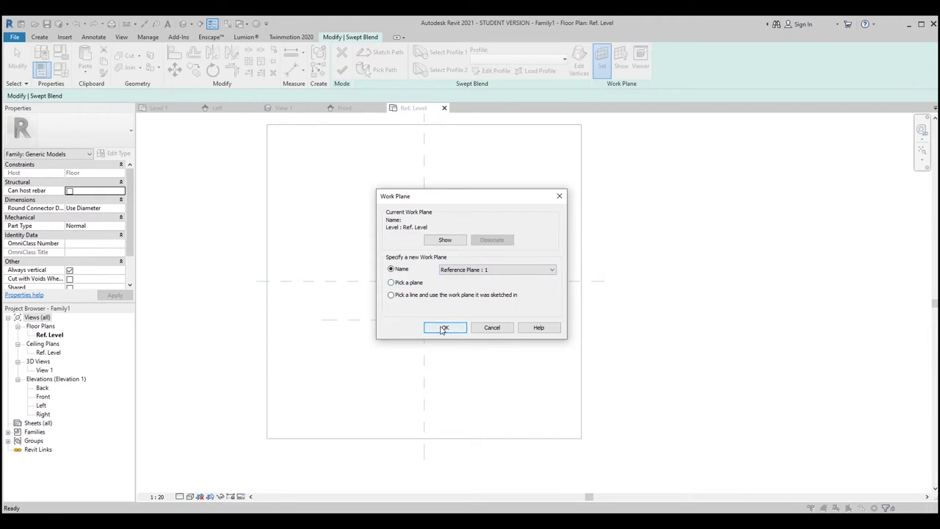
left_click(434, 329)
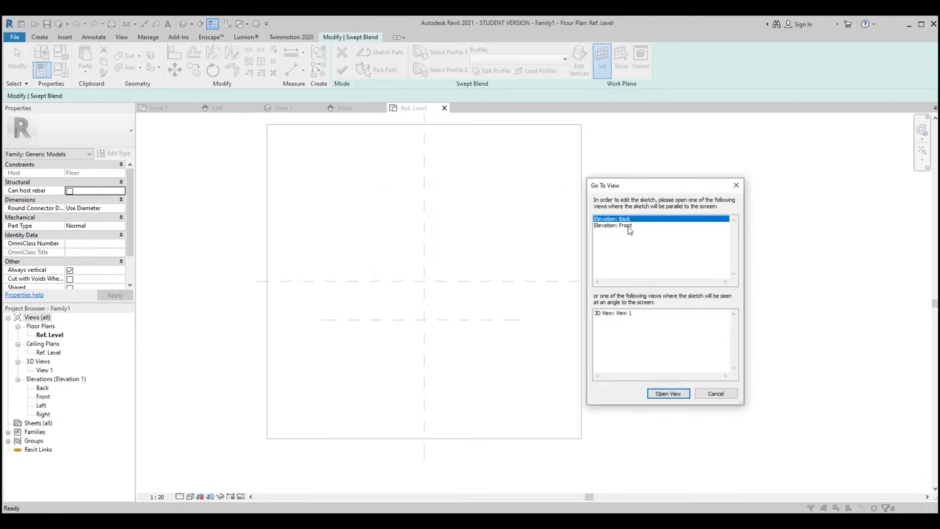
left_click(626, 226)
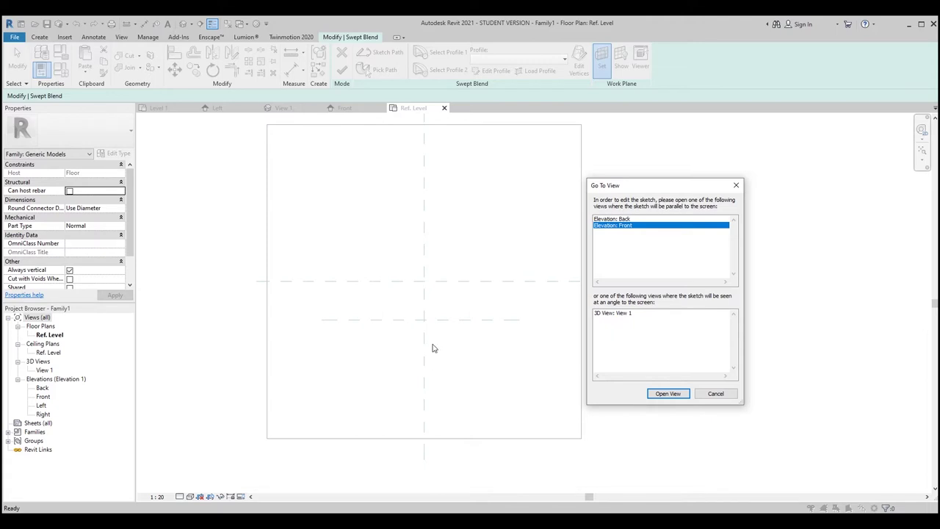
left_click(667, 395)
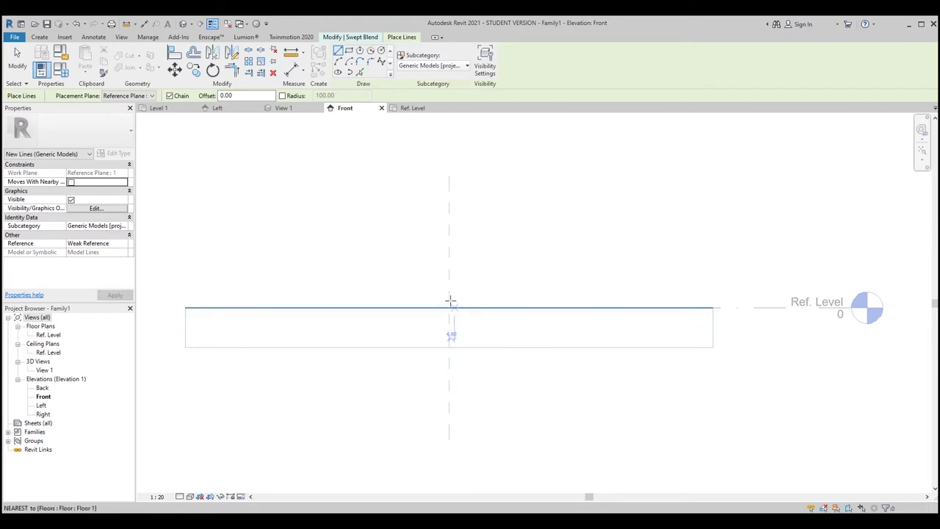
Step: Begin the swept blend path sketch with Reference Plane : Center (Left/Right) as its work plane
scroll(450, 303, "up", 2)
scroll(440, 207, "up", 2)
middle_click_drag(443, 206, 396, 248)
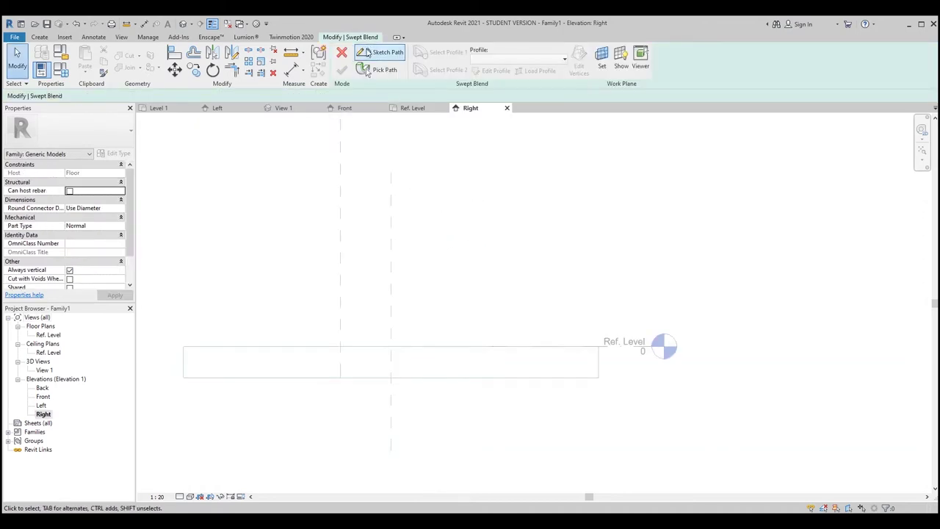
left_click(367, 55)
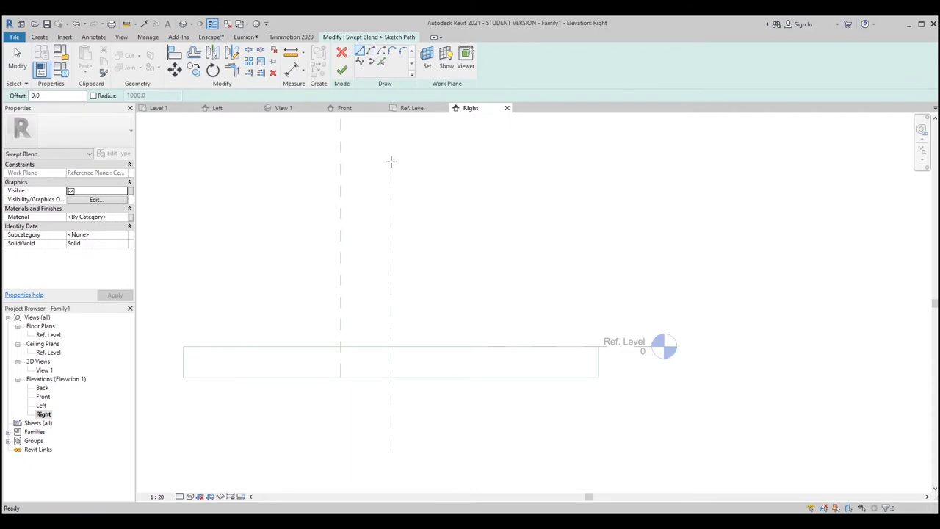
scroll(380, 211, "up", 2)
scroll(347, 298, "up", 2)
key("Escape")
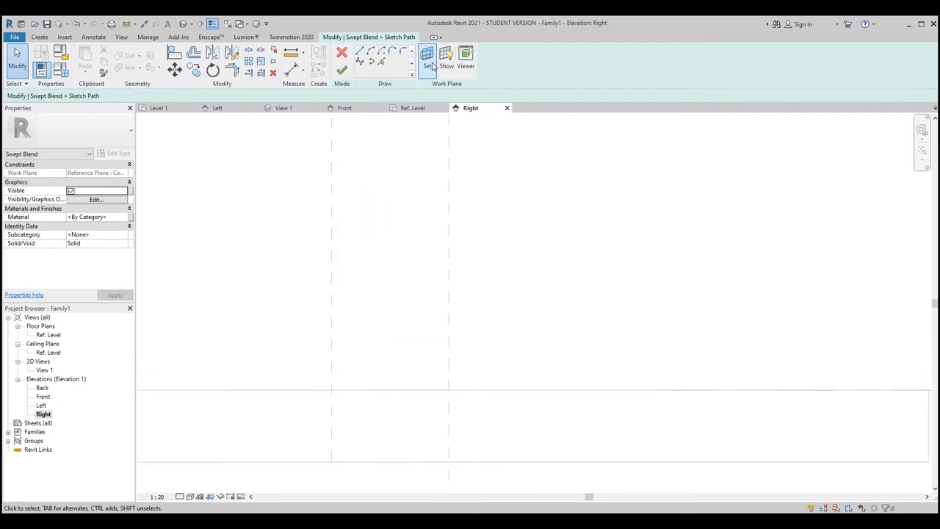
left_click(428, 57)
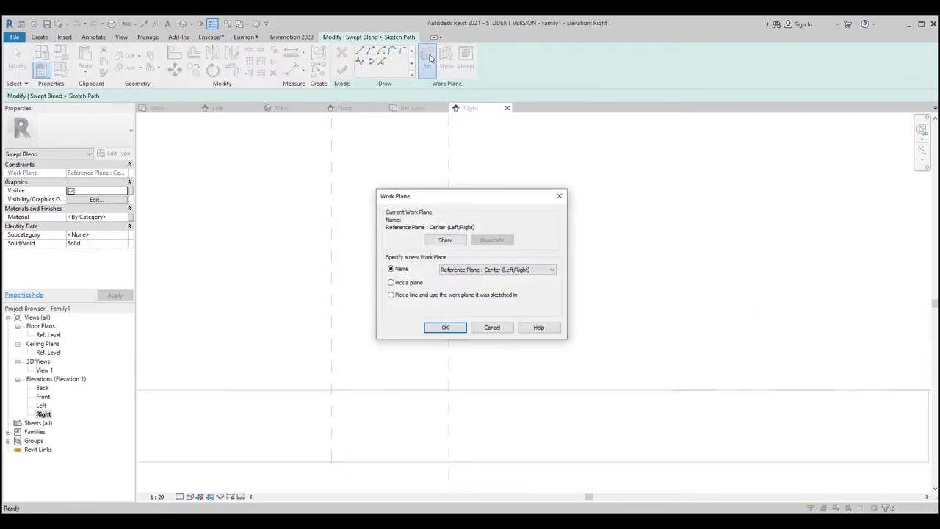
left_click(483, 270)
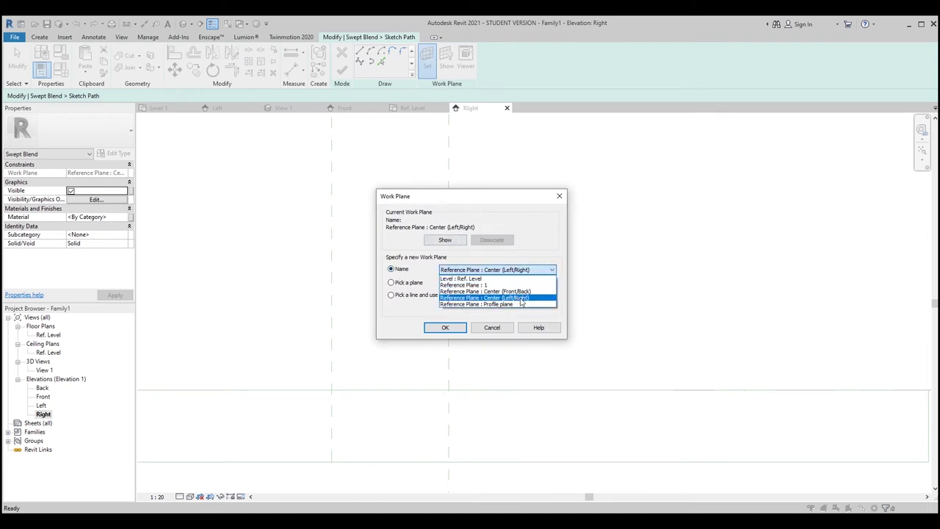
left_click(485, 298)
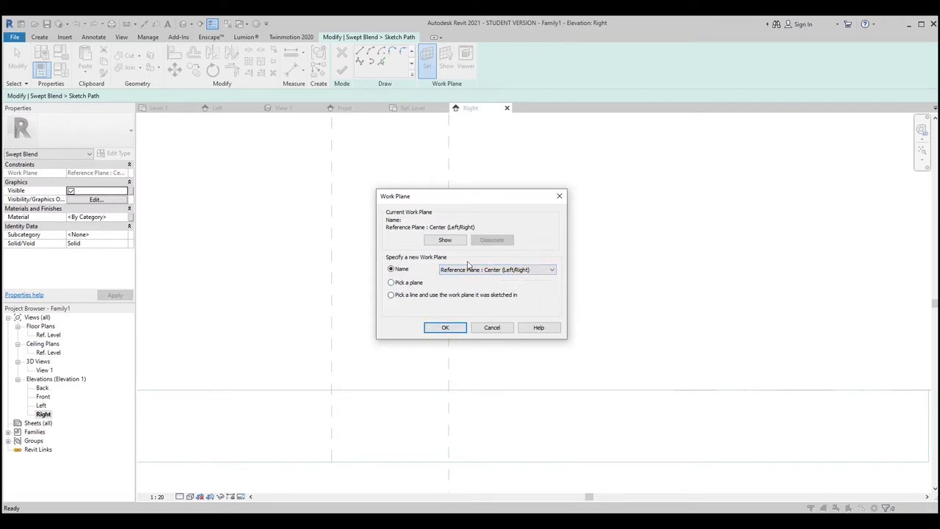
left_click(458, 327)
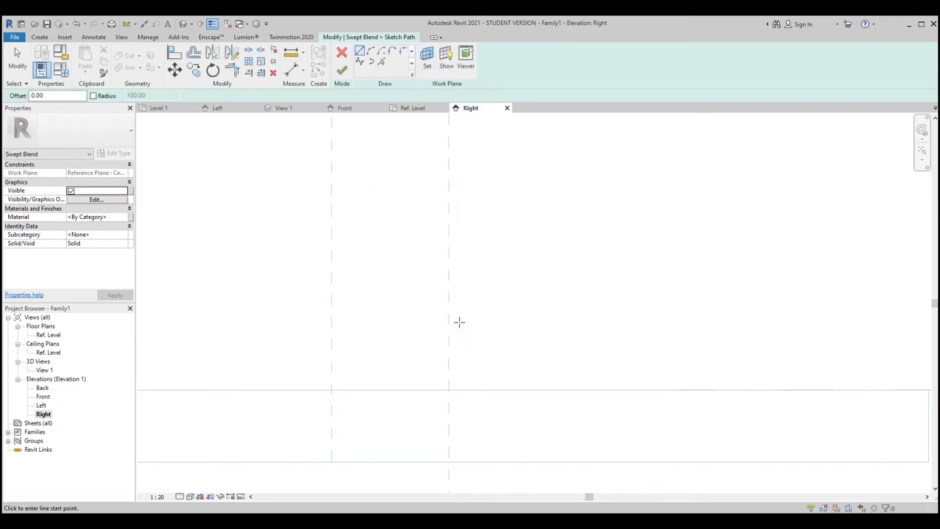
Step: Switch the path tool to Spline and start it on the left reference plane
scroll(459, 306, "down", 1)
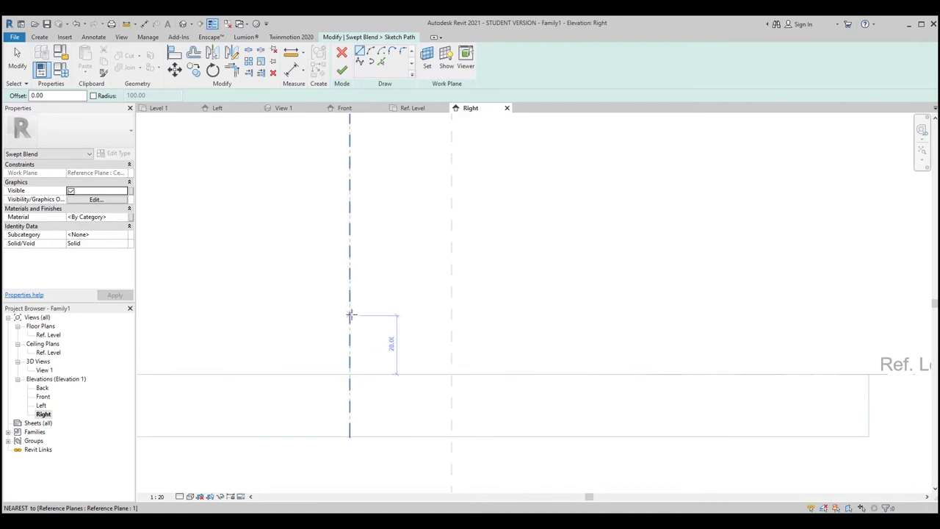
scroll(351, 298, "up", 2)
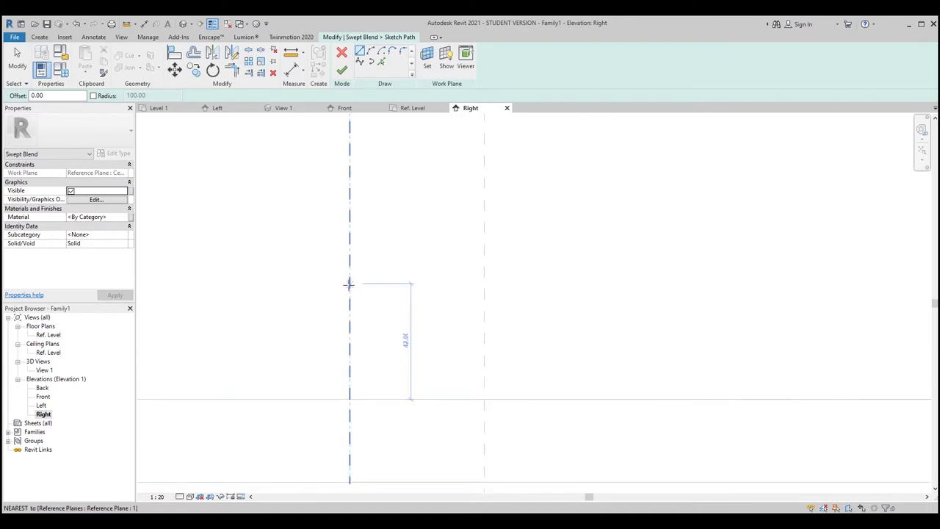
left_click(350, 284)
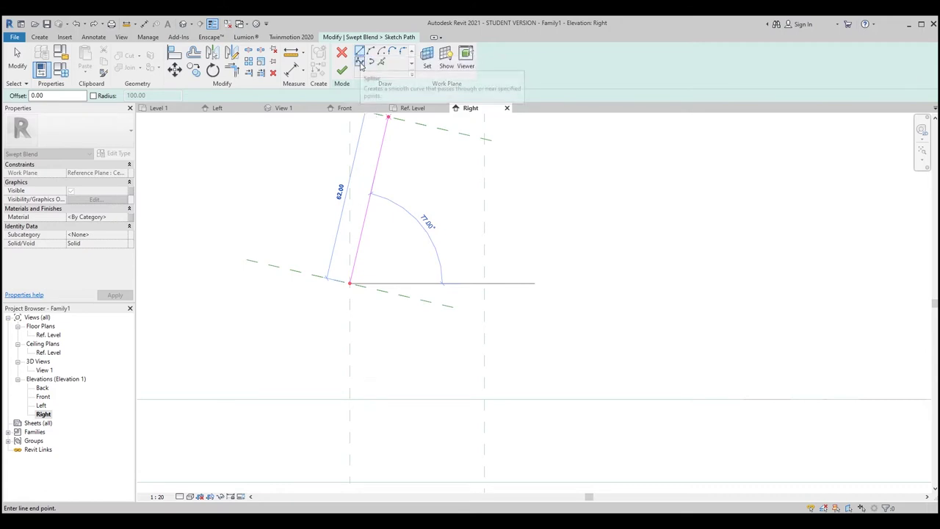
left_click(360, 64)
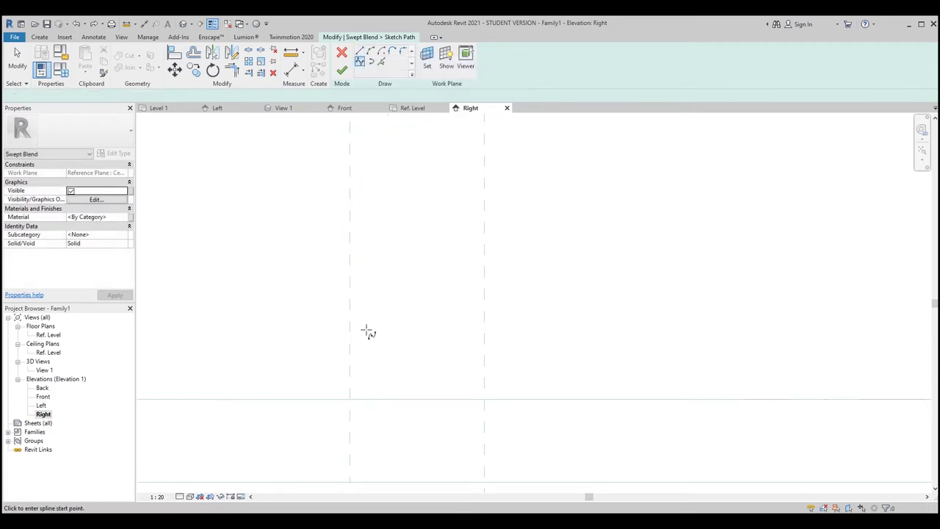
left_click(351, 284)
scroll(430, 286, "up", 3)
scroll(415, 281, "down", 2)
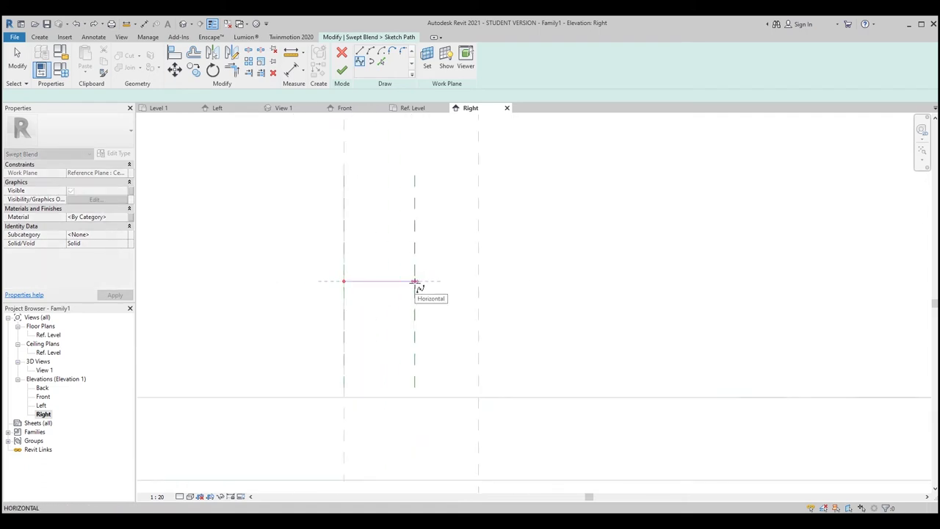
scroll(416, 281, "up", 1)
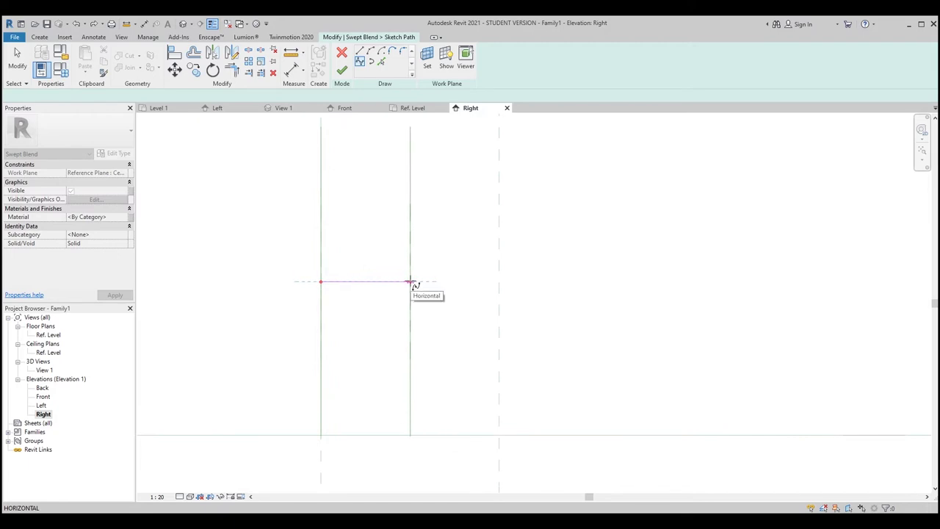
Step: Add spline points curving down to the right reference plane, giving a 49.77-long path
left_click(411, 282)
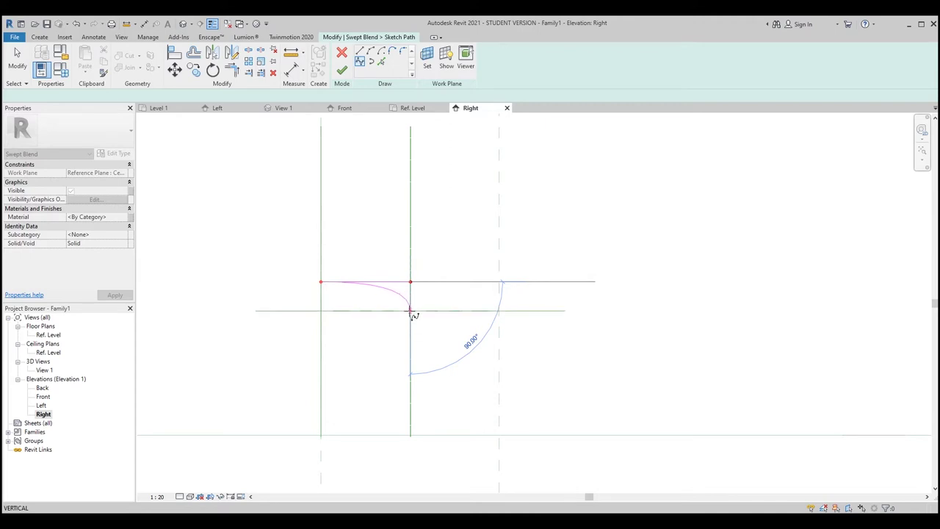
left_click(411, 313)
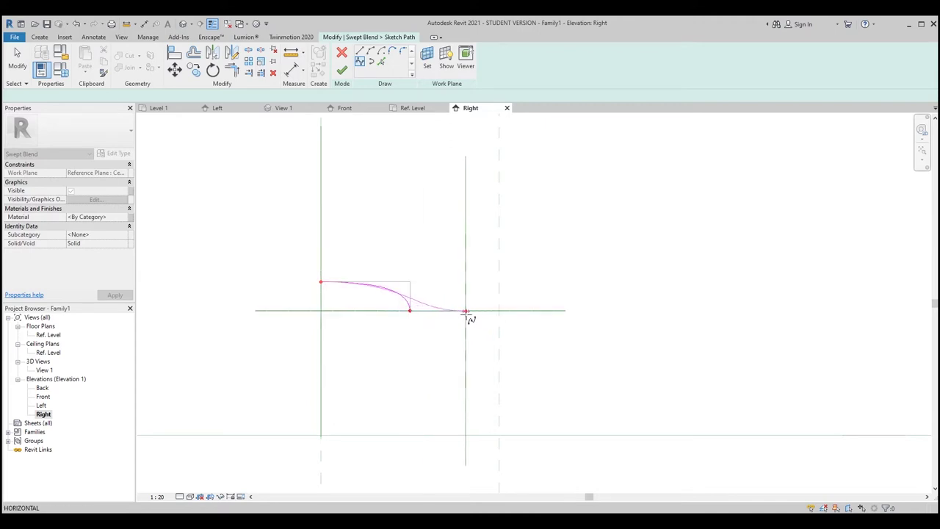
mouse_move(481, 314)
middle_mouse_down()
mouse_move(398, 323)
mouse_move(367, 342)
middle_mouse_up()
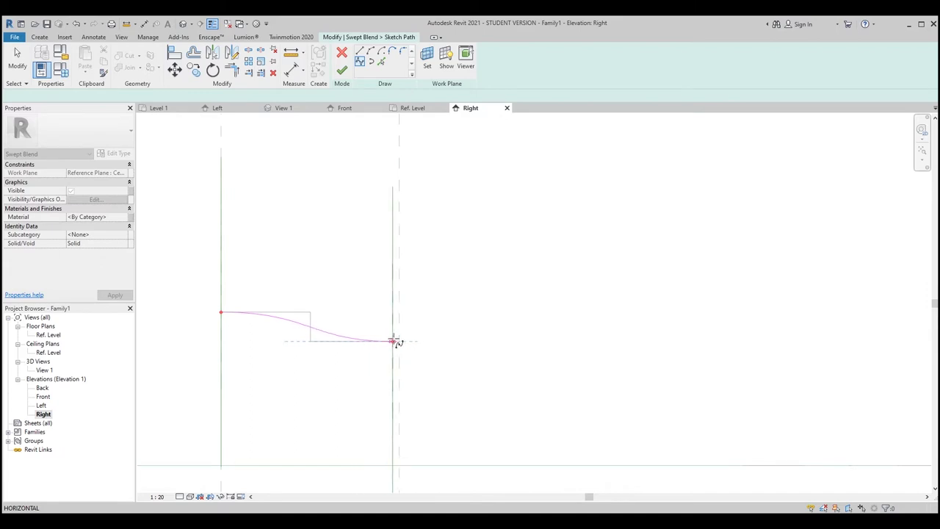
left_click(399, 341)
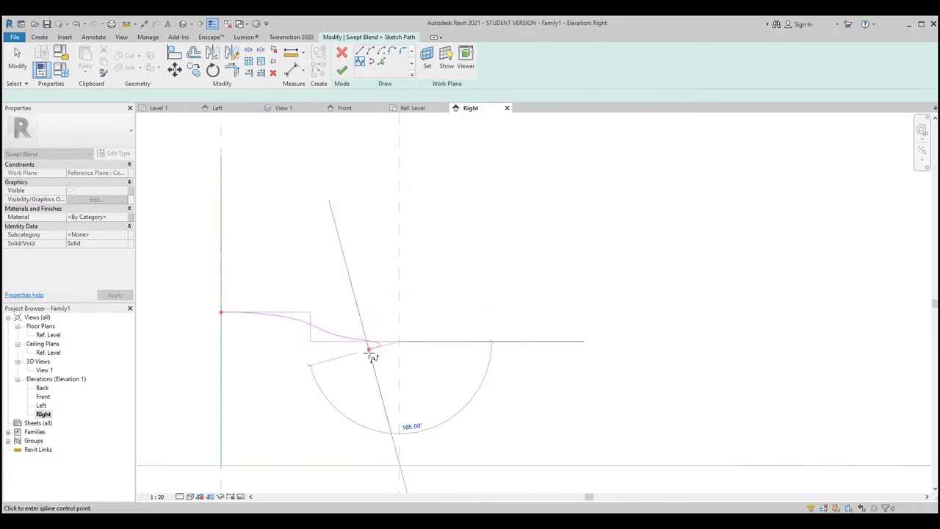
key("Escape")
key("Escape")
scroll(439, 321, "up", 2)
left_click(386, 308)
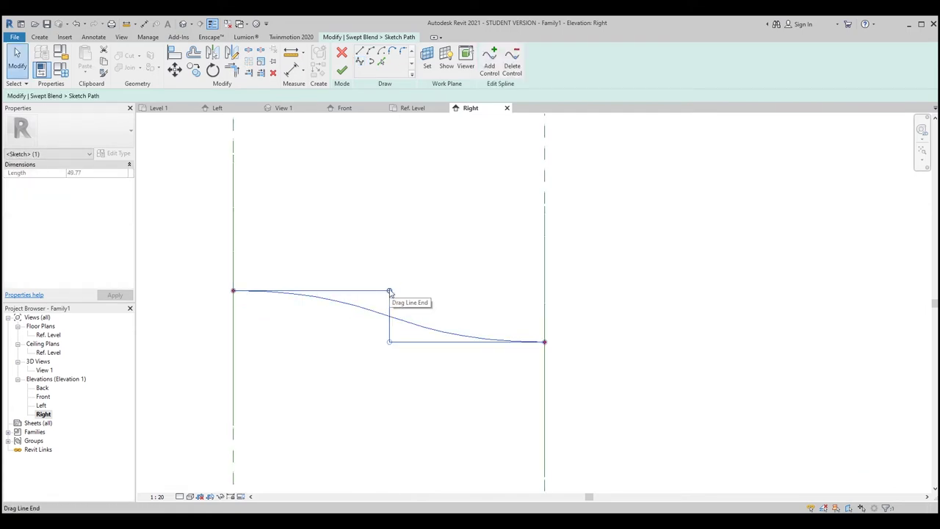
Step: Drag the spline's control points to smooth the S-curve
left_click_drag(389, 291, 434, 291)
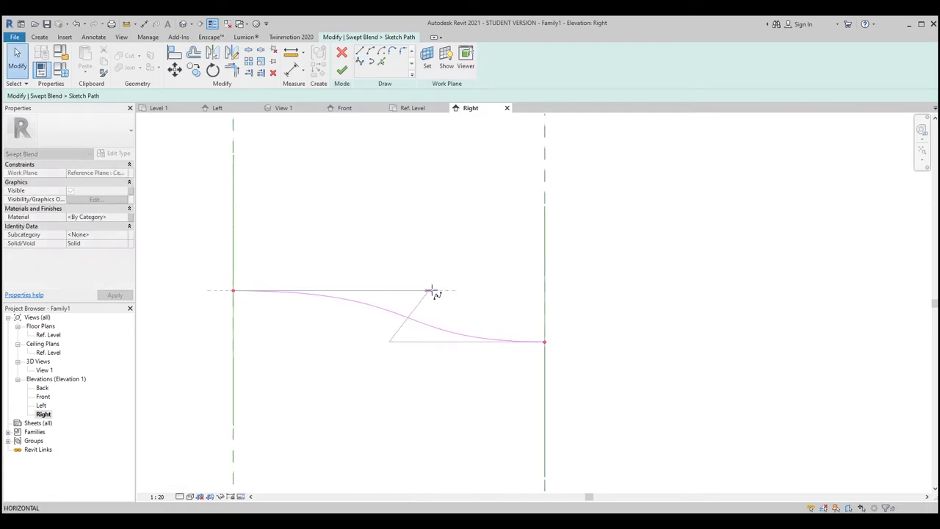
middle_click_drag(408, 347, 373, 299)
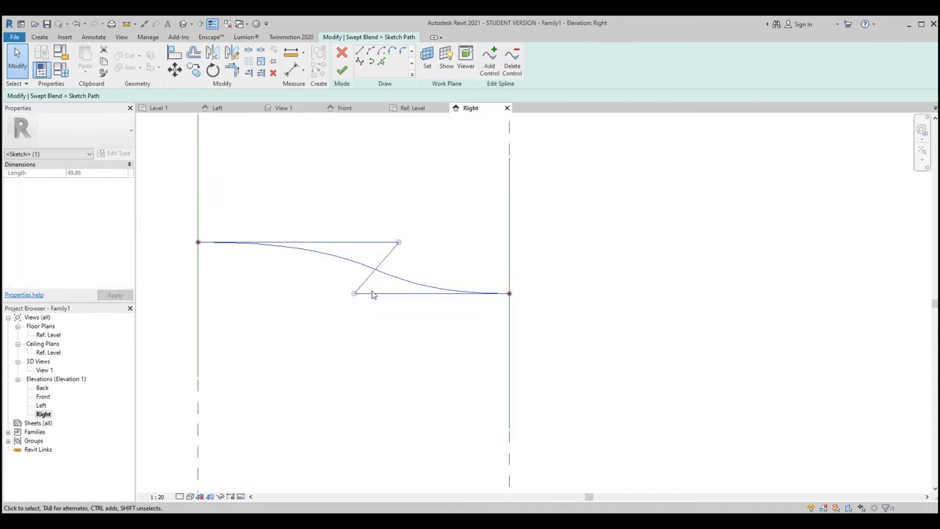
left_click_drag(399, 243, 443, 243)
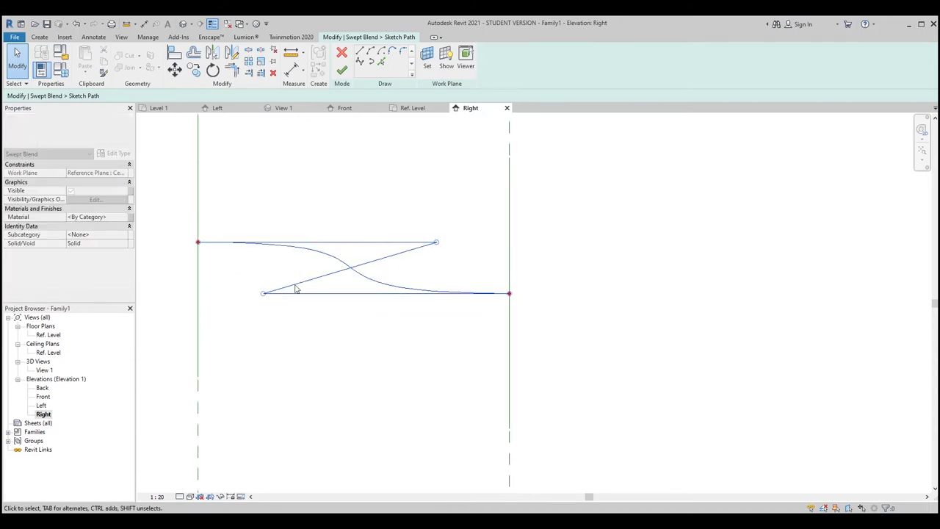
left_click_drag(263, 294, 289, 294)
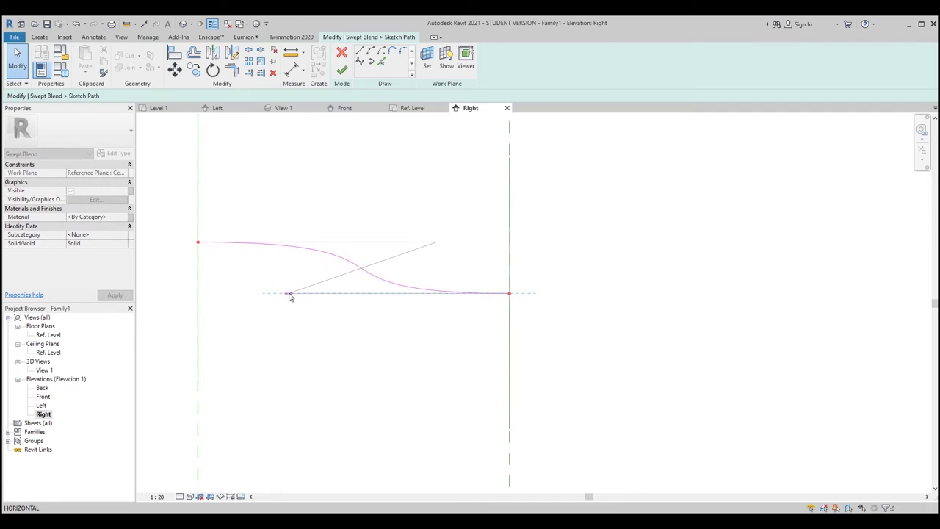
left_click(375, 342)
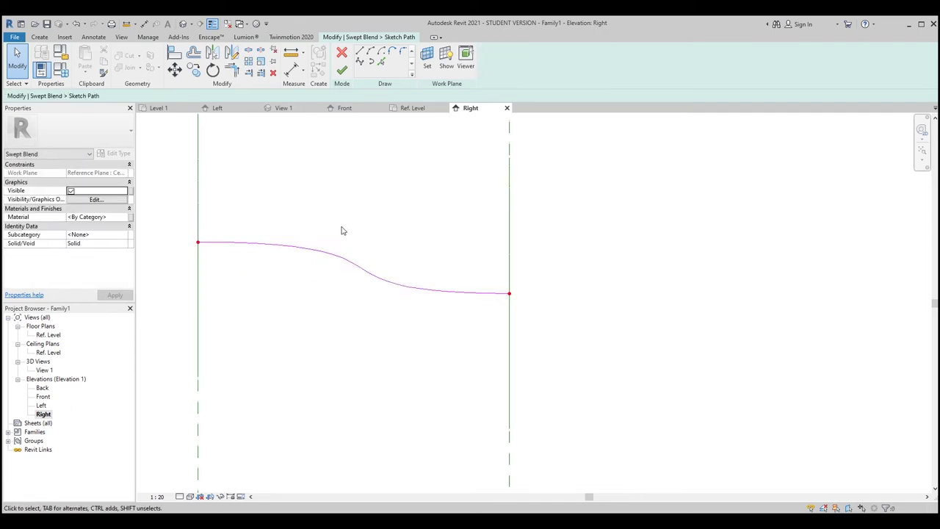
Step: Move the whole spline path 5 units with MV
scroll(272, 252, "down", 1)
scroll(275, 261, "down", 1)
scroll(387, 283, "down", 1)
middle_click_drag(307, 187, 337, 181)
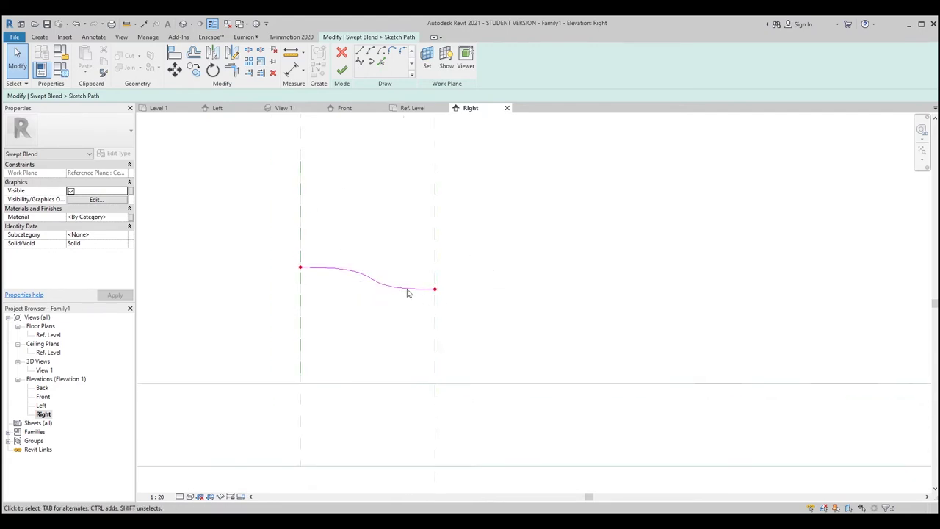
left_click_drag(237, 229, 474, 312)
scroll(470, 292, "up", 1)
key("m")
key("v")
left_click(478, 318)
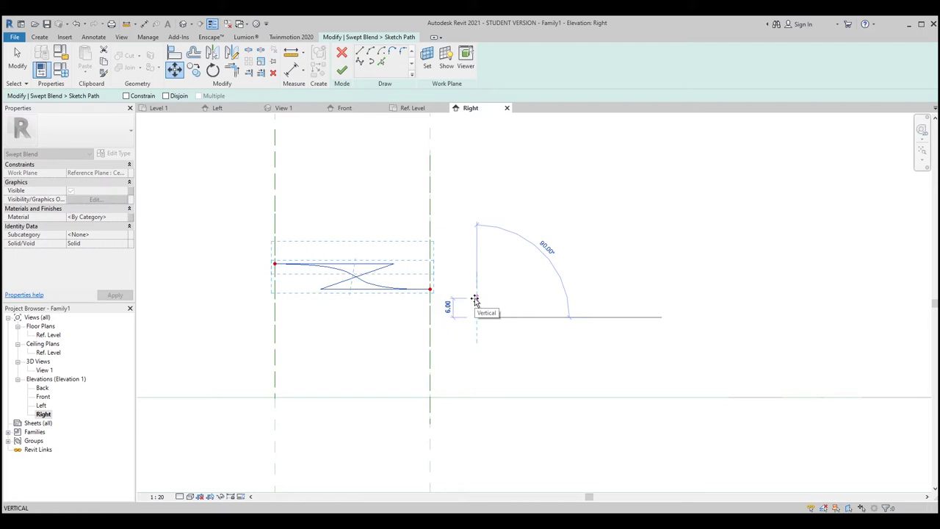
type("5")
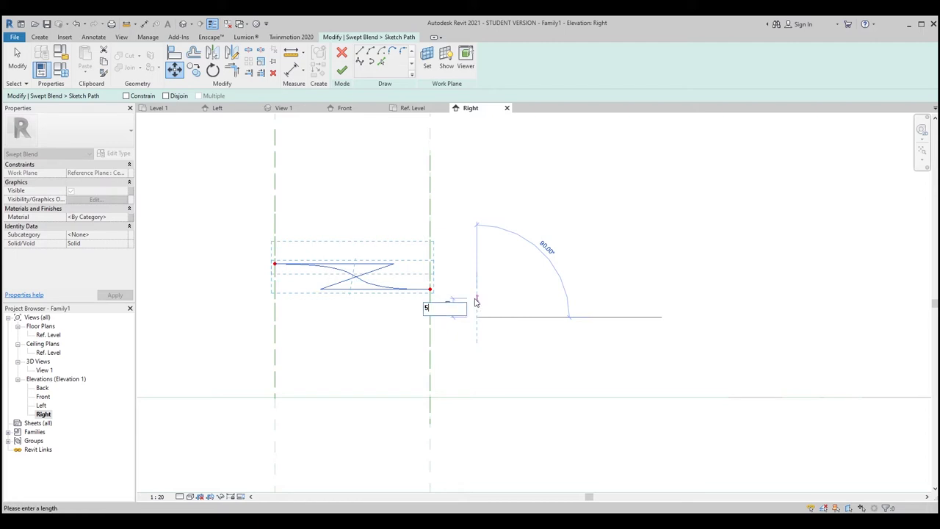
key("Return")
scroll(483, 316, "down", 2)
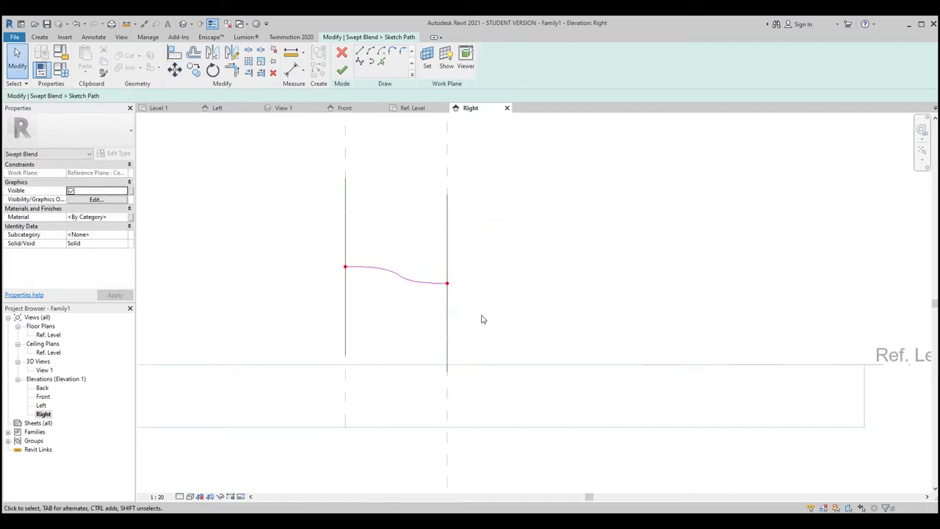
Step: Finish the path and start editing the swept blend's first profile
left_click(343, 69)
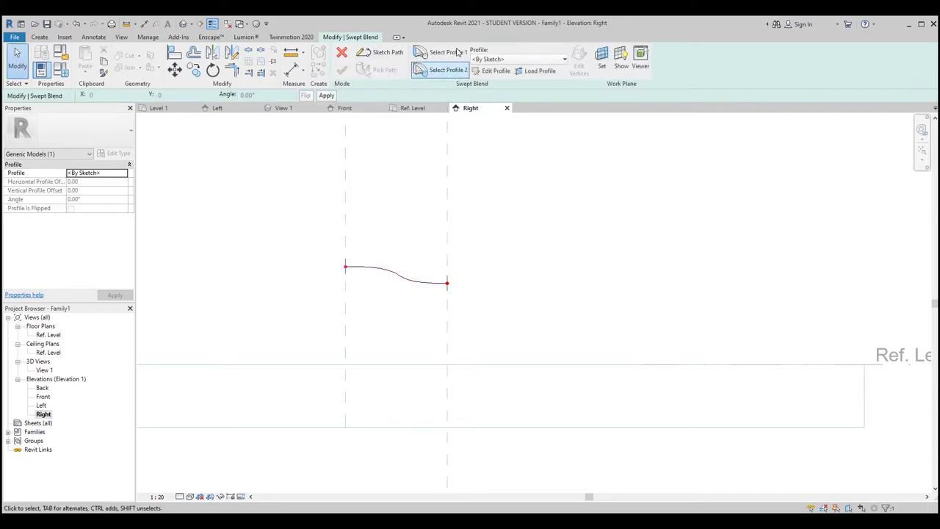
left_click(440, 58)
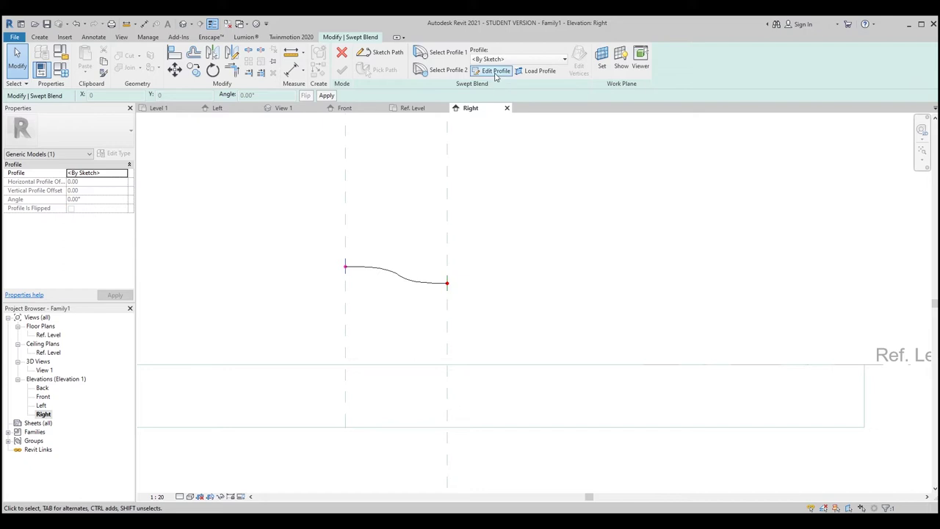
left_click(495, 72)
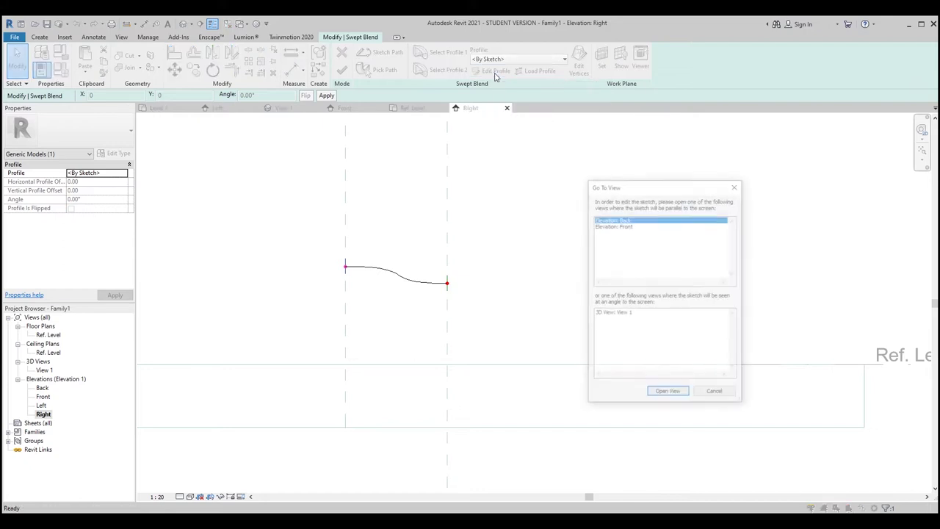
Step: In the Front elevation, draw the profile's bottom edge to the centre reference plane
left_click(619, 226)
left_click(668, 393)
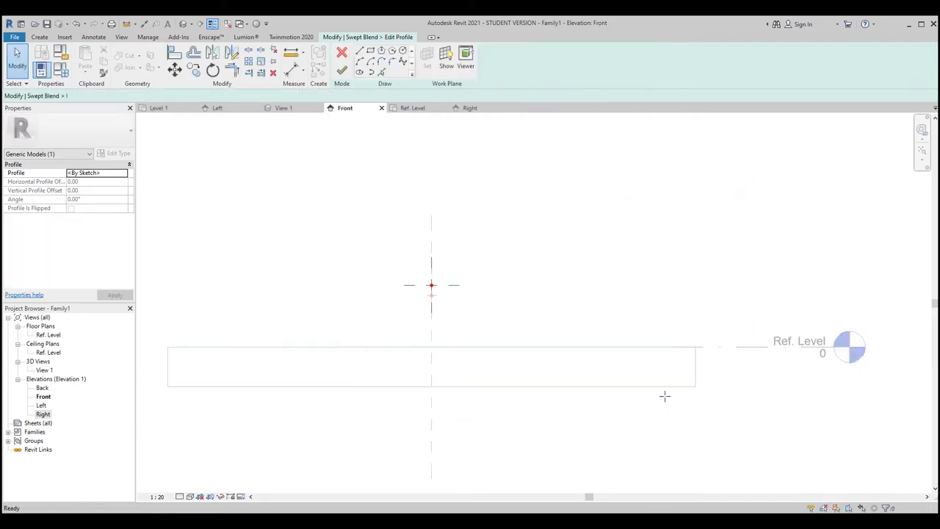
scroll(533, 324, "up", 1)
scroll(523, 321, "up", 1)
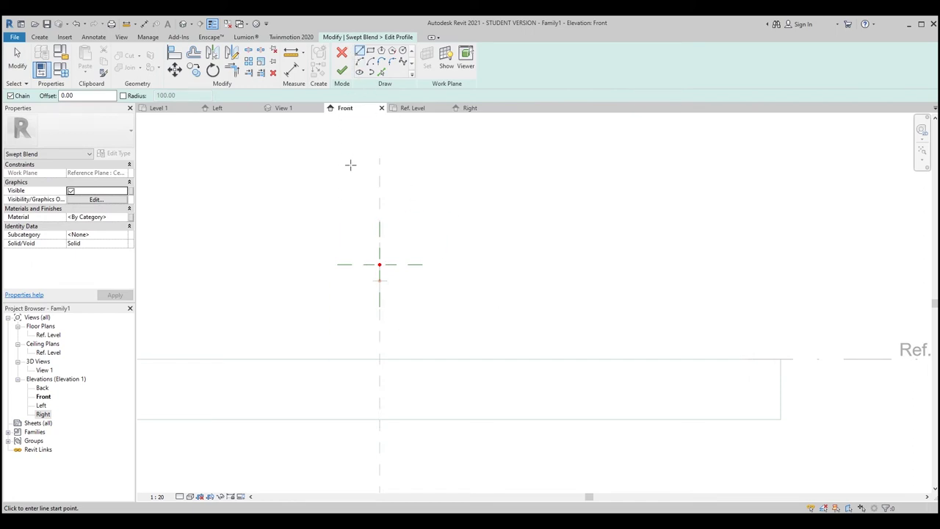
scroll(424, 363, "up", 2)
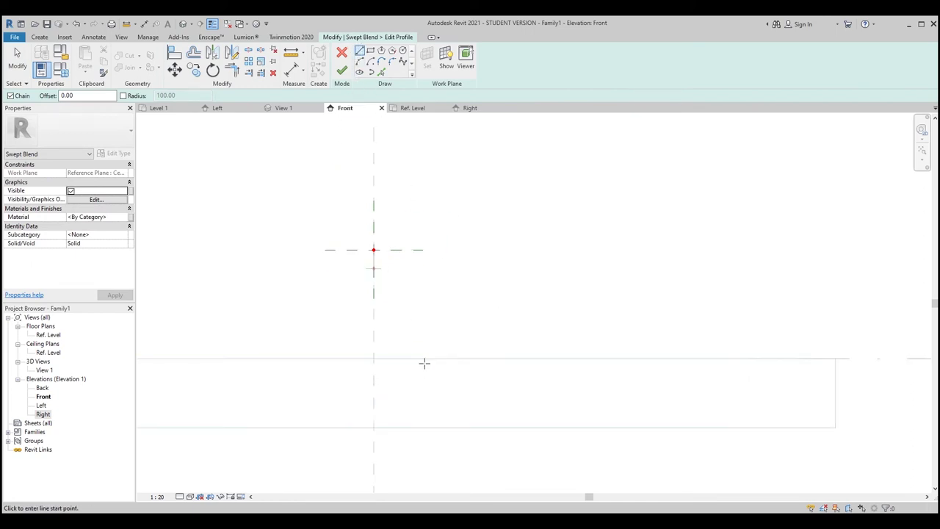
left_click(437, 359)
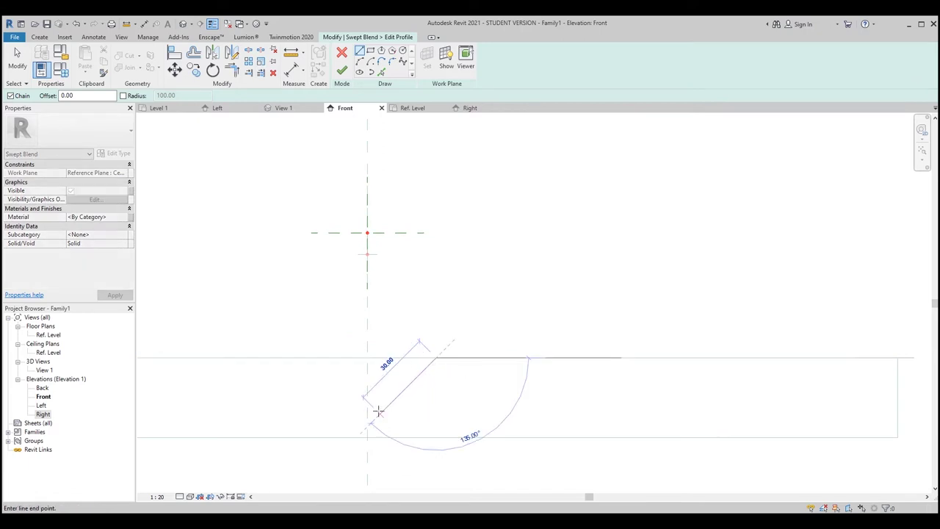
left_click(367, 358)
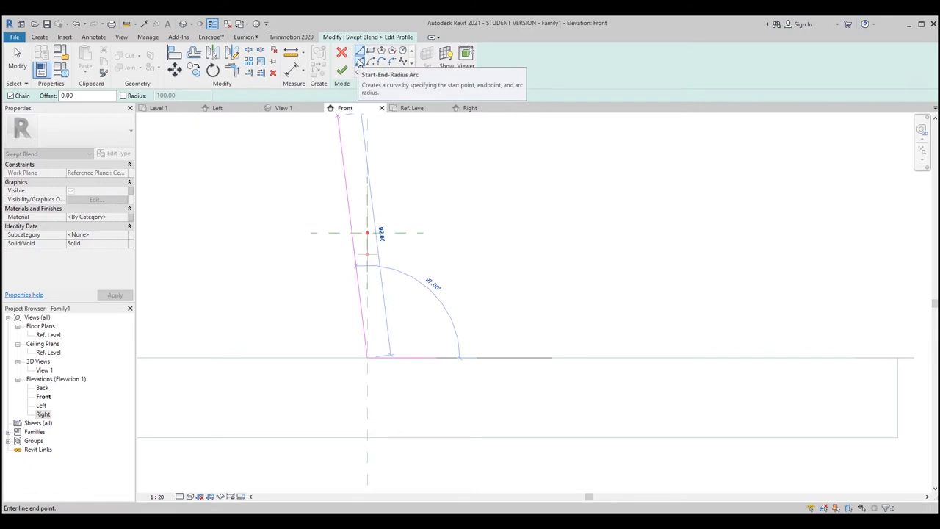
key("Escape")
Step: Add the semicircular arc and a 50-unit top edge to complete the outer C
left_click(367, 358)
middle_click_drag(355, 345, 468, 366)
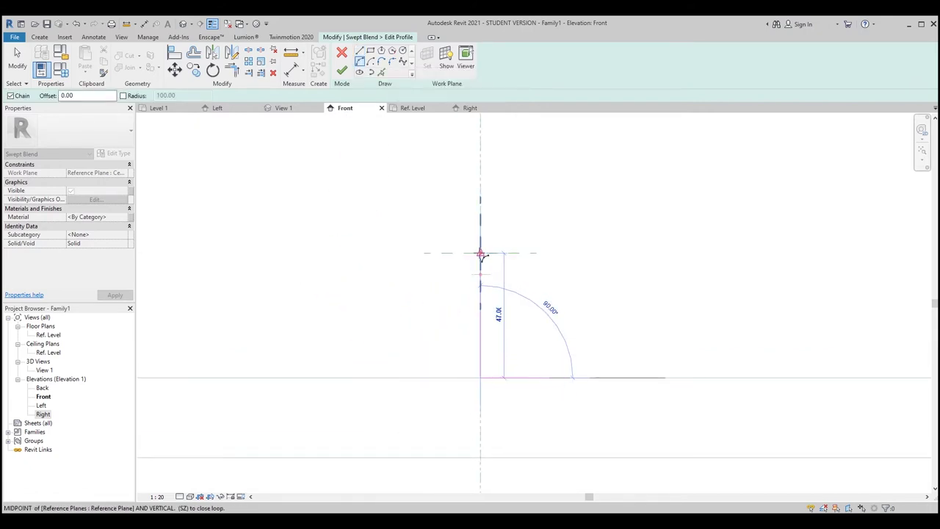
scroll(478, 268, "up", 2)
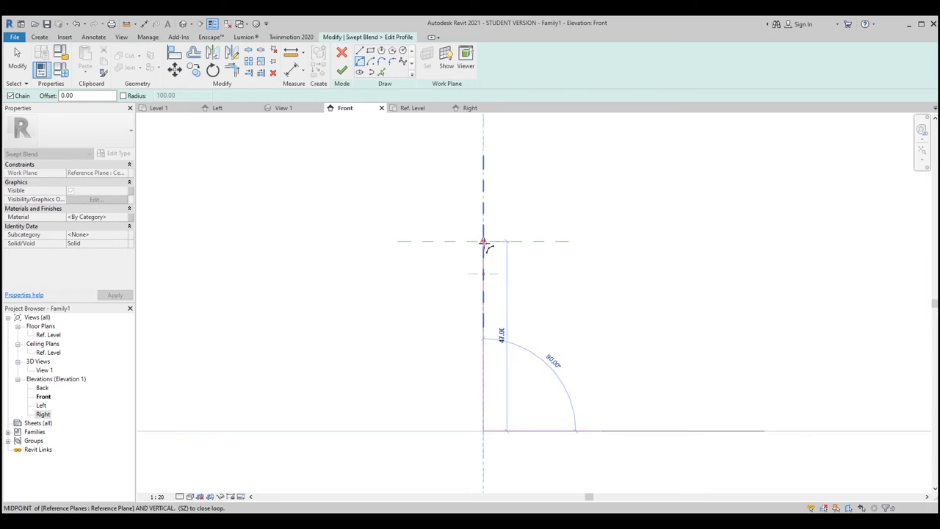
left_click(484, 242)
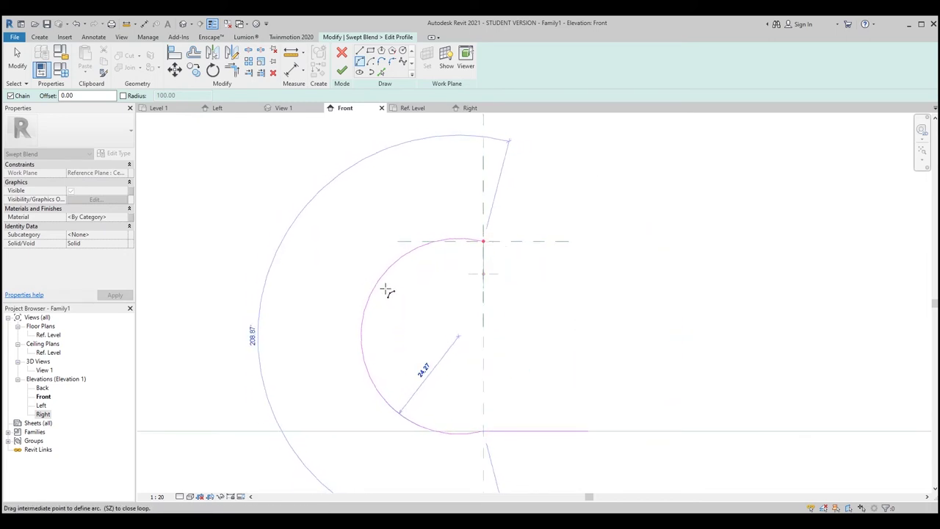
left_click(389, 287)
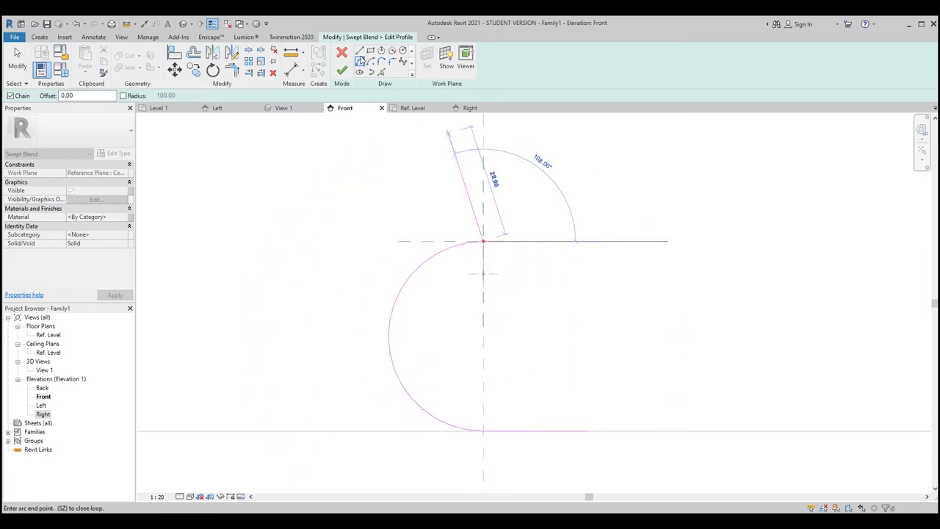
key("l")
key("i")
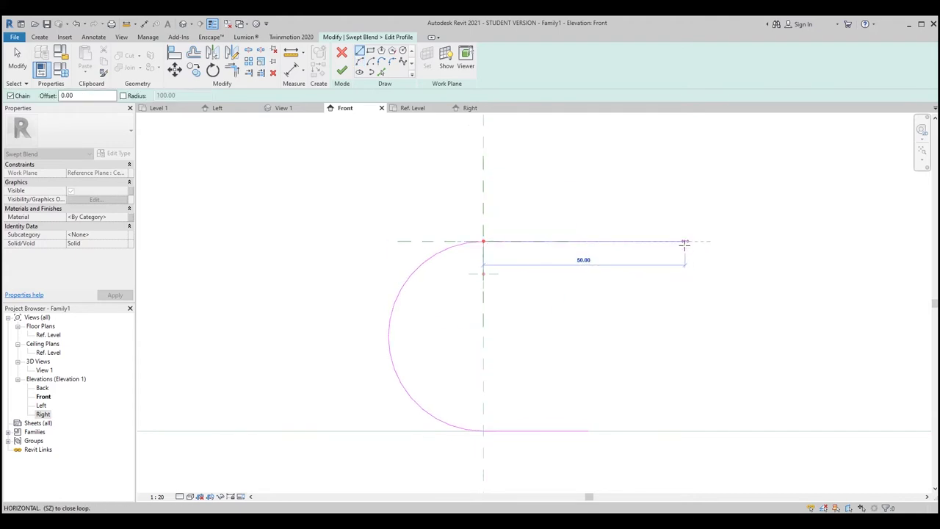
left_click(662, 241)
middle_click_drag(640, 293, 548, 281)
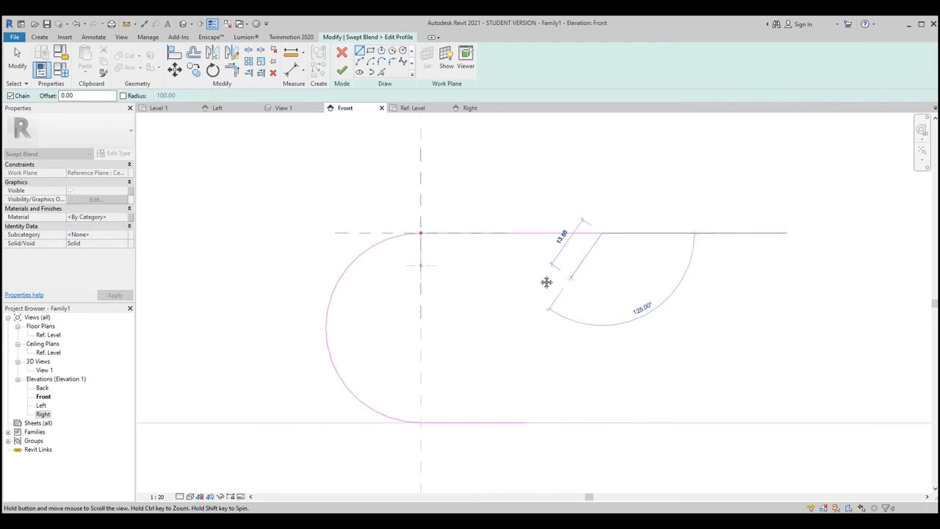
key("Escape")
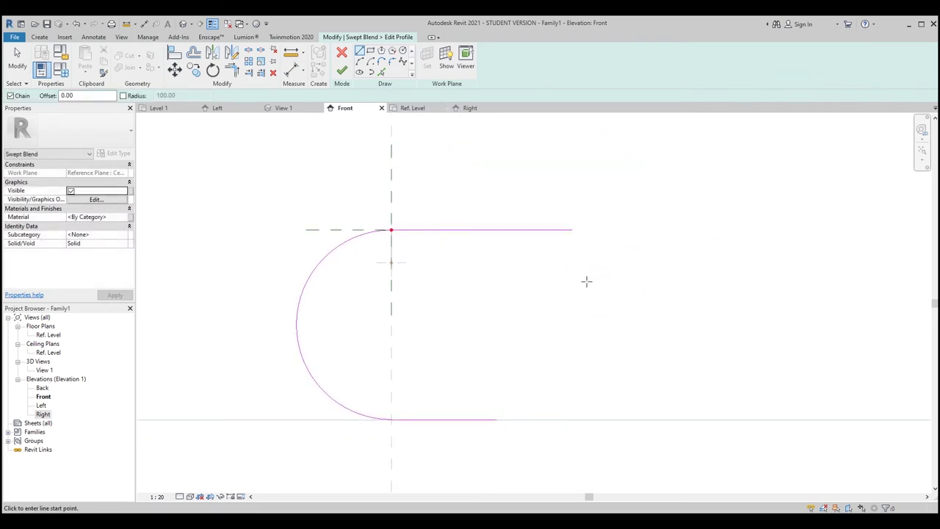
left_click(383, 74)
type("8")
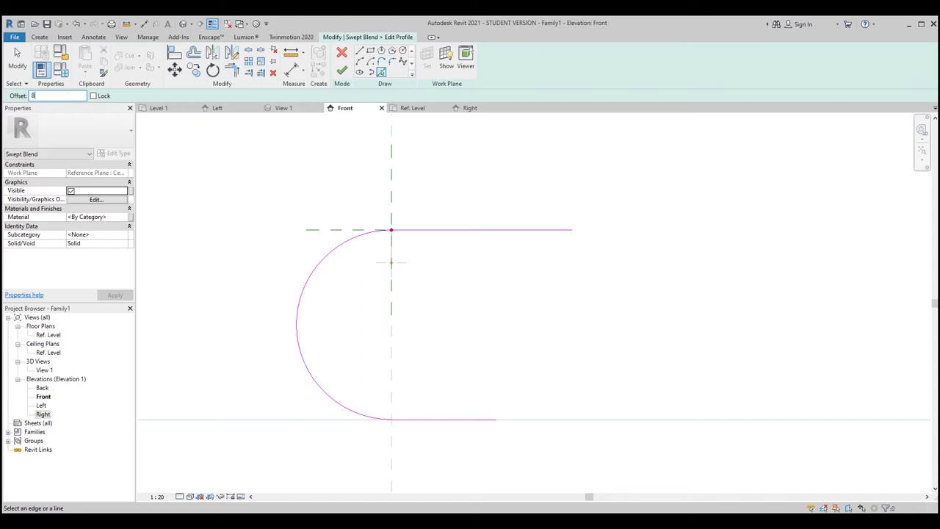
Step: Pick the top line, arc and bottom line with a 7 offset to create the inner edge
middle_click_drag(514, 279, 484, 264)
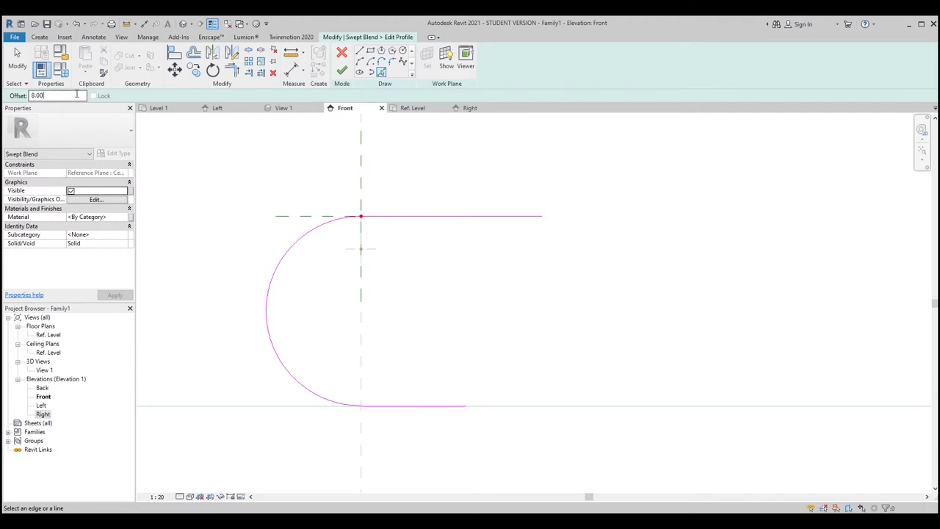
middle_click_drag(480, 258, 433, 248)
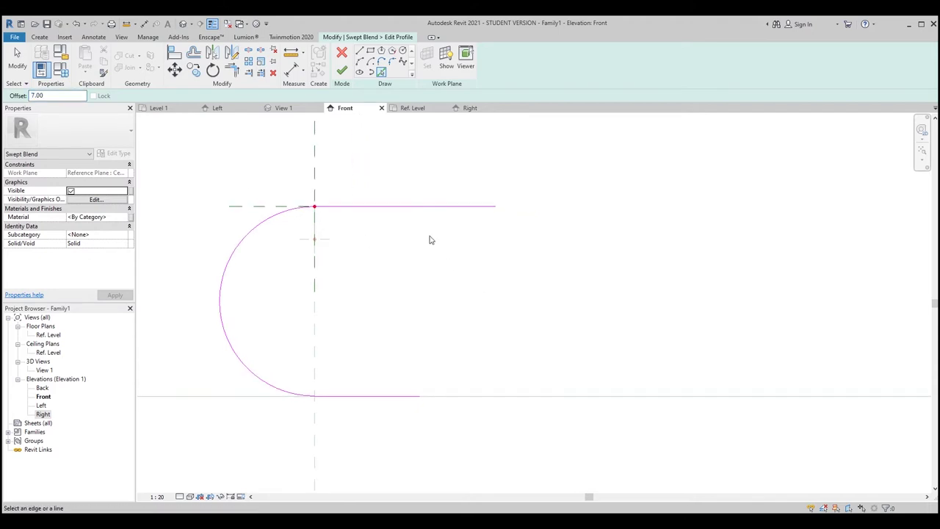
left_click(429, 214)
scroll(256, 280, "up", 1)
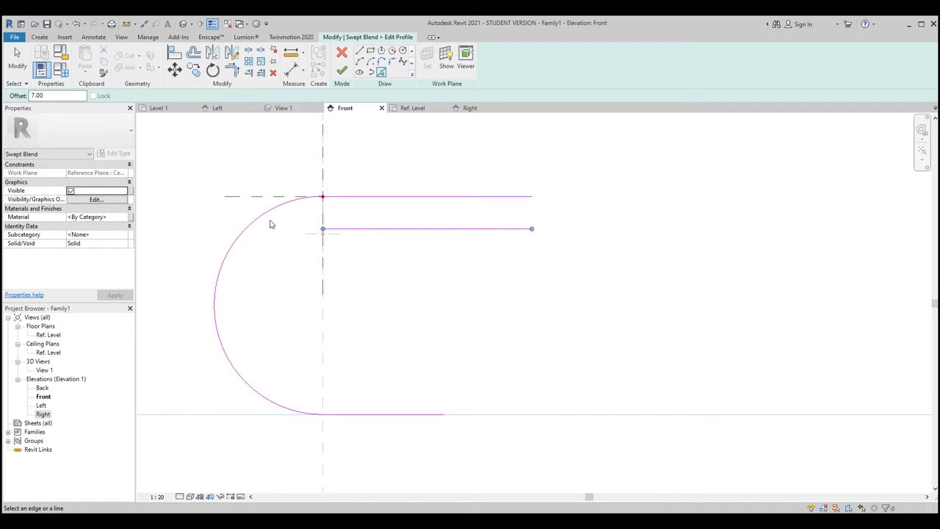
left_click(270, 224)
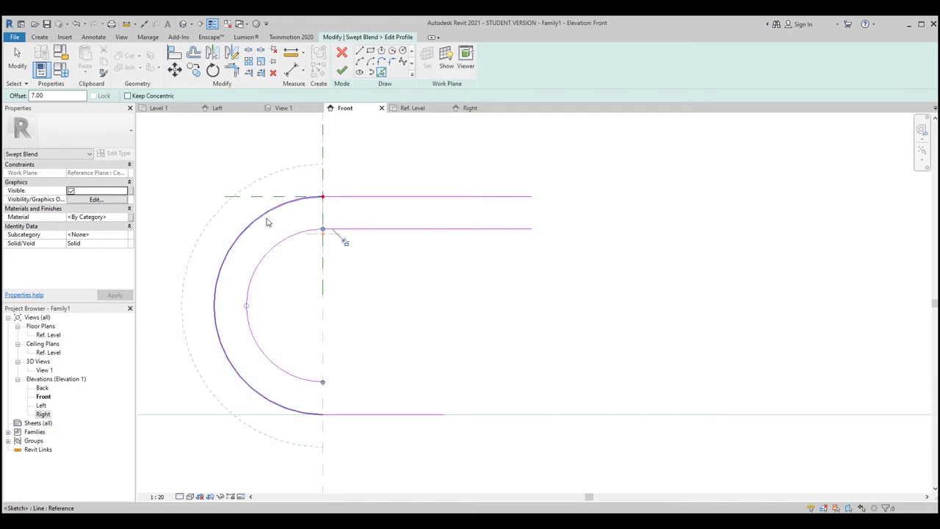
left_click(385, 413)
key("Escape")
key("Escape")
Step: Trim the inner arc with TR and draw a vertical line closing the bottom arm
middle_click_drag(357, 361, 432, 323)
key("t")
key("r")
left_click(363, 328)
left_click(360, 52)
left_click(539, 380)
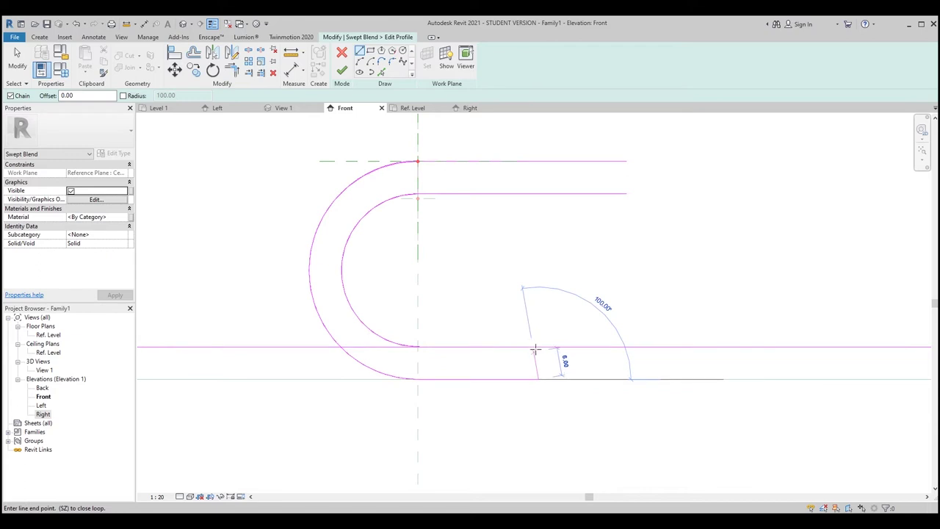
left_click(539, 346)
key("Escape")
key("Escape")
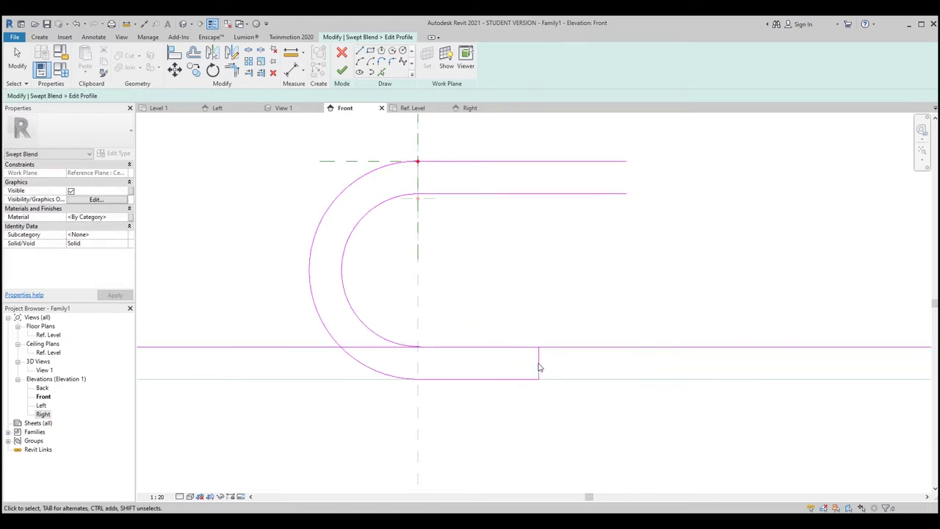
Step: Trim the inner horizontal line and inner arc to clean corners with TR
key("t")
key("r")
left_click(539, 365)
left_click(528, 347)
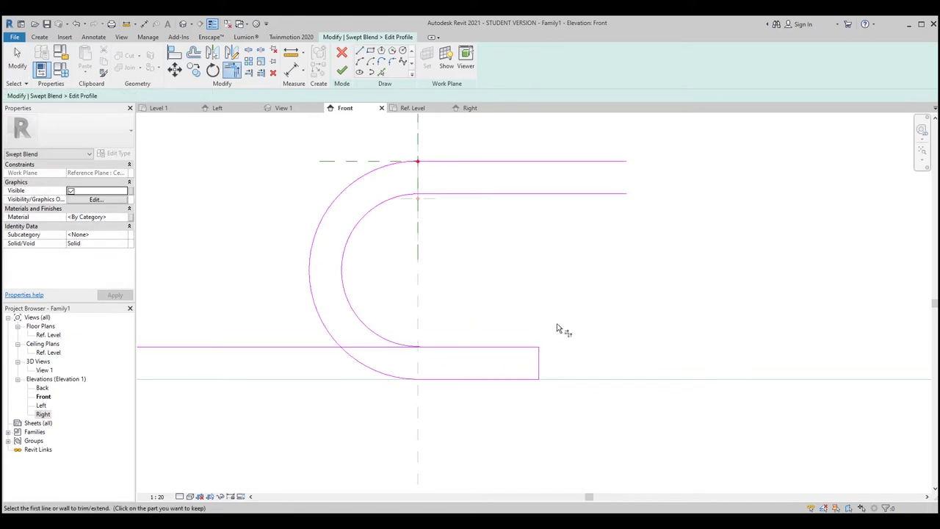
left_click(473, 348)
left_click(372, 332)
scroll(454, 326, "down", 1)
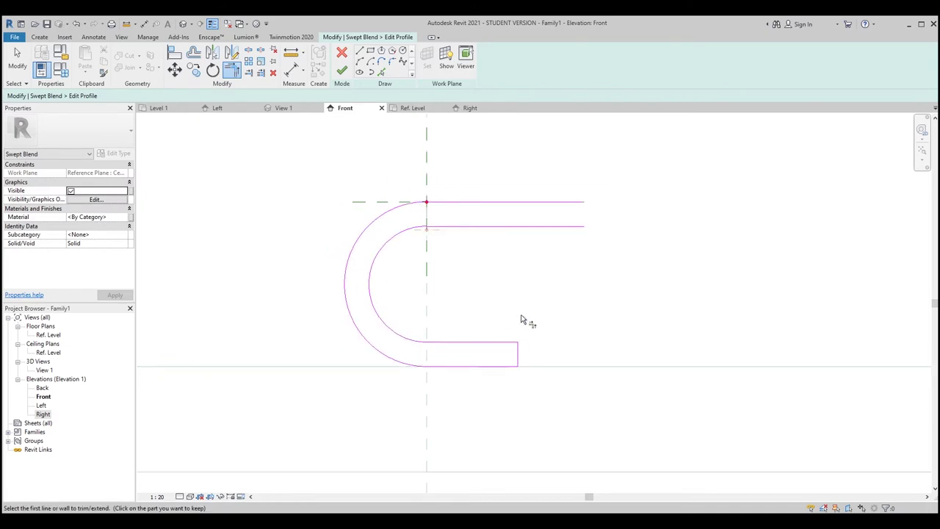
key("Escape")
Step: Draw a short vertical line capping the top arm's end to close the loop
left_click(359, 50)
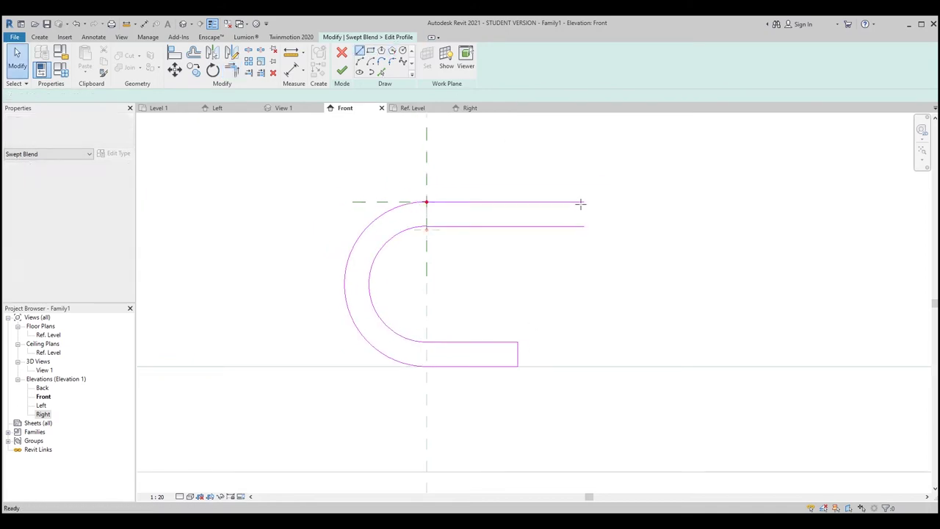
left_click(584, 226)
left_click(584, 202)
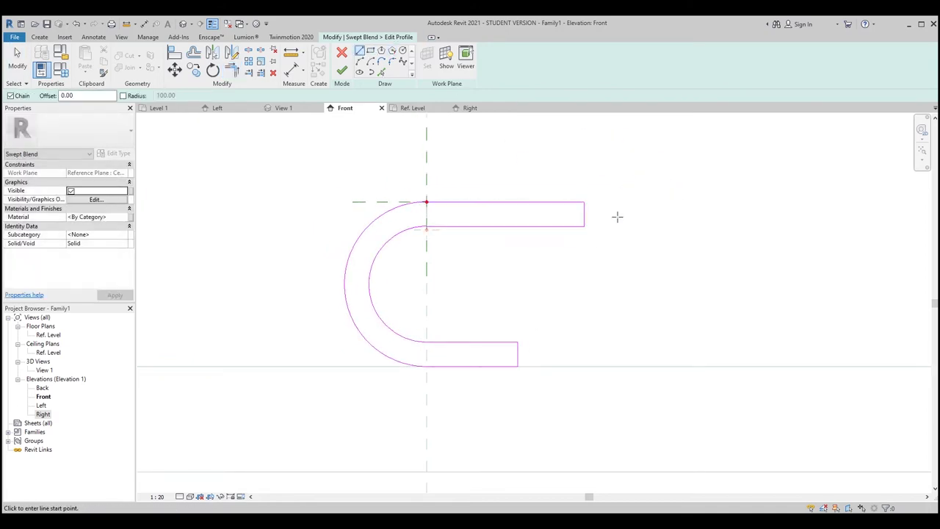
middle_click_drag(640, 262, 613, 260)
key("Escape")
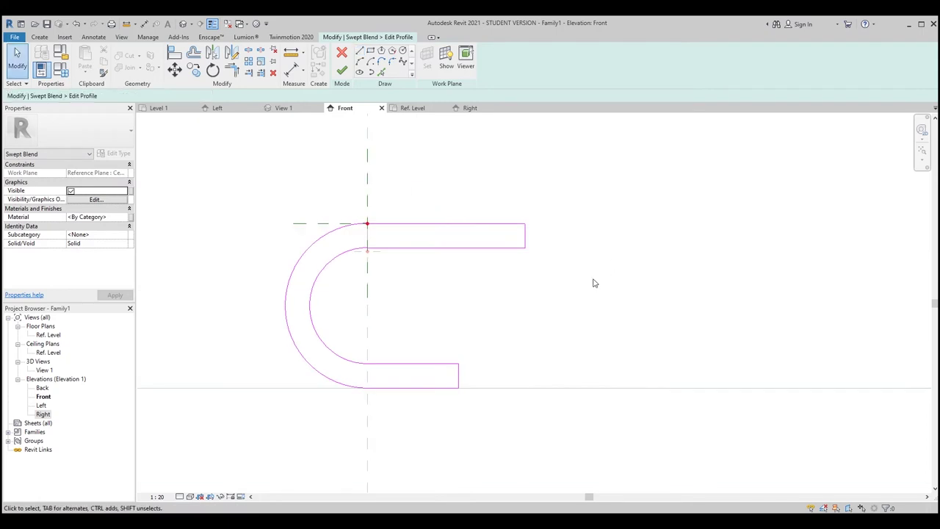
Step: Move the lower arm's rectangle lines further down beside the arc
middle_click_drag(544, 378, 557, 325)
scroll(555, 316, "up", 1)
left_click_drag(318, 289, 514, 379)
middle_click_drag(475, 305, 514, 313)
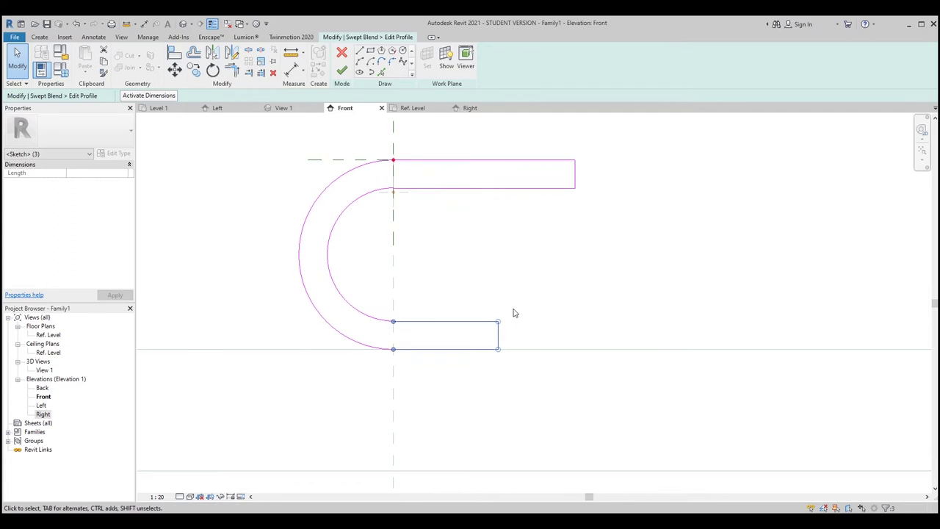
key("m")
key("v")
scroll(508, 332, "up", 2)
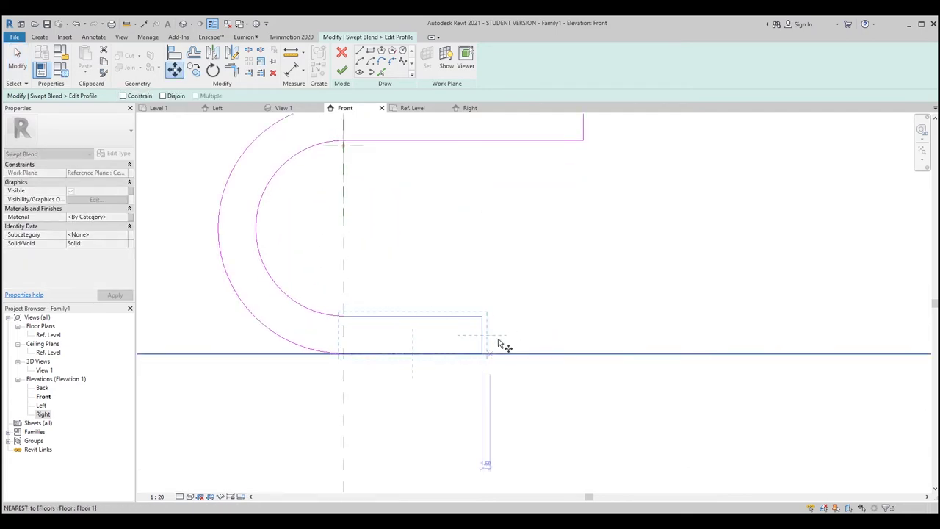
left_click(482, 316)
scroll(482, 344, "up", 1)
left_click(482, 355)
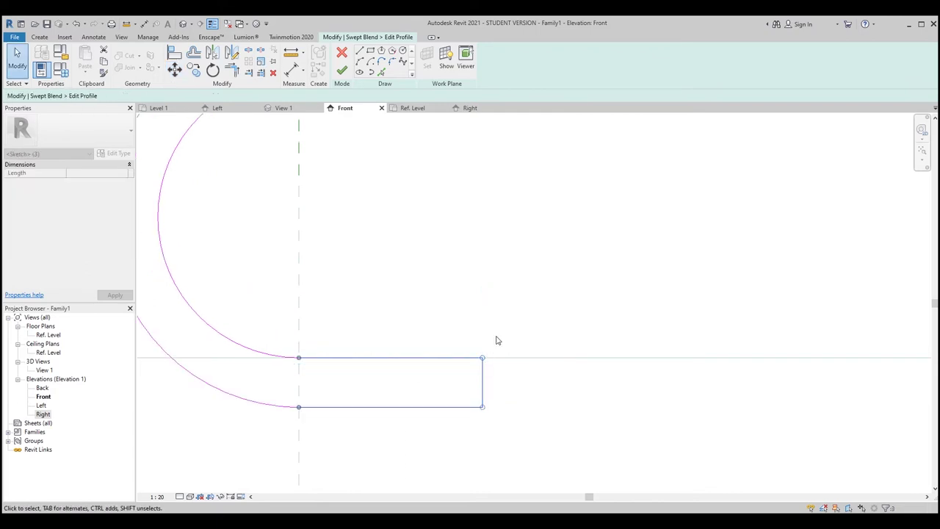
Step: Set the top arm's length dimension to 25 and finish editing the first profile
scroll(515, 318, "down", 1)
scroll(515, 318, "down", 1)
middle_click_drag(468, 279, 415, 321)
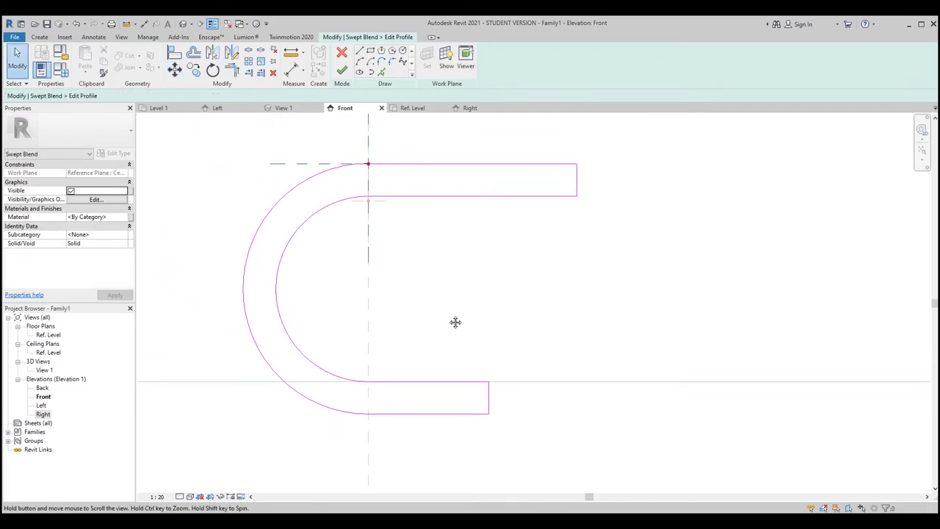
scroll(397, 318, "down", 1)
middle_click_drag(375, 300, 580, 325)
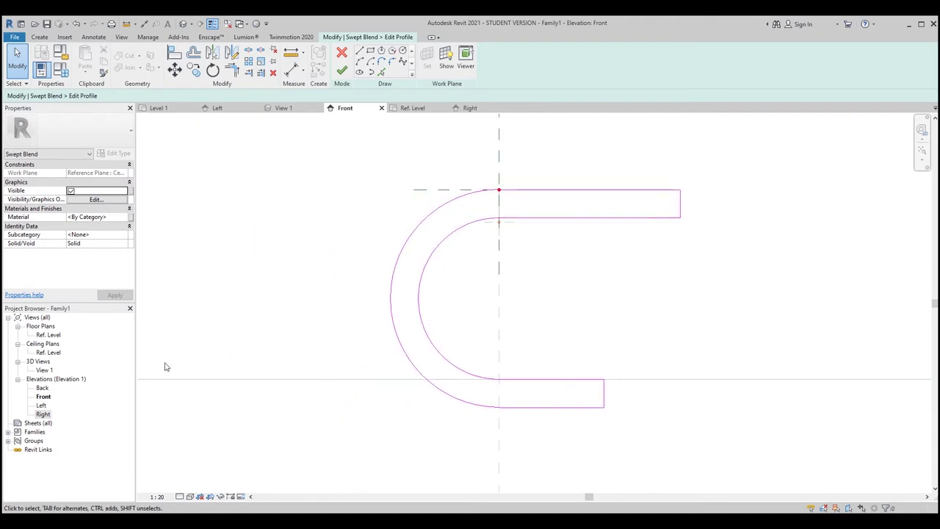
scroll(277, 355, "down", 1)
middle_click_drag(298, 269, 365, 269)
scroll(360, 267, "down", 1)
scroll(360, 267, "down", 1)
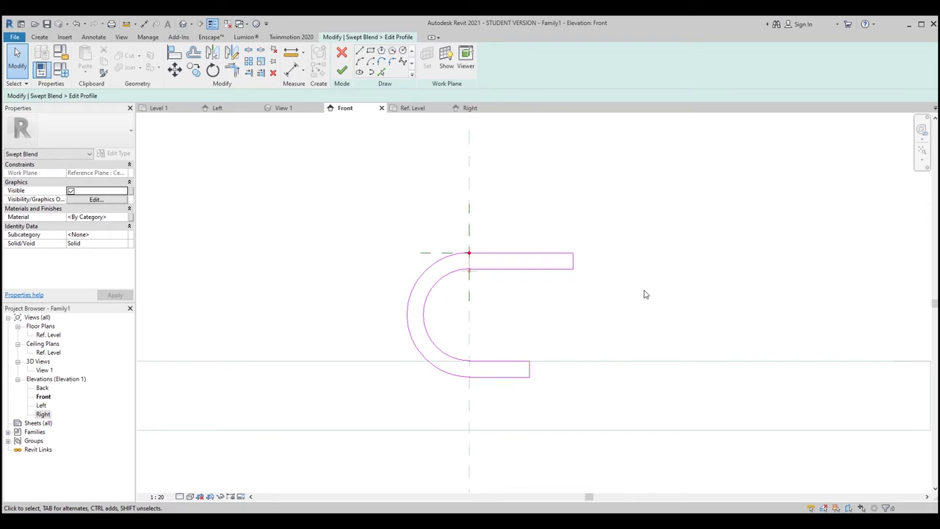
left_click_drag(548, 199, 579, 306)
scroll(628, 268, "up", 2)
left_click(534, 288)
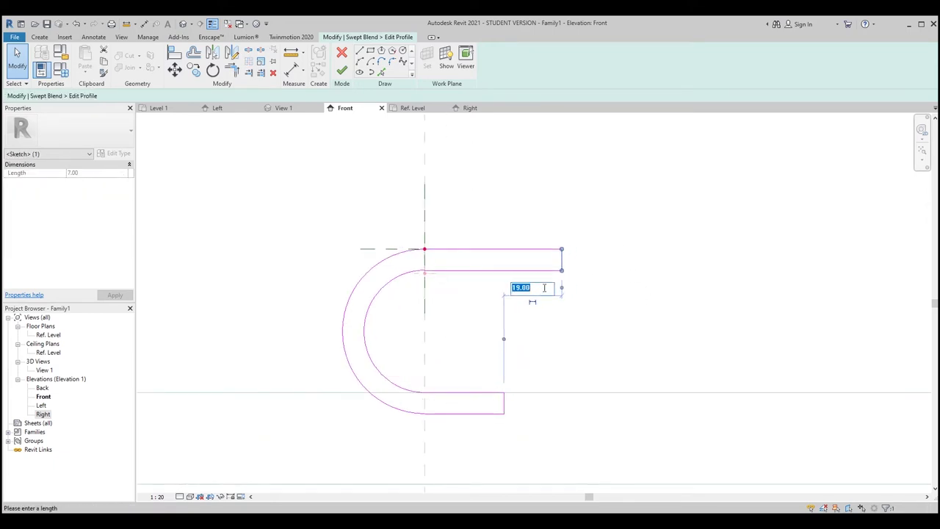
type("25")
key("Return")
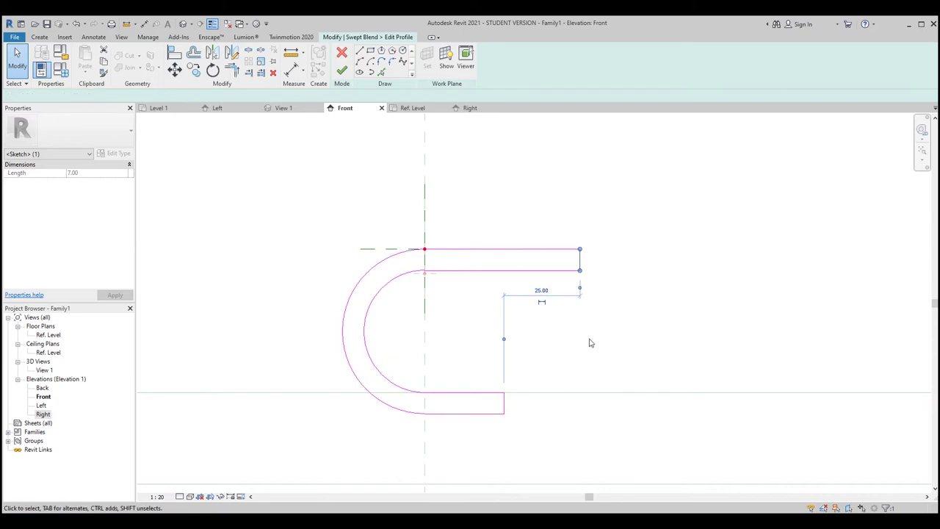
left_click(571, 323)
scroll(532, 356, "down", 1)
left_click(341, 70)
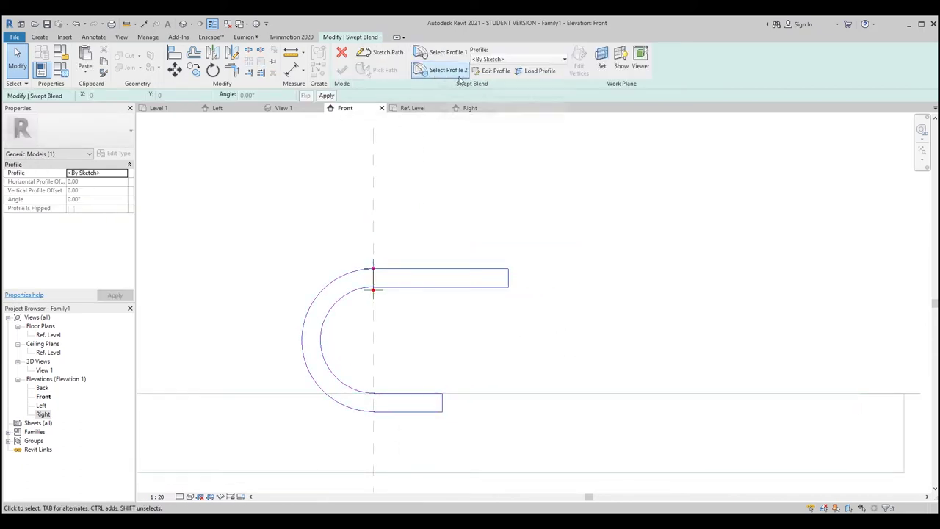
Step: Select the swept blend's second profile and open it for editing
left_click(440, 70)
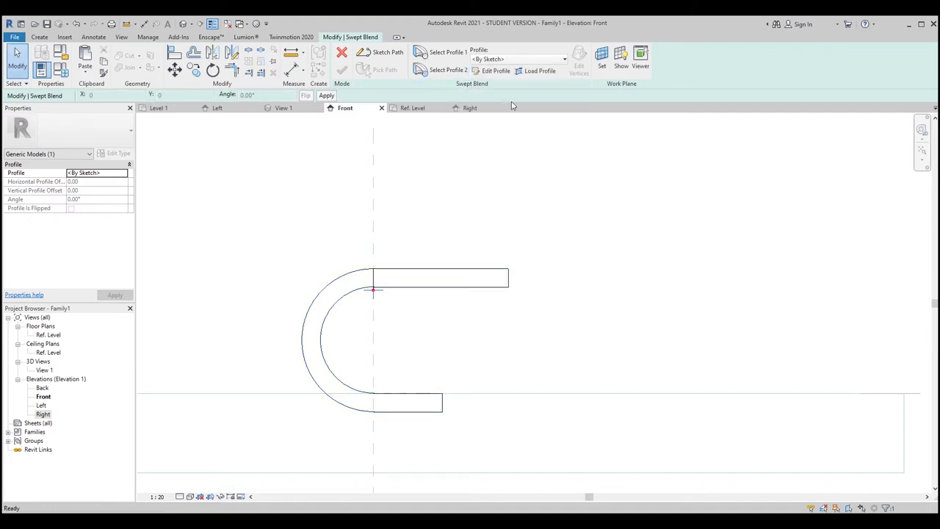
left_click(479, 72)
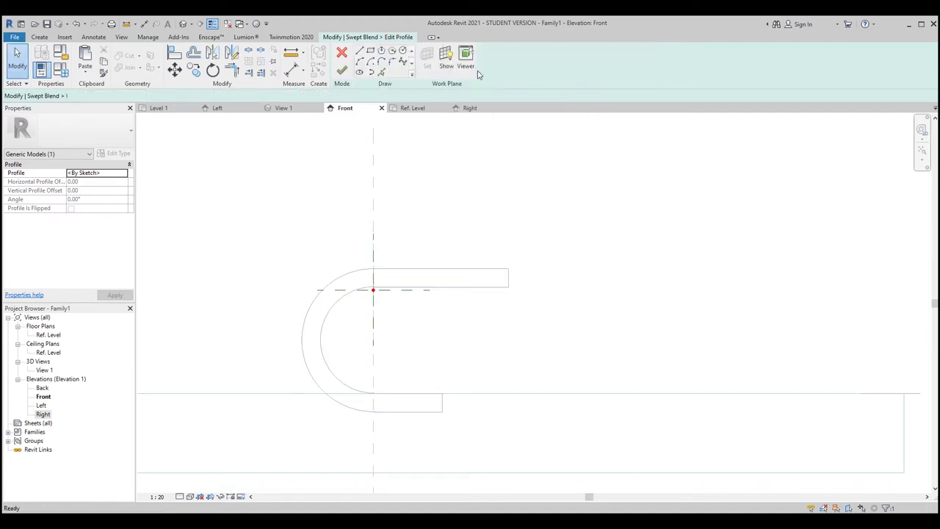
scroll(426, 133, "up", 2)
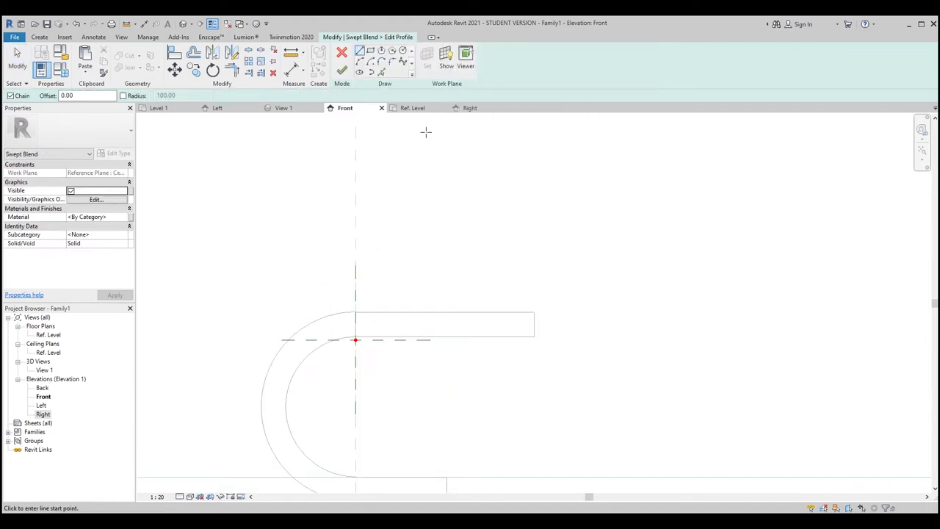
left_click(383, 73)
middle_click_drag(257, 223, 277, 143)
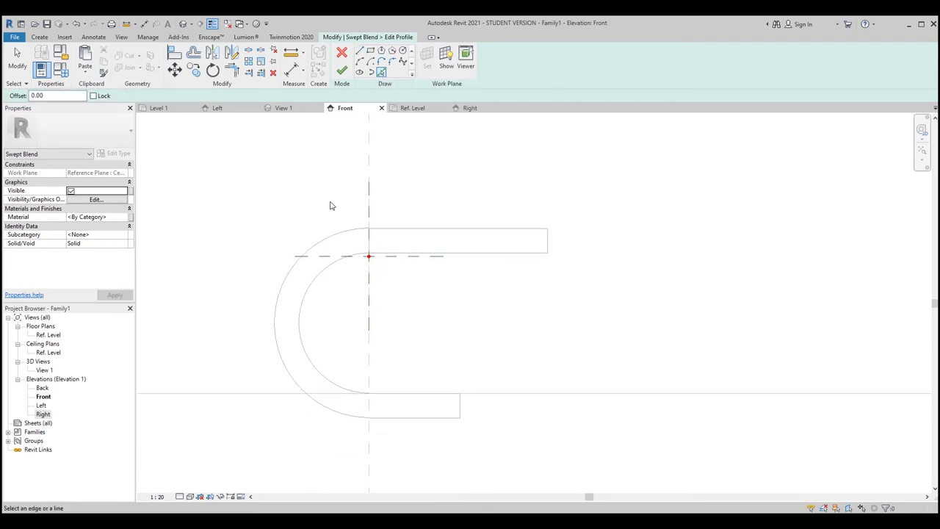
middle_click_drag(420, 408, 429, 370)
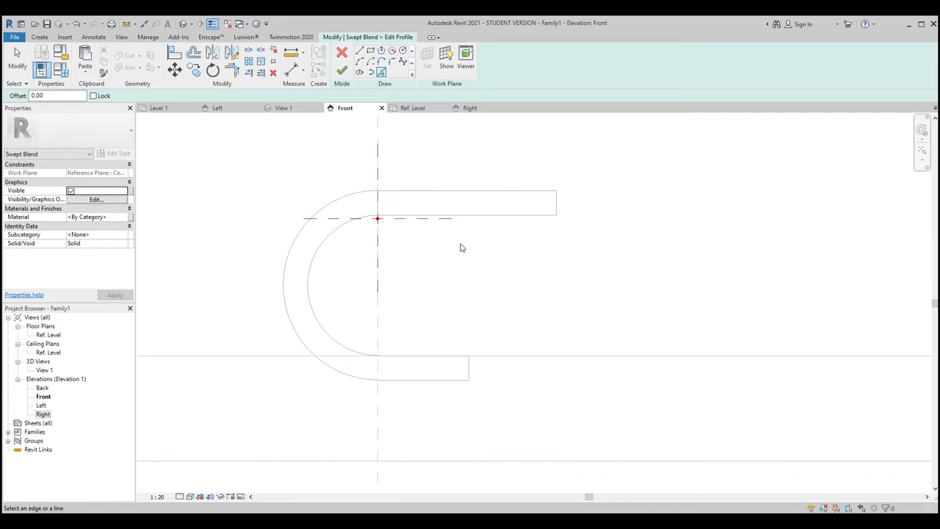
scroll(413, 386, "up", 2)
middle_click_drag(222, 235, 231, 358)
scroll(395, 276, "down", 1)
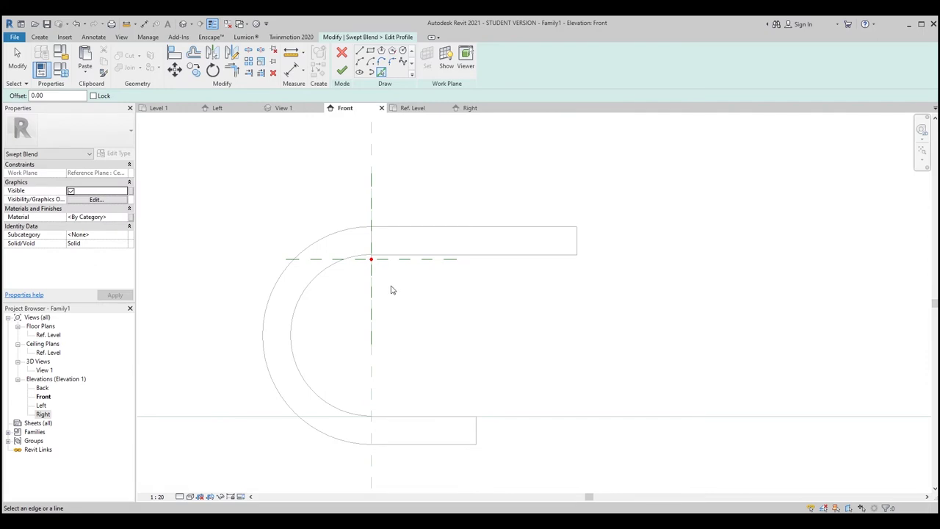
Step: Sketch the vertical edge and horizontal bottom edge lines of the second profile
left_click(360, 54)
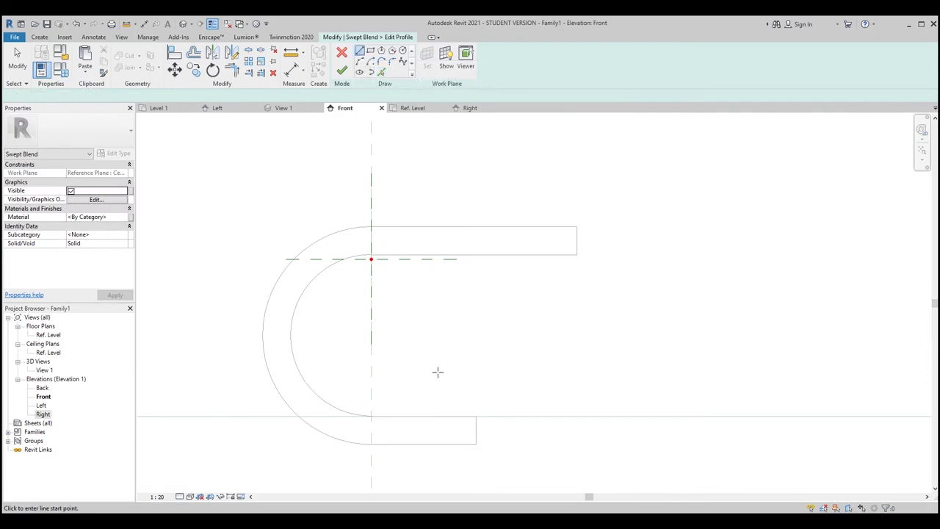
left_click(475, 417)
middle_click_drag(475, 417, 515, 346)
scroll(514, 346, "up", 2)
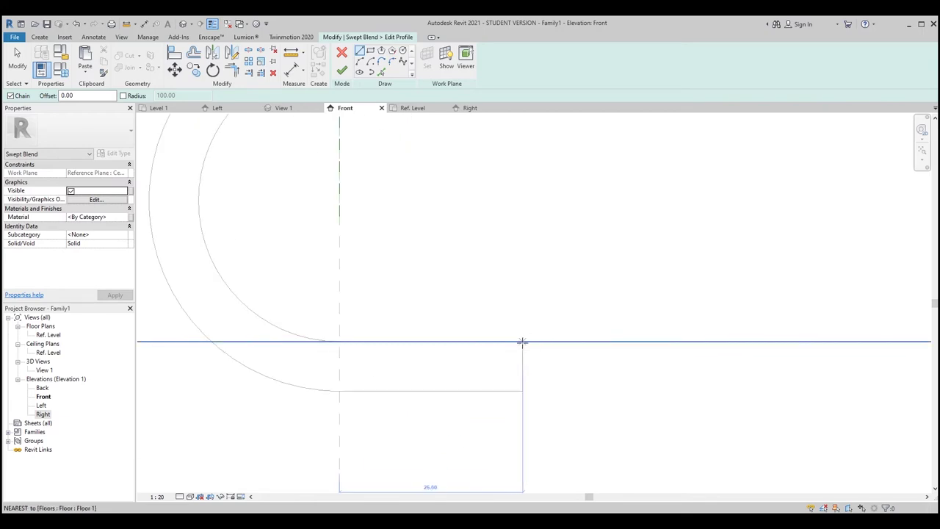
left_click(522, 341)
left_click(339, 342)
scroll(341, 335, "down", 2)
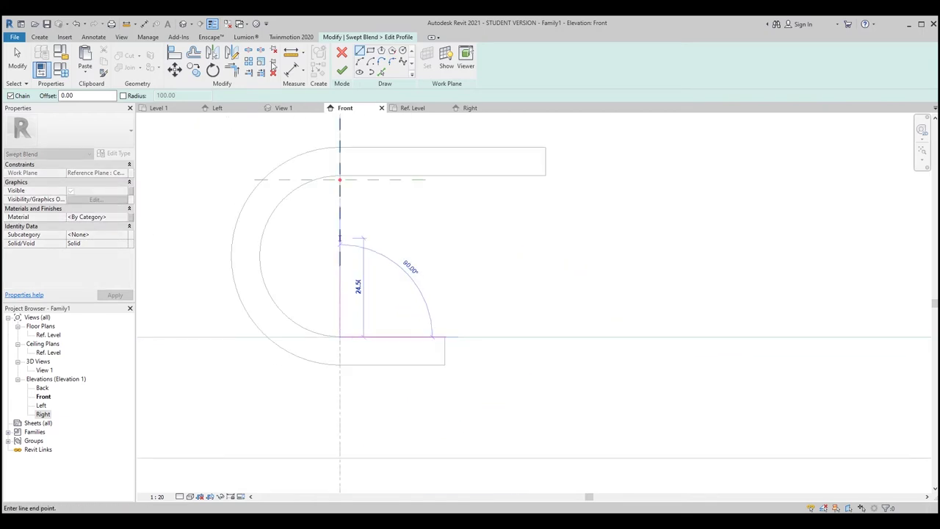
Step: Draw a Start-End-Radius arc from the reference-plane midpoint forming the half-circle C curve
left_click(362, 63)
middle_click_drag(340, 237, 447, 330)
scroll(448, 330, "down", 1)
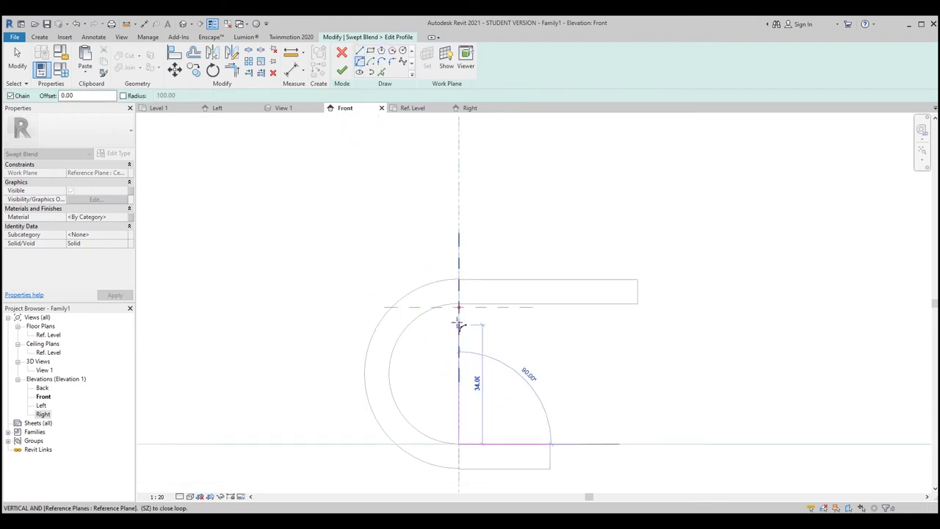
scroll(458, 309, "up", 2)
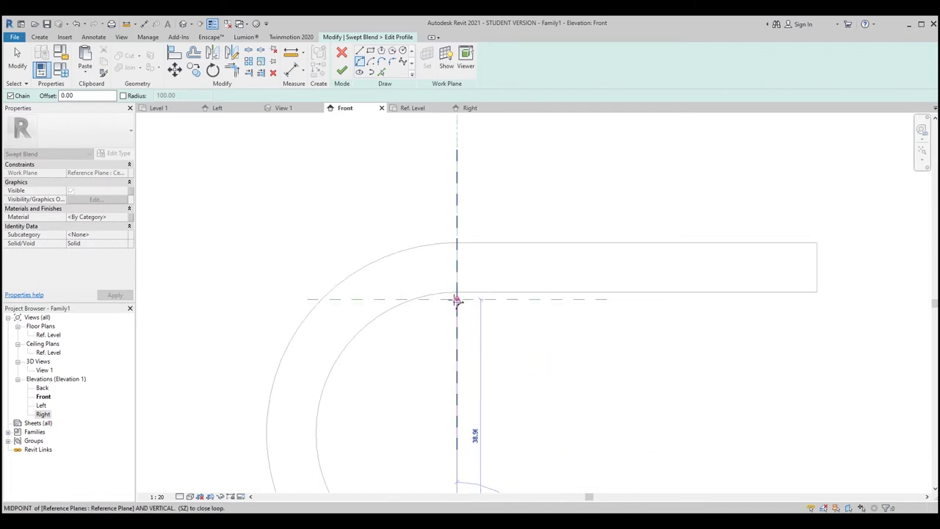
left_click(457, 300)
middle_click_drag(399, 326, 373, 252)
scroll(373, 252, "down", 1)
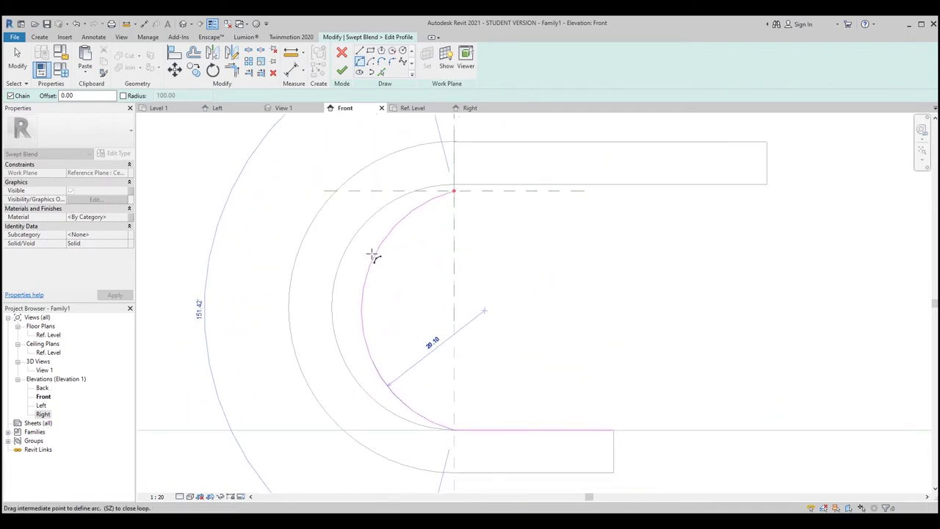
left_click(357, 257)
middle_click_drag(514, 256, 444, 260)
middle_click_drag(391, 151, 388, 173)
scroll(399, 199, "down", 1)
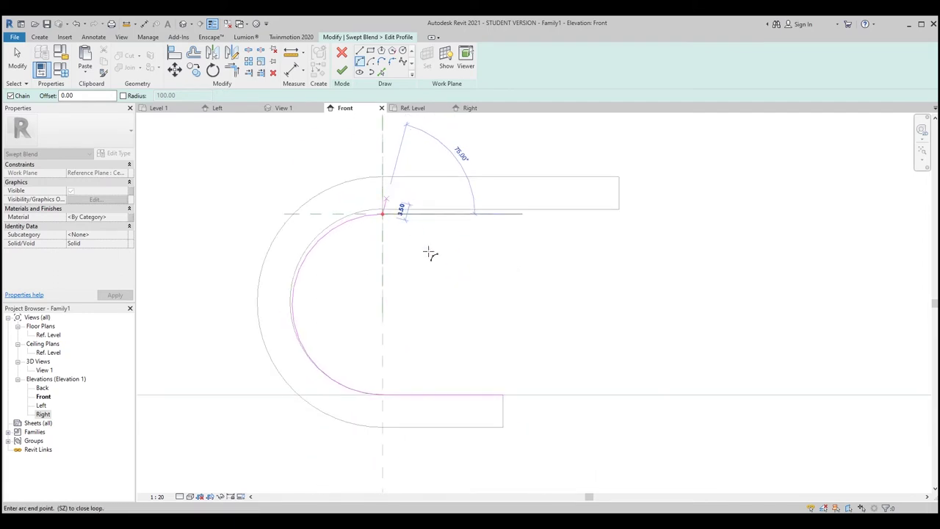
Step: Draw the straight top edge extending right from the arc's end
left_click(359, 57)
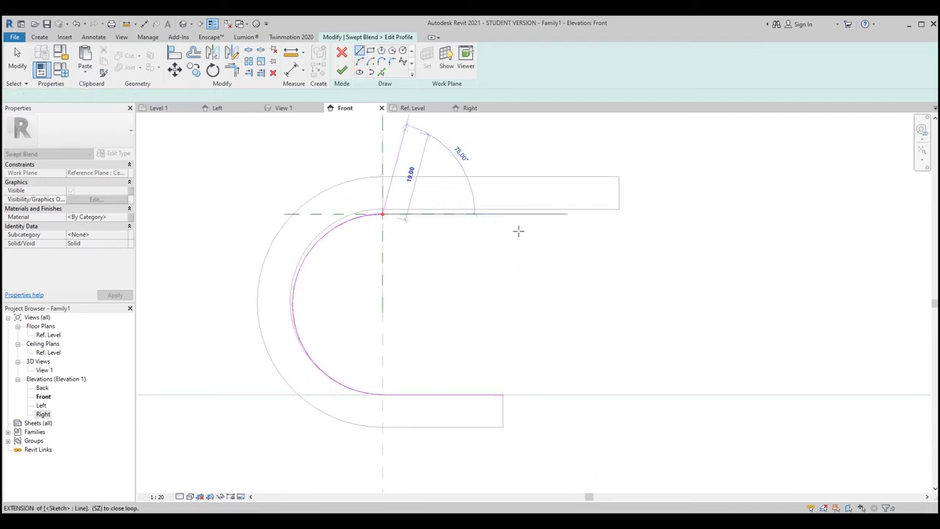
left_click(618, 214)
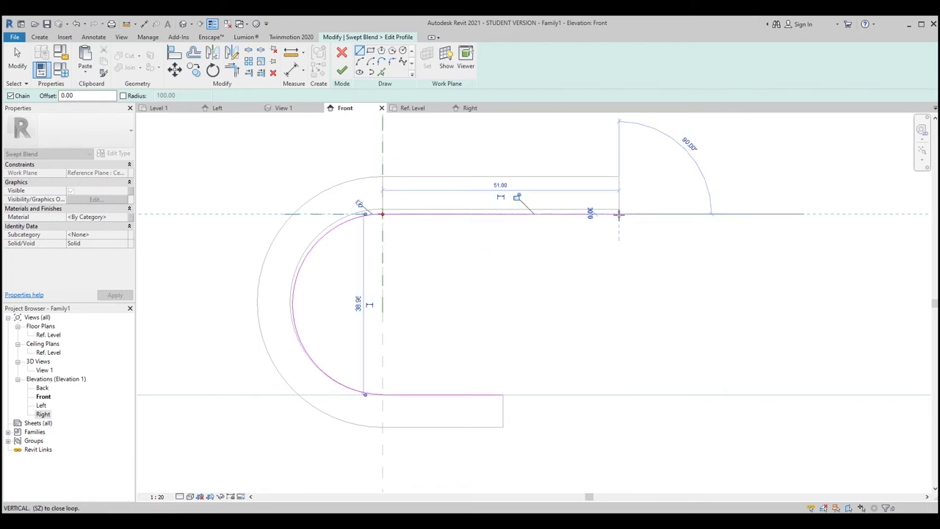
scroll(595, 220, "down", 1)
middle_click_drag(583, 227, 570, 248)
scroll(563, 249, "up", 2)
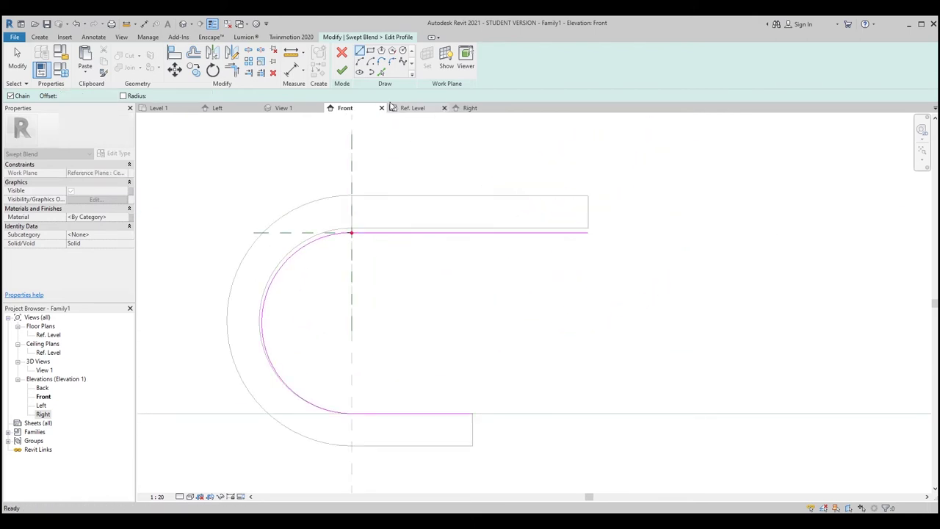
left_click(381, 71)
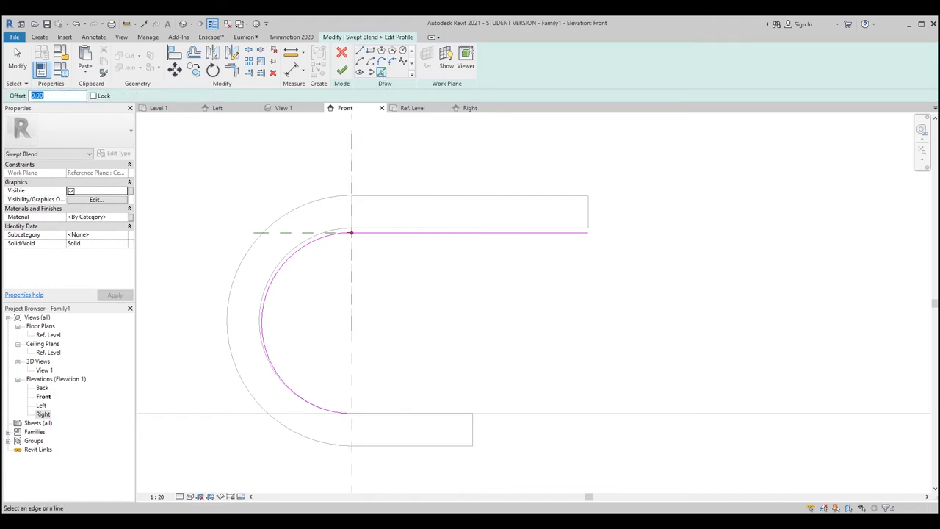
type("8")
Step: Offset the top line, arc and bottom line inward by 8 to form the inner edges
key("Return")
left_click(545, 236)
left_click(318, 310)
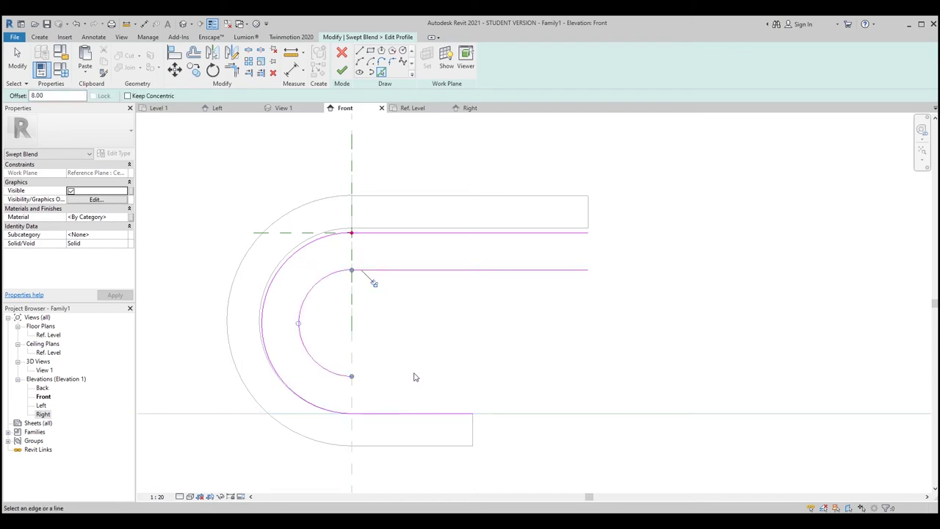
left_click(405, 415)
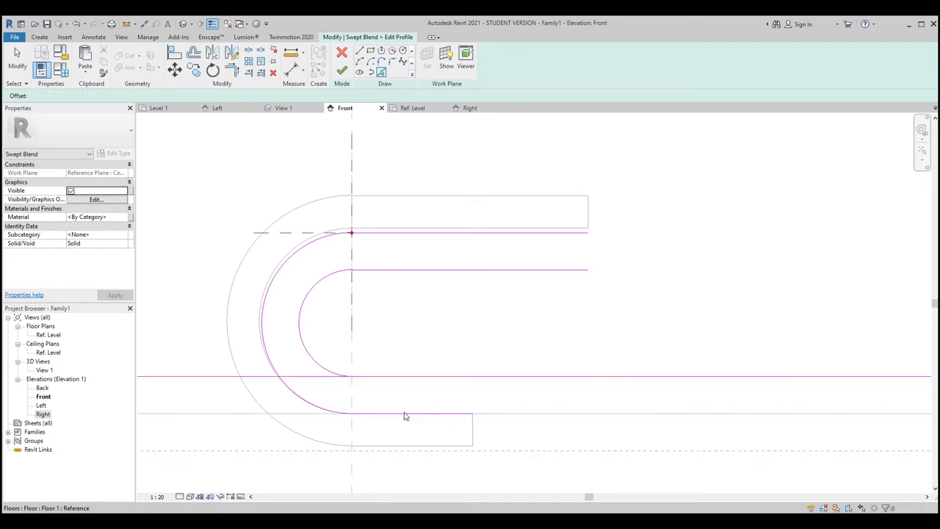
key("Escape")
Step: Trim the new inner bottom line to meet the inner arc
left_click(356, 377)
left_click(330, 370)
middle_click_drag(415, 398, 424, 368)
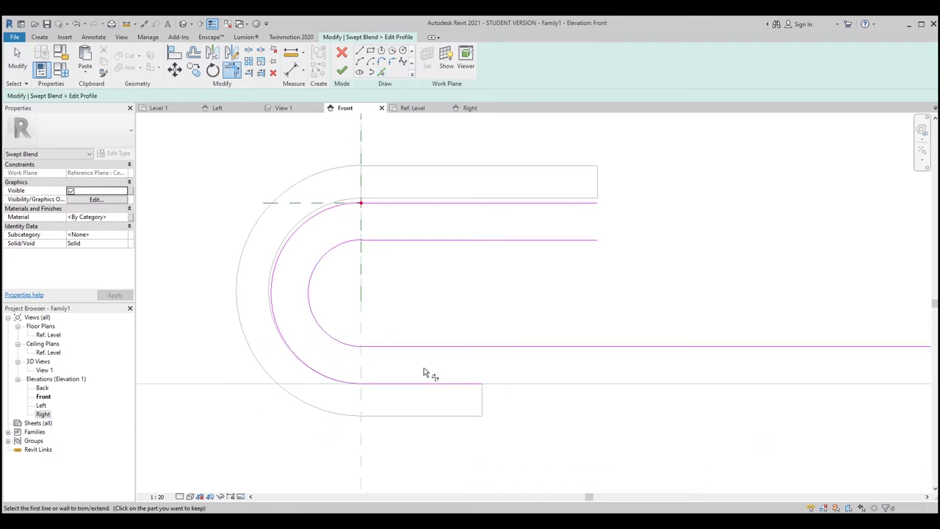
key("Escape")
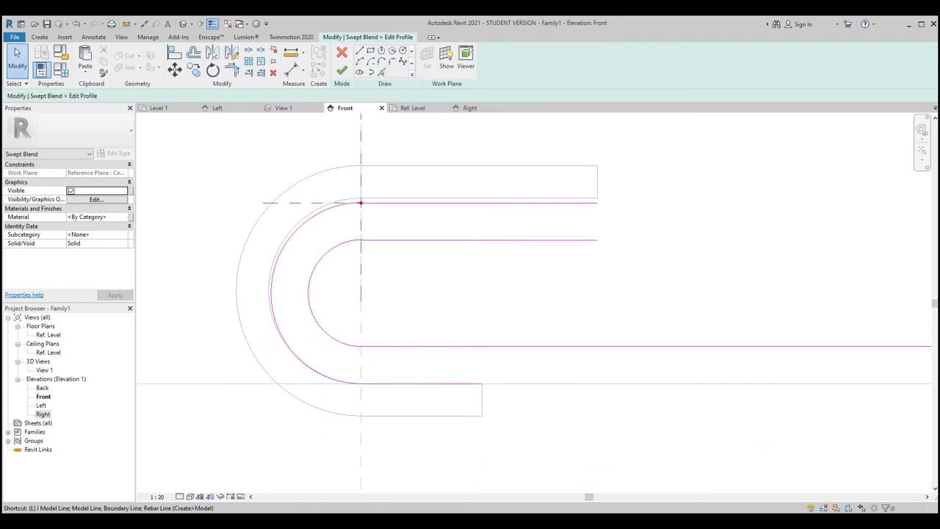
Step: Cap the lower and upper arm ends with short vertical lines
left_click(358, 51)
left_click(481, 383)
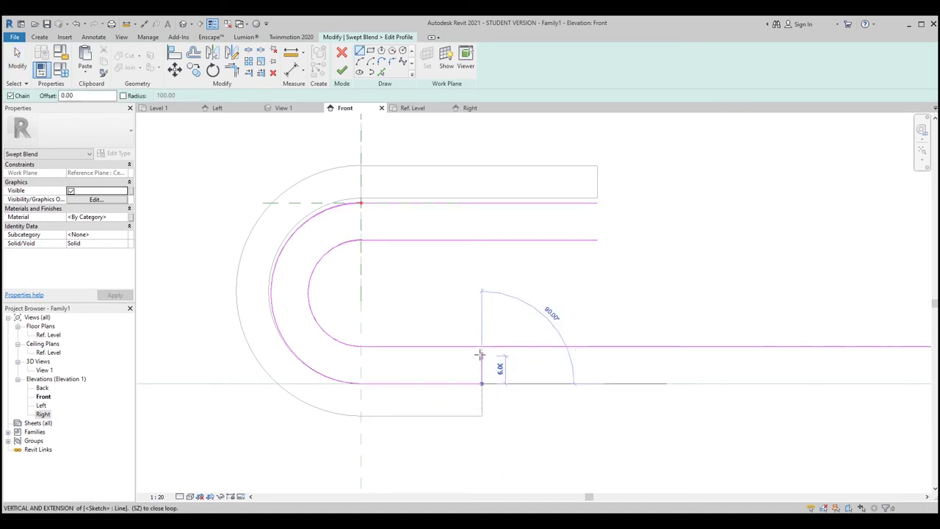
left_click(481, 347)
key("Escape")
key("Escape")
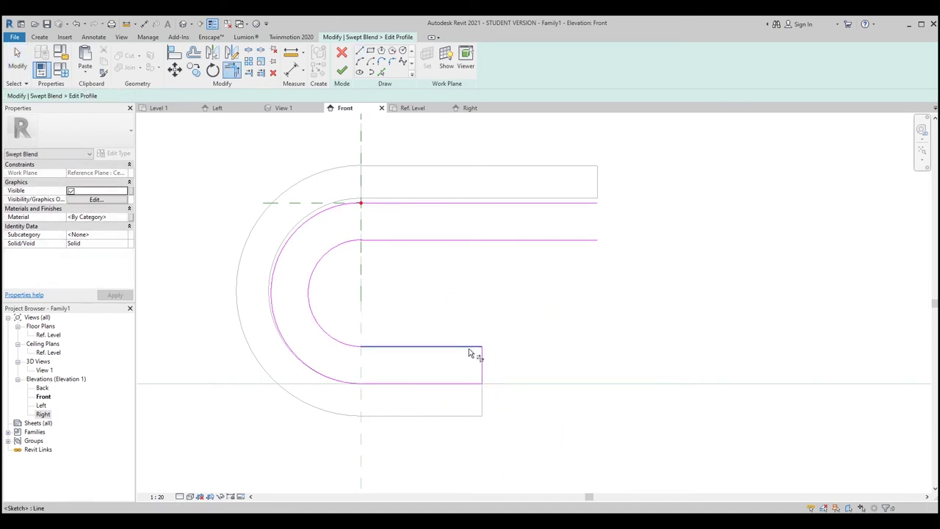
left_click(360, 51)
left_click(597, 239)
left_click(598, 204)
key("Escape")
key("Escape")
Step: Move the bottom rectangle's lines down so the lower arm meets the arc
scroll(529, 229, "down", 1)
left_click_drag(249, 303, 554, 406)
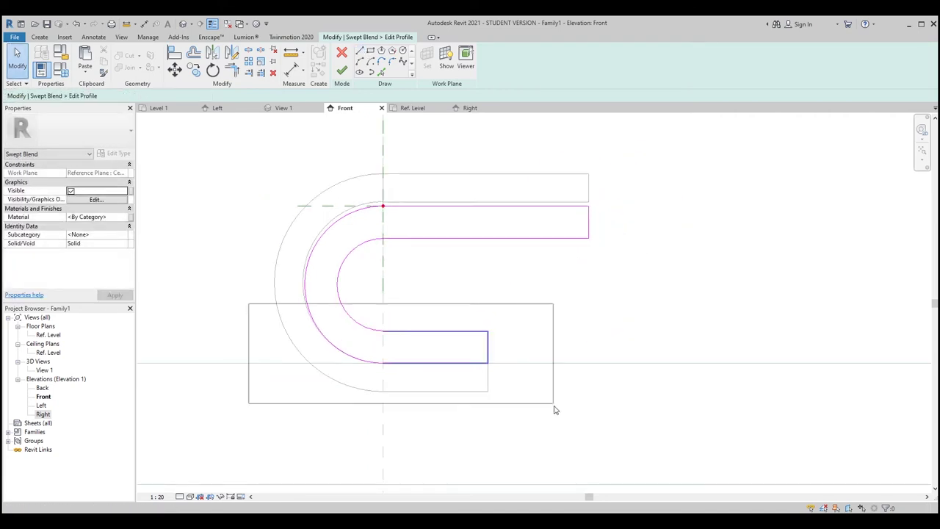
key("m")
key("v")
left_click(488, 331)
scroll(489, 358, "up", 2)
left_click(489, 365)
Step: Centre the closed C profile in view and finish editing the second profile
scroll(443, 298, "down", 1)
scroll(462, 345, "down", 1)
scroll(548, 335, "down", 1)
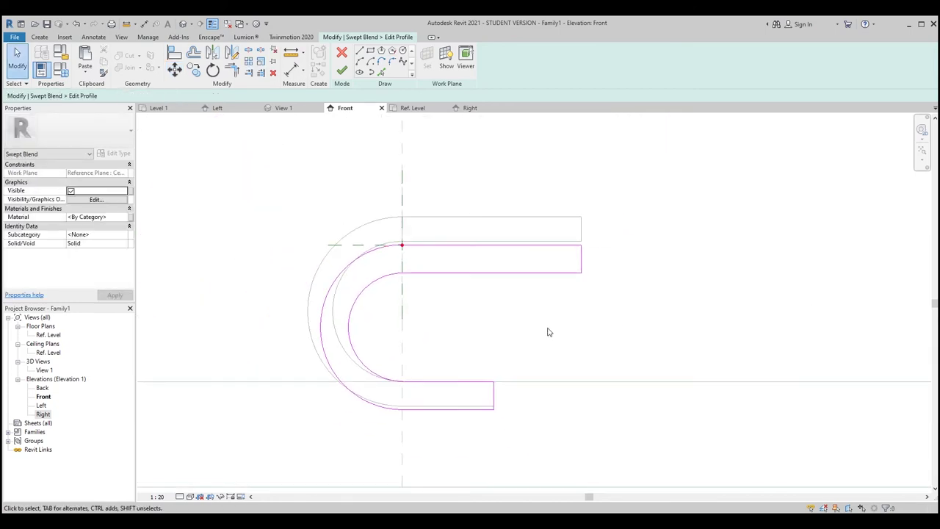
scroll(567, 321, "down", 1)
scroll(553, 324, "down", 1)
scroll(556, 319, "down", 1)
middle_click_drag(556, 316, 513, 301)
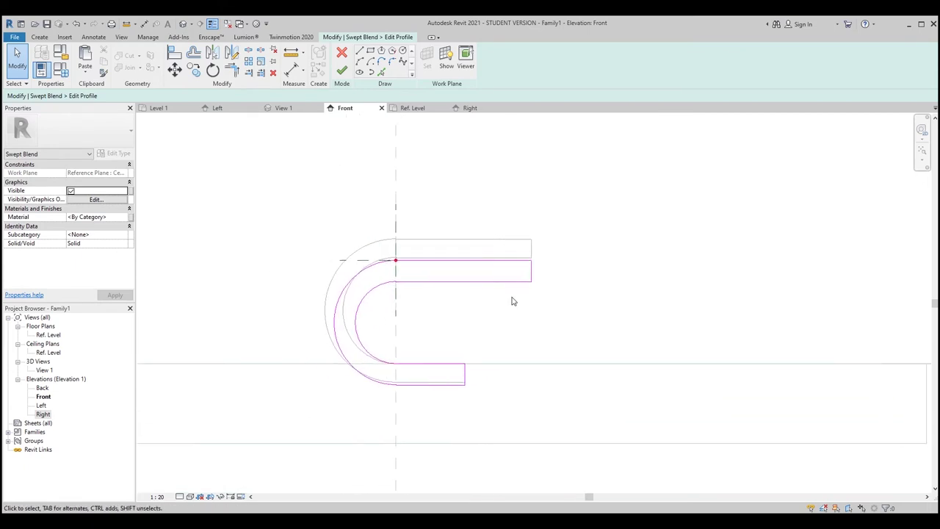
left_click(342, 72)
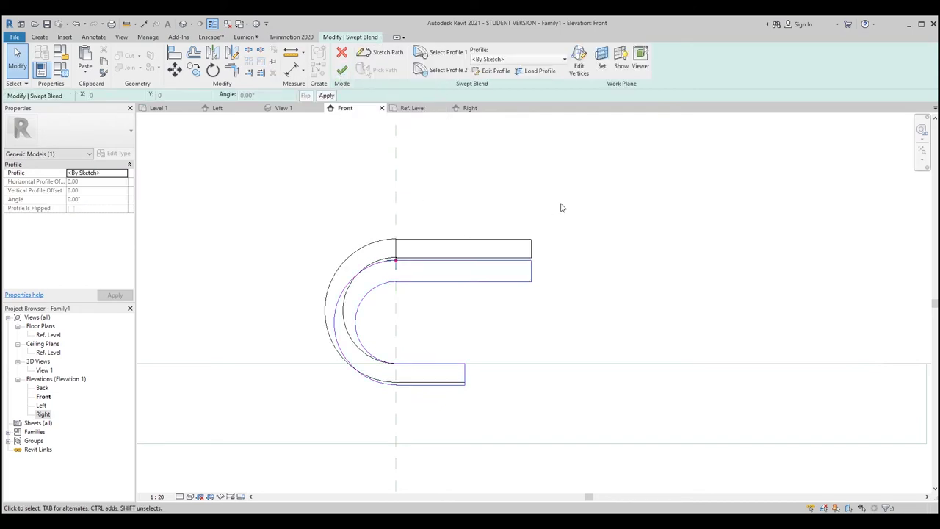
Step: Finish the blend, cancel the 'Can't create swept blend' error, and orbit both profiles in 3D View 1
left_click(342, 71)
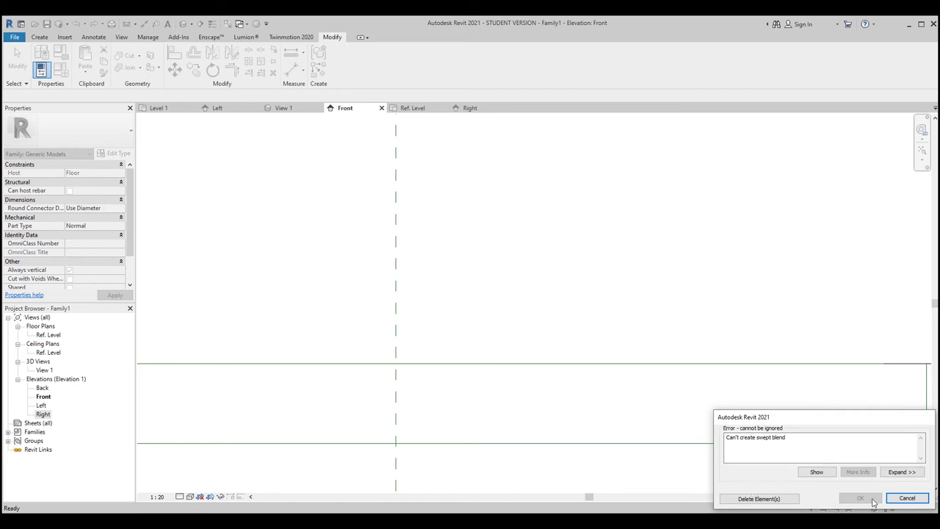
left_click(906, 498)
key("ctrl+Tab")
scroll(609, 213, "down", 2)
scroll(595, 235, "down", 1)
middle_click_drag(599, 233, 557, 222, "shift")
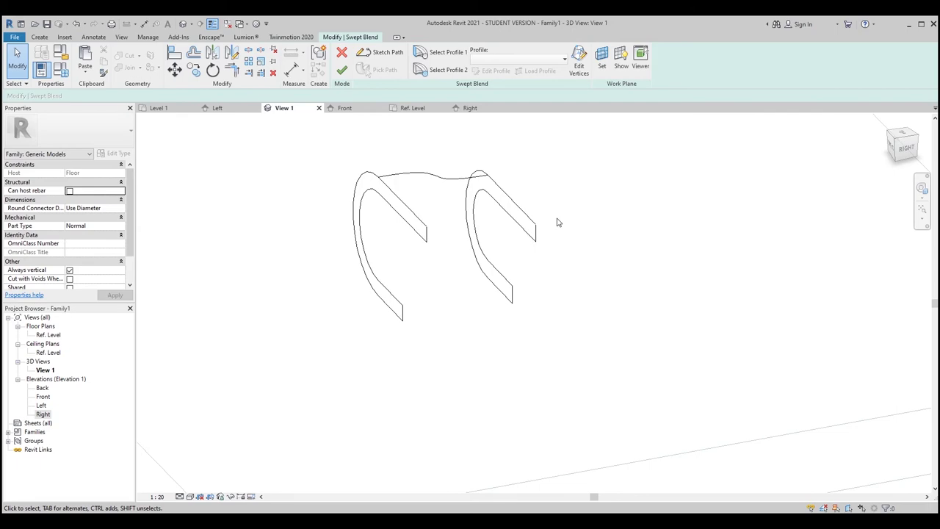
left_click(585, 61)
mouse_move(498, 246)
middle_mouse_down("shift")
mouse_move(483, 267)
mouse_move(454, 198)
mouse_move(436, 208)
mouse_move(482, 252)
mouse_move(473, 212)
mouse_move(483, 233)
middle_mouse_up("shift")
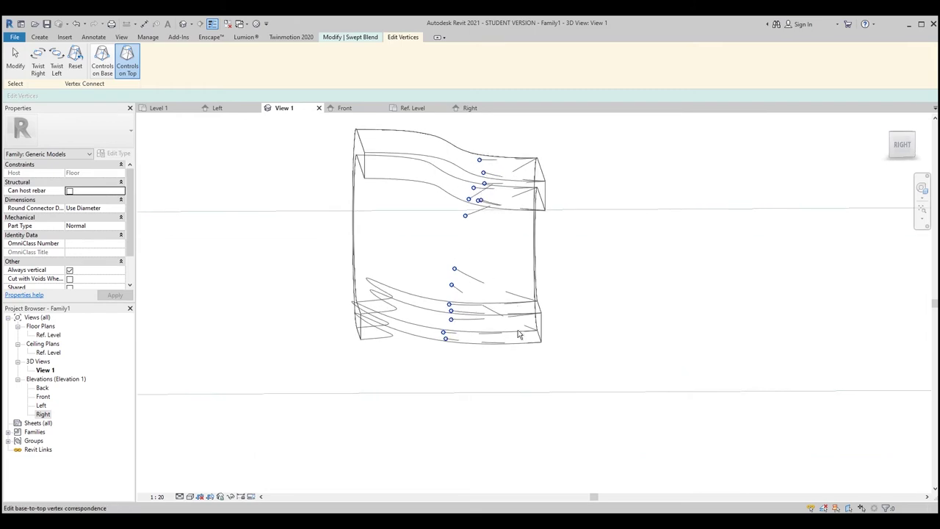
scroll(489, 343, "up", 1)
middle_click_drag(497, 282, 505, 313)
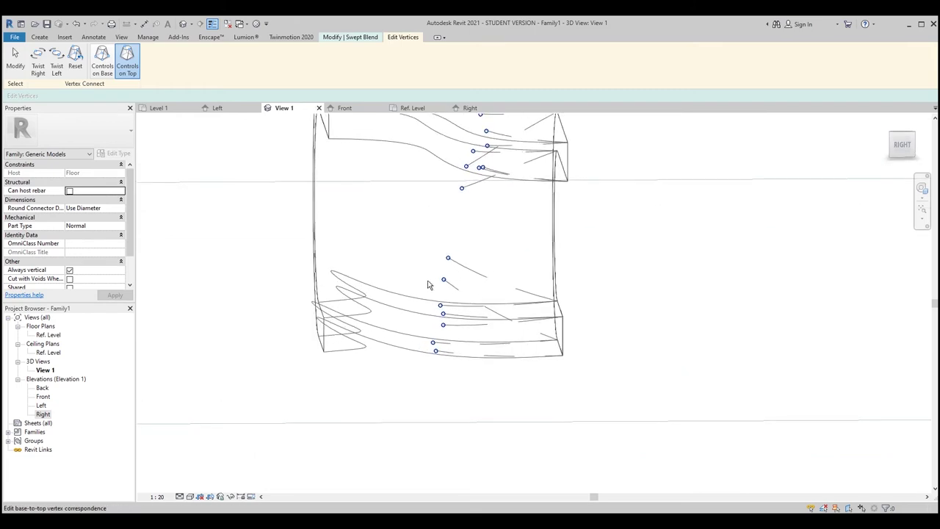
mouse_move(389, 293)
middle_mouse_down("shift")
mouse_move(382, 269)
mouse_move(392, 277)
mouse_move(353, 283)
middle_mouse_up("shift")
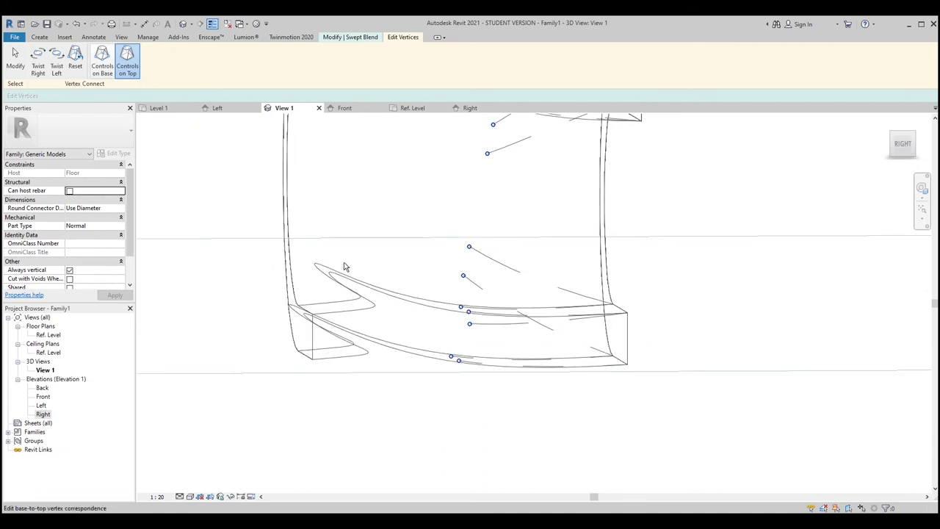
scroll(319, 259, "up", 1)
mouse_move(334, 323)
middle_mouse_down("shift")
mouse_move(332, 309)
mouse_move(343, 313)
mouse_move(333, 293)
mouse_move(343, 322)
mouse_move(300, 319)
mouse_move(313, 337)
middle_mouse_up("shift")
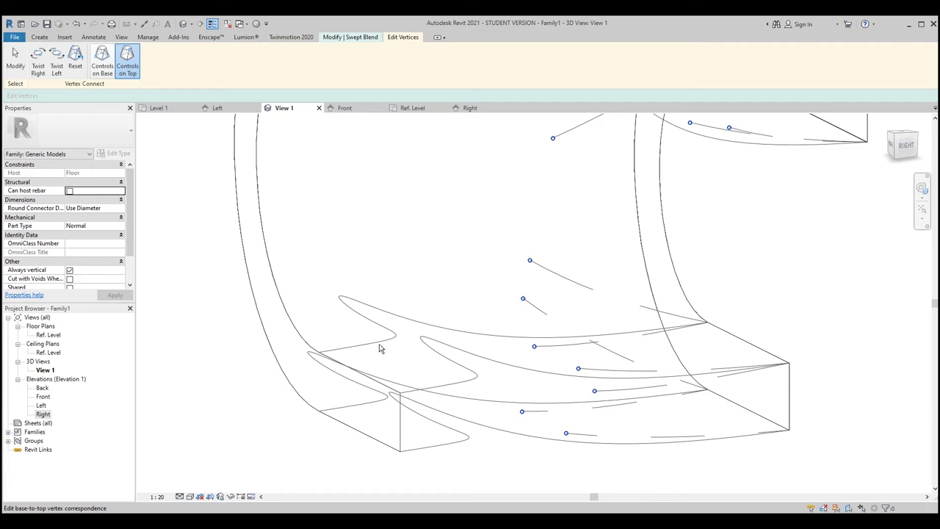
mouse_move(379, 345)
middle_mouse_down("shift")
mouse_move(464, 245)
mouse_move(382, 208)
mouse_move(403, 223)
middle_mouse_up("shift")
mouse_move(346, 229)
middle_mouse_down("shift")
mouse_move(399, 258)
mouse_move(388, 283)
mouse_move(336, 296)
mouse_move(274, 271)
mouse_move(409, 309)
mouse_move(406, 239)
middle_mouse_up("shift")
key("Escape")
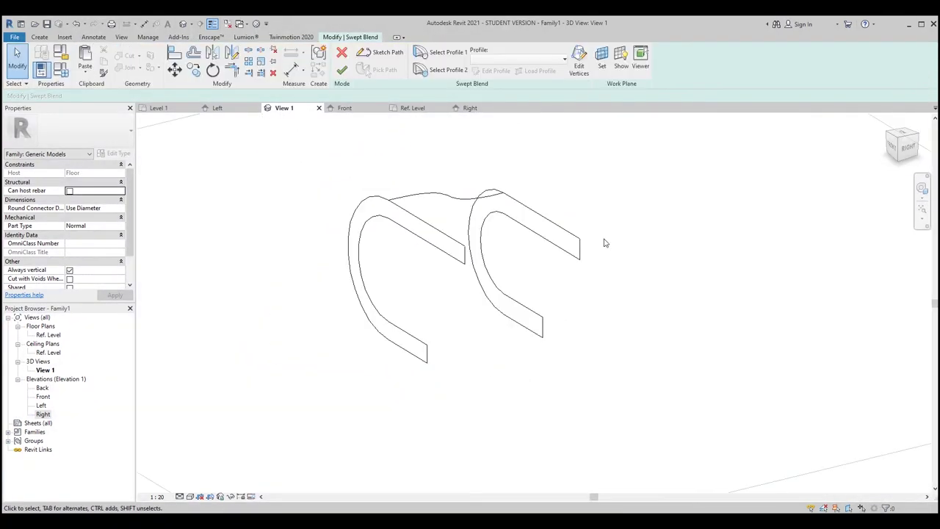
Step: Select the swept blend's sketched path and start editing it
left_click(445, 198)
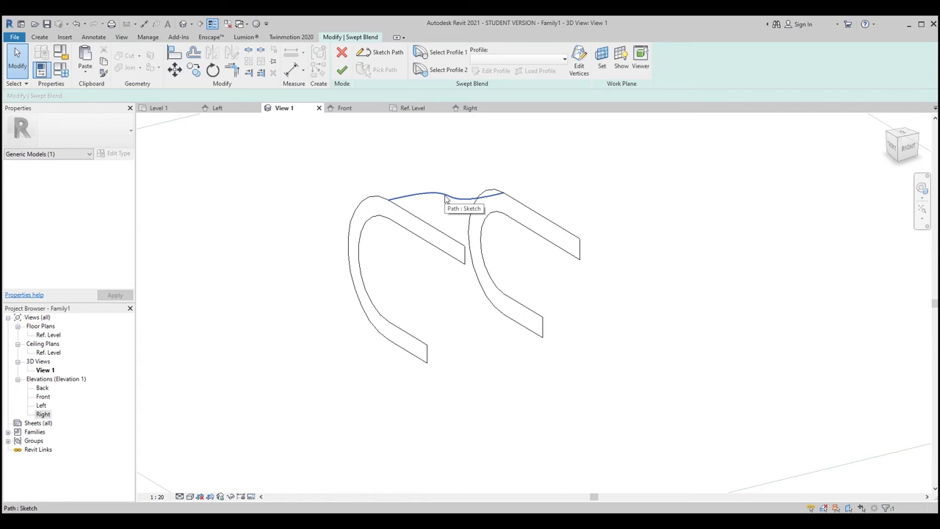
scroll(443, 196, "up", 2)
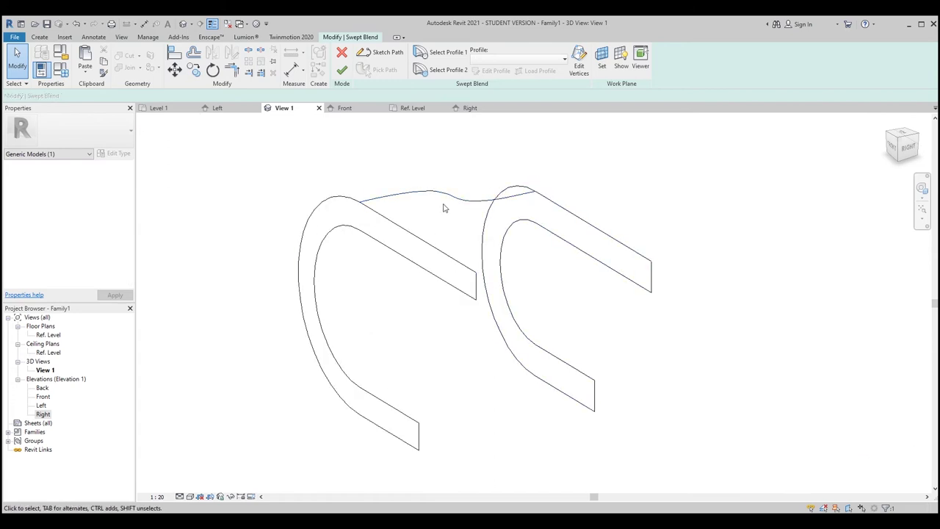
left_click(443, 208)
left_click(443, 199)
left_click(379, 53)
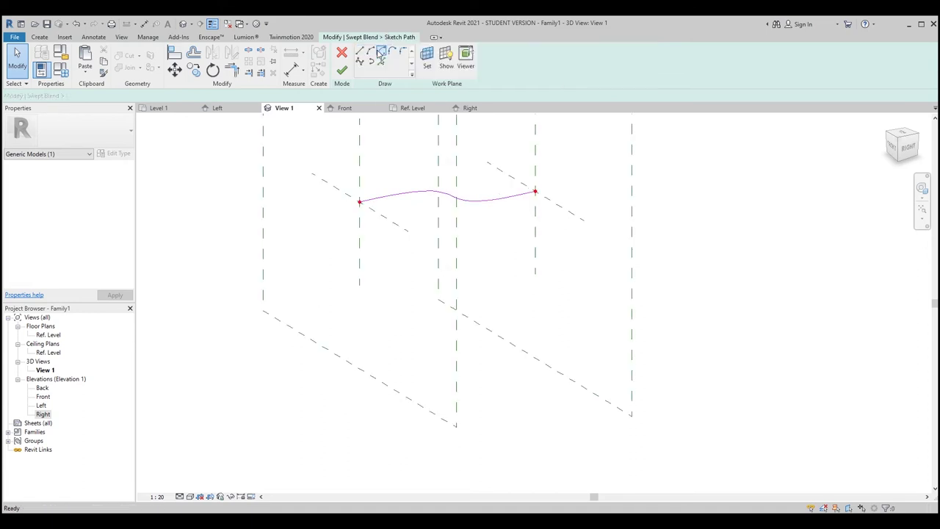
Step: Drag the path spline's upper and lower handles into a flatter, gentler curve
left_click(482, 201)
mouse_move(500, 210)
middle_mouse_down("shift")
mouse_move(465, 222)
mouse_move(479, 197)
middle_mouse_up("shift")
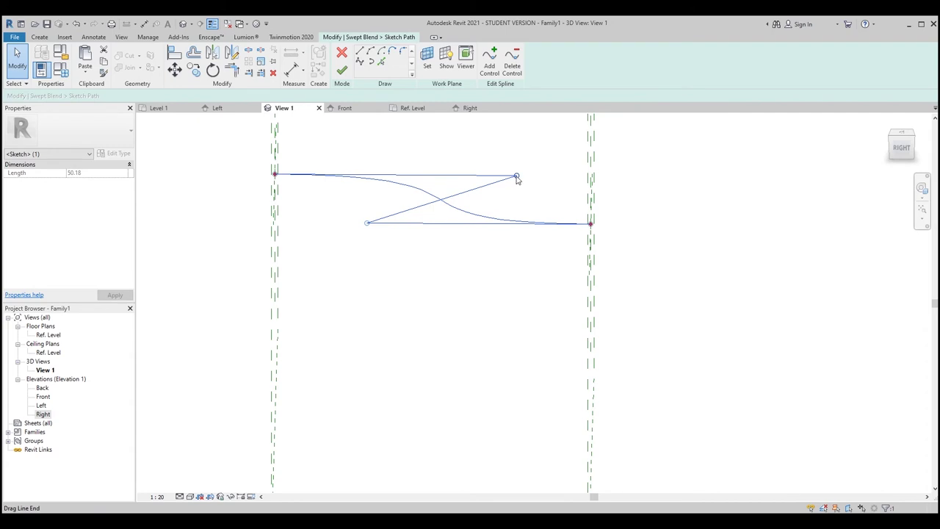
left_click_drag(518, 179, 443, 176)
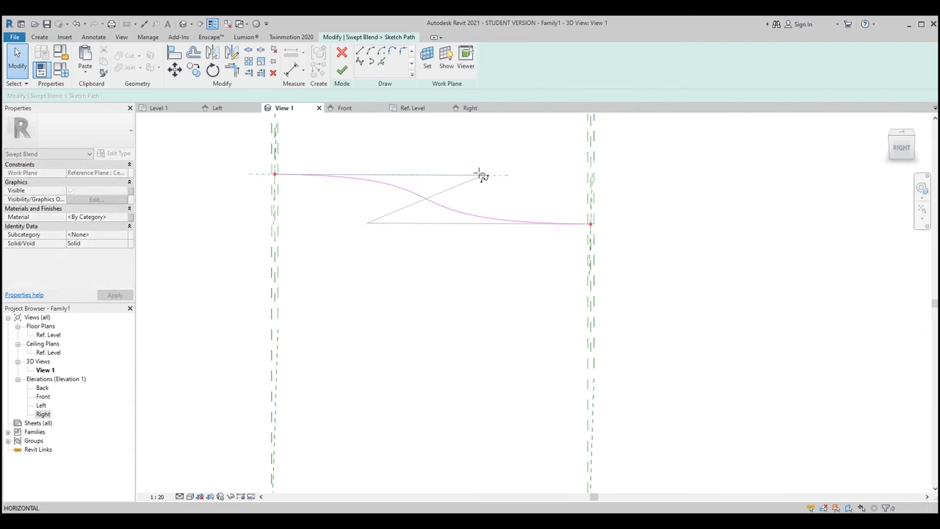
left_click_drag(431, 176, 430, 175)
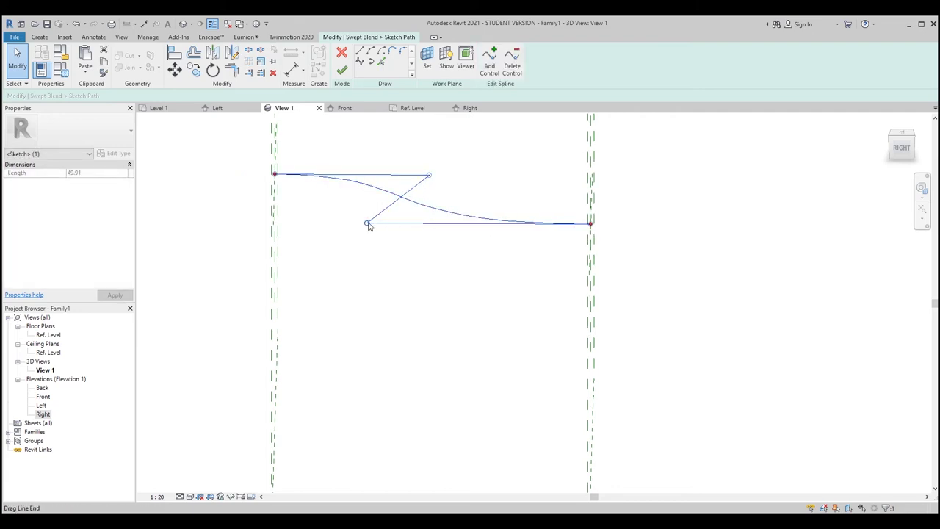
left_click_drag(369, 225, 397, 223)
left_click_drag(431, 178, 438, 177)
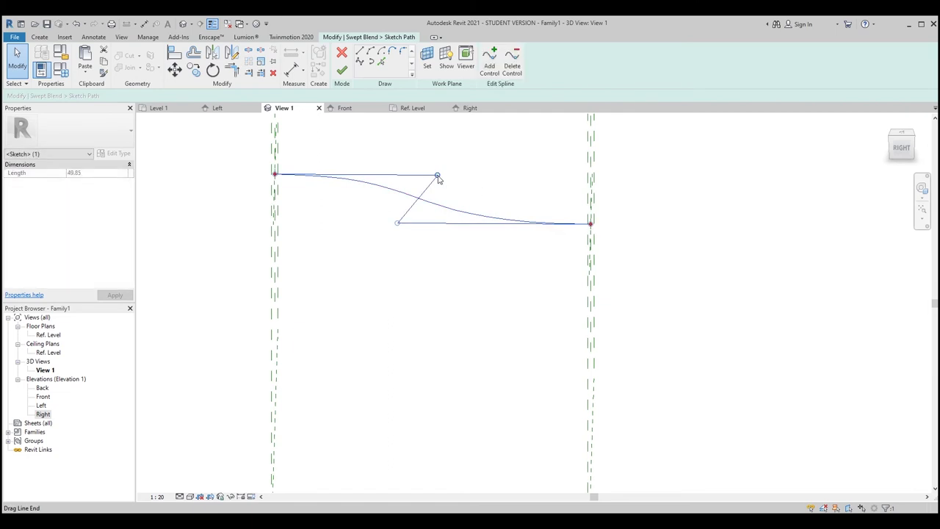
left_click(401, 169)
mouse_move(401, 168)
middle_mouse_down("shift")
mouse_move(361, 177)
mouse_move(378, 199)
middle_mouse_up("shift")
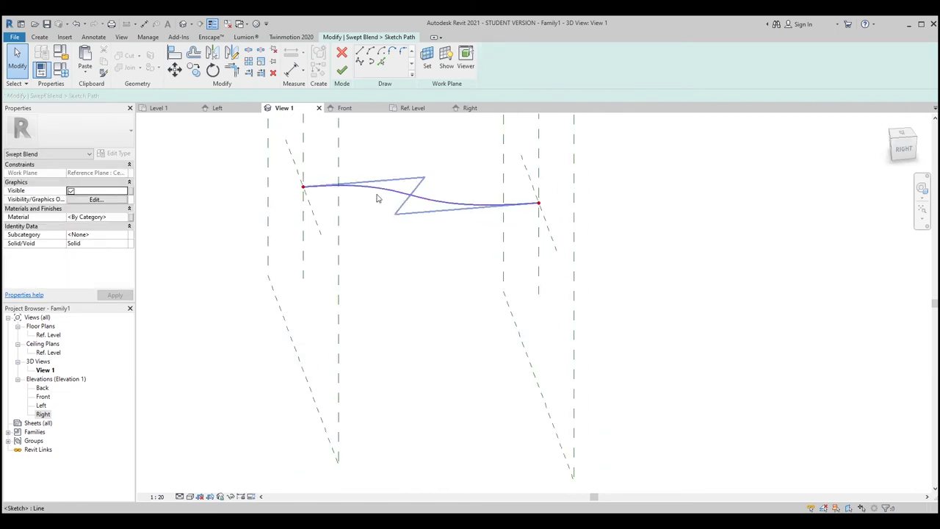
Step: Finish the path, retry the blend, and cancel the 'Can't create swept blend' error
left_click(342, 71)
middle_click_drag(615, 213, 510, 169, "shift")
left_click(343, 70)
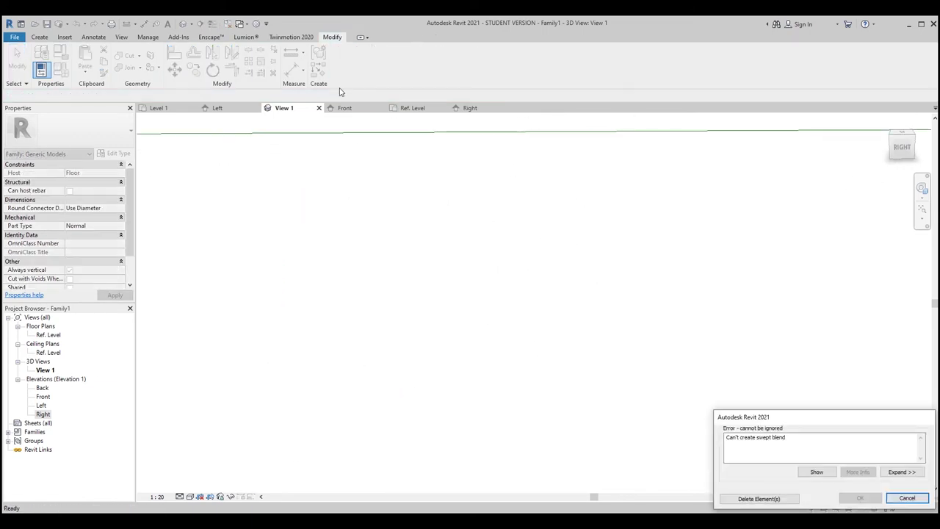
left_click(895, 501)
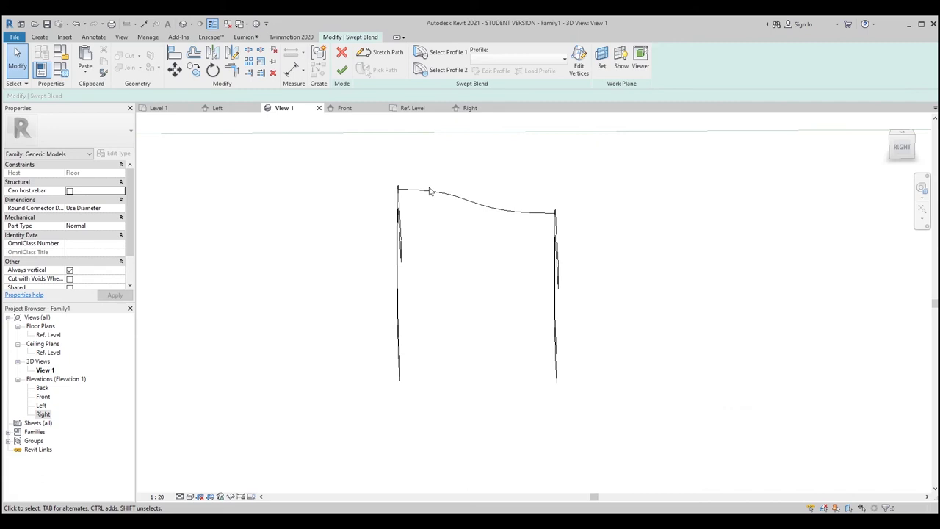
Step: Re-edit the curved path spline, then finish path and blend to generate the solid C-shaped seat
left_click(579, 59)
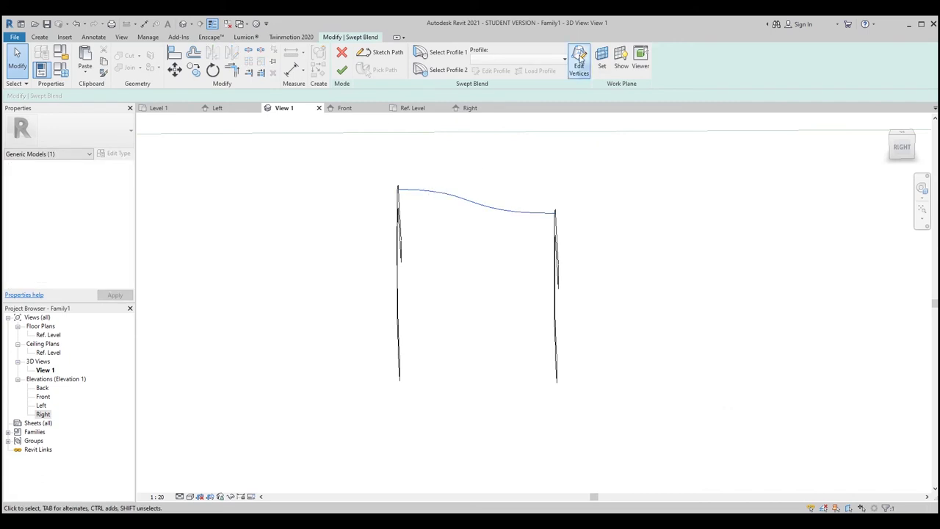
left_click(16, 59)
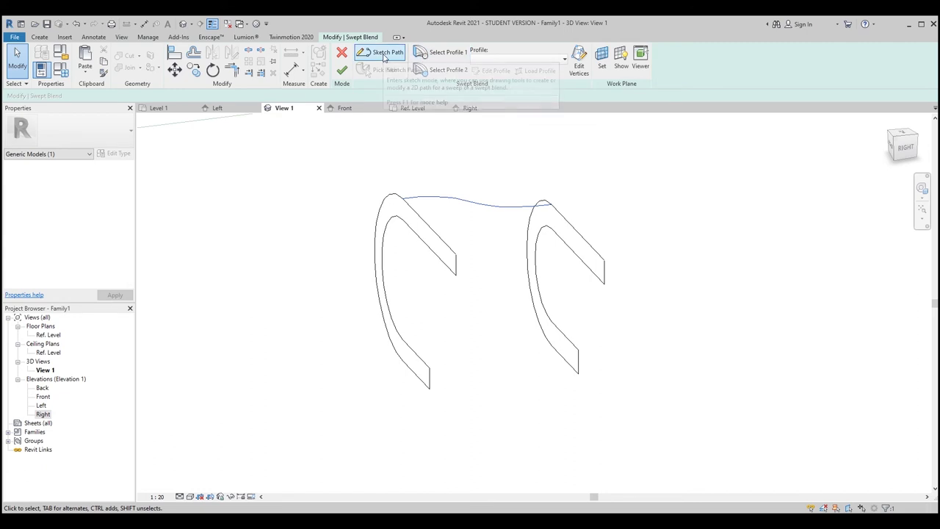
left_click(384, 57)
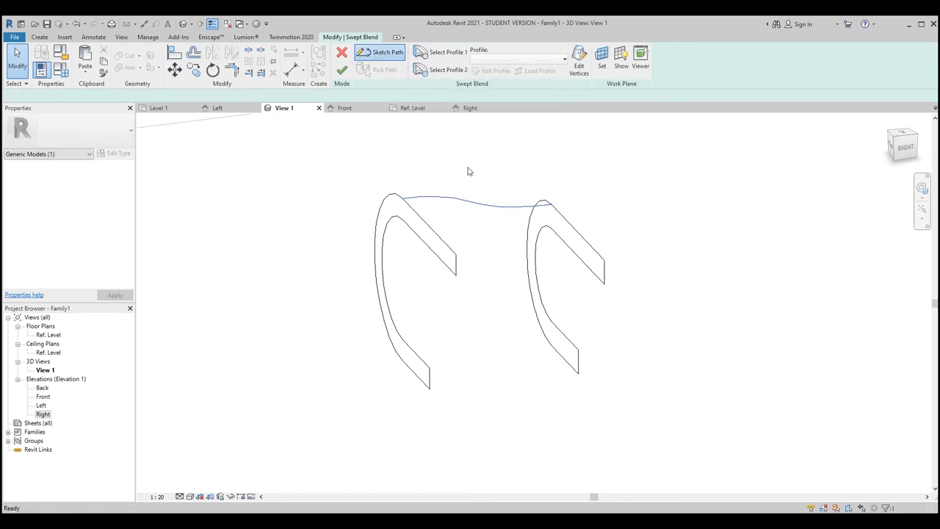
middle_click_drag(486, 226, 446, 208, "shift")
left_click(445, 208)
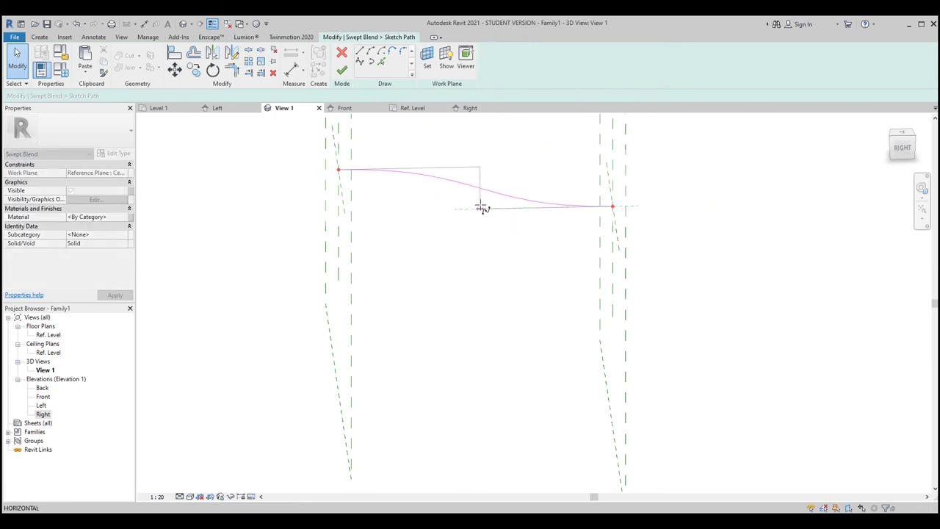
mouse_move(462, 227)
middle_mouse_down("shift")
mouse_move(647, 258)
mouse_move(430, 210)
middle_mouse_up("shift")
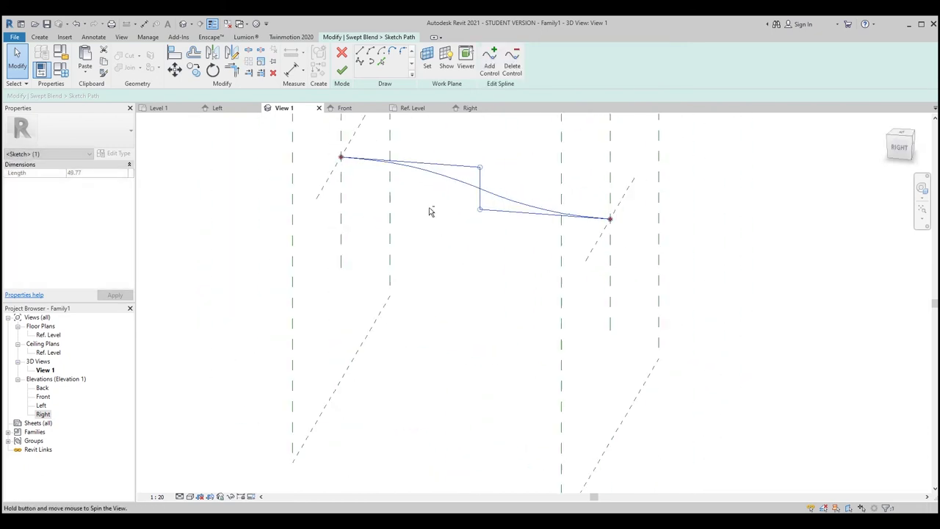
left_click(342, 70)
left_click(342, 70)
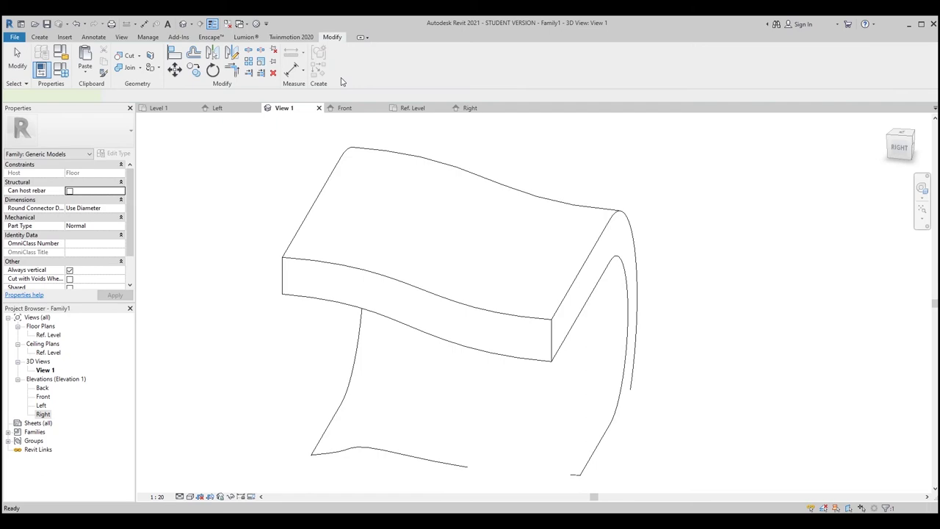
Step: Switch the 3D view's visual style to Consistent Colors
mouse_move(440, 213)
middle_mouse_down("shift")
mouse_move(490, 180)
mouse_move(581, 169)
mouse_move(470, 220)
middle_mouse_up("shift")
middle_click_drag(531, 316, 651, 336, "shift")
left_click(541, 332)
mouse_move(541, 332)
middle_mouse_down("shift")
mouse_move(510, 238)
mouse_move(454, 153)
middle_mouse_up("shift")
key("Escape")
left_click(190, 496)
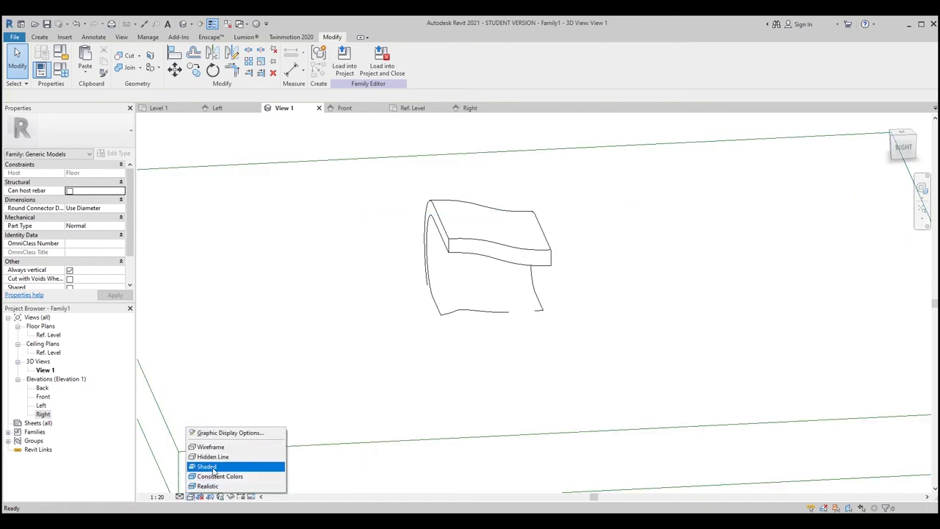
left_click(214, 476)
Step: Orbit and zoom around the grey bench form to inspect it from the front and left
mouse_move(547, 307)
middle_mouse_down("shift")
mouse_move(716, 285)
mouse_move(782, 249)
middle_mouse_up("shift")
mouse_move(441, 182)
middle_mouse_down("shift")
mouse_move(436, 173)
mouse_move(490, 302)
mouse_move(432, 328)
mouse_move(451, 279)
mouse_move(405, 315)
mouse_move(550, 275)
mouse_move(408, 279)
mouse_move(373, 244)
mouse_move(284, 225)
mouse_move(376, 167)
middle_mouse_up("shift")
scroll(432, 328, "up", 3)
scroll(455, 300, "up", 2)
scroll(439, 294, "down", 2)
double_click(372, 138)
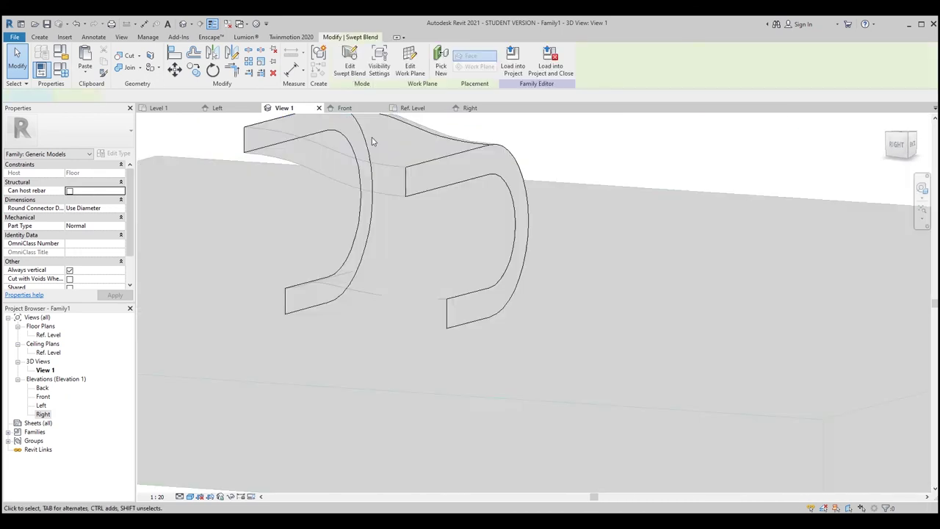
left_click(573, 65)
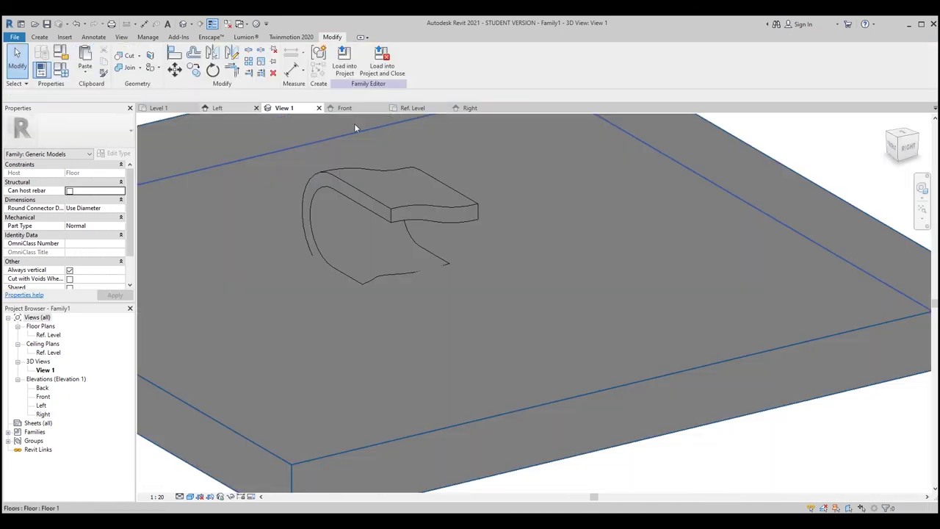
Step: In the Ref. Level plan, mirror a copy of the swept blend across the centre reference plane
left_click(414, 108)
scroll(366, 290, "up", 2)
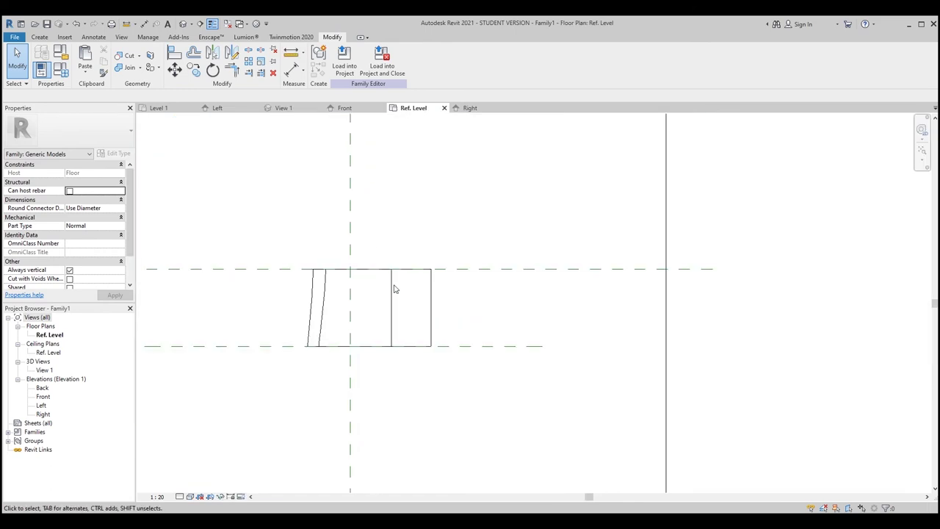
left_click(395, 288)
middle_click_drag(376, 311, 435, 303)
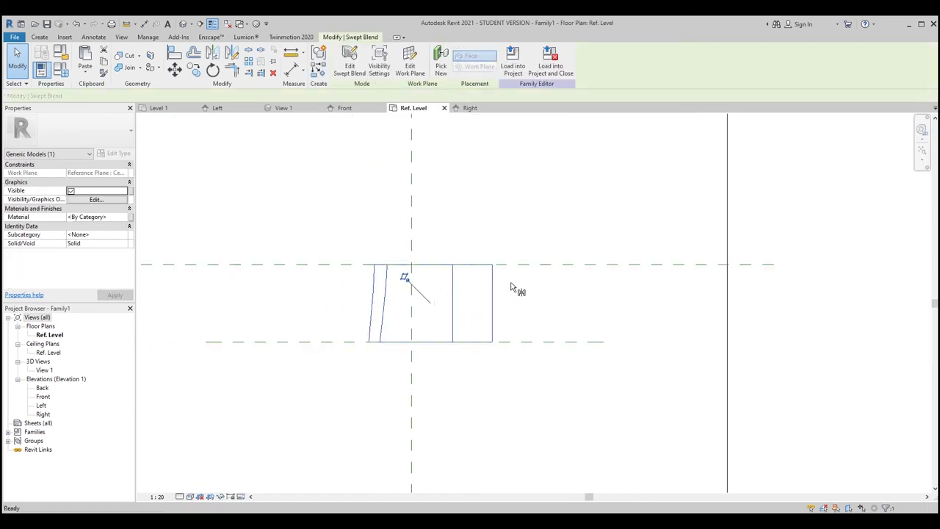
key("m")
key("m")
scroll(511, 285, "up", 2)
scroll(504, 263, "down", 3)
left_click(533, 265)
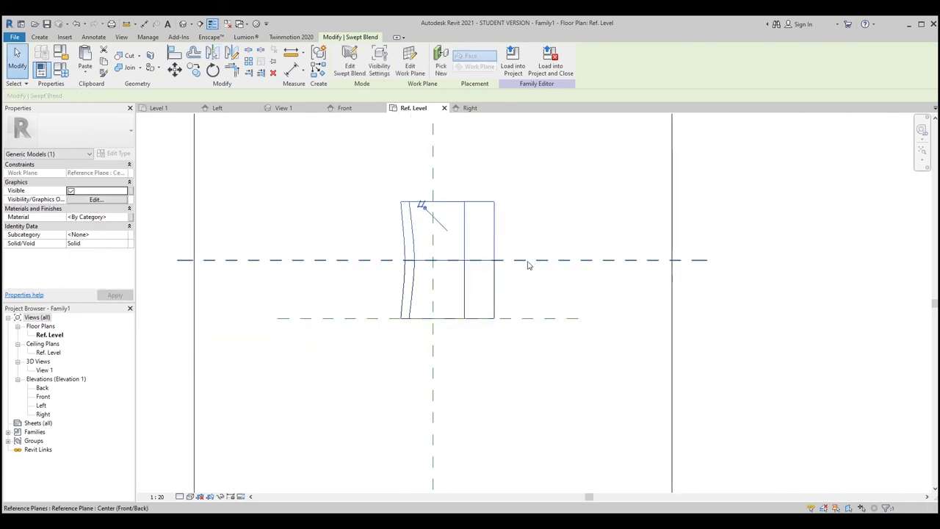
scroll(434, 129, "up", 1)
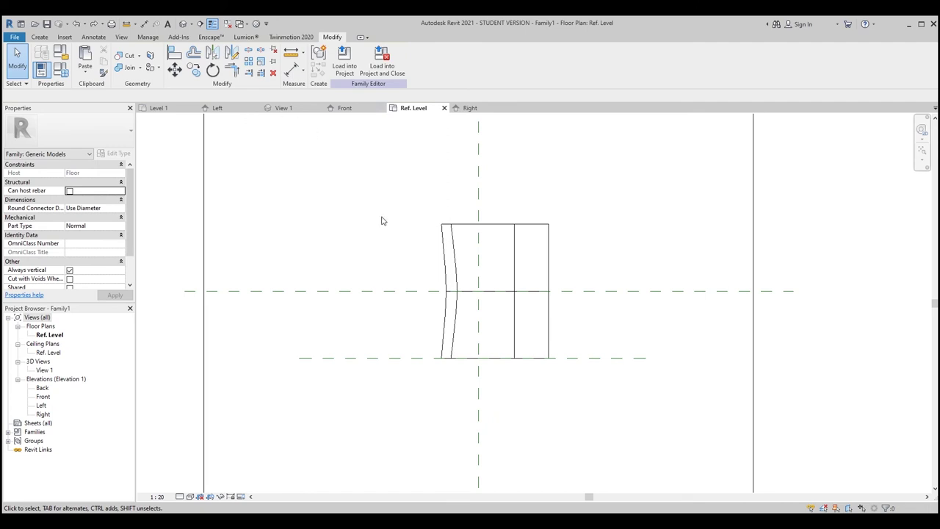
Step: Return to 3D View 1 and orbit to show both bench halves
left_click(283, 108)
scroll(354, 188, "down", 3)
mouse_move(518, 267)
middle_mouse_down("shift")
mouse_move(458, 237)
mouse_move(479, 186)
middle_mouse_up("shift")
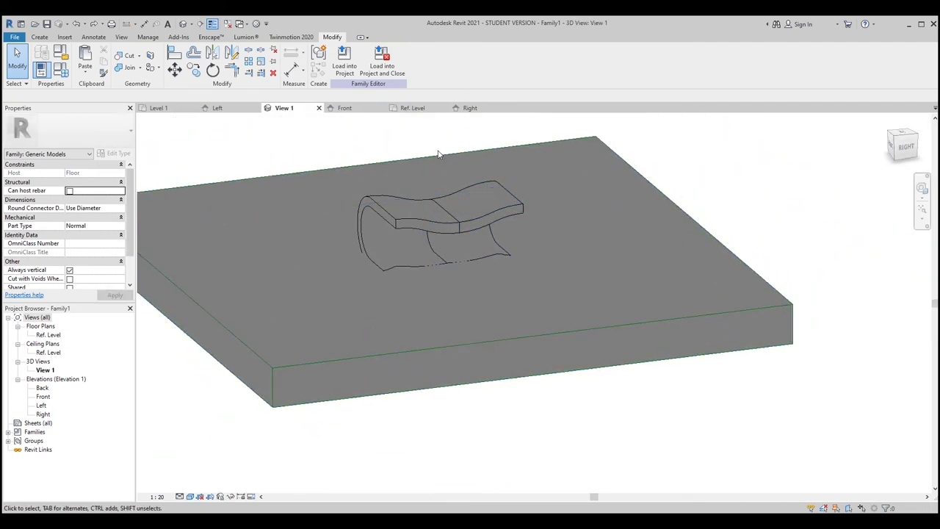
left_click(380, 197)
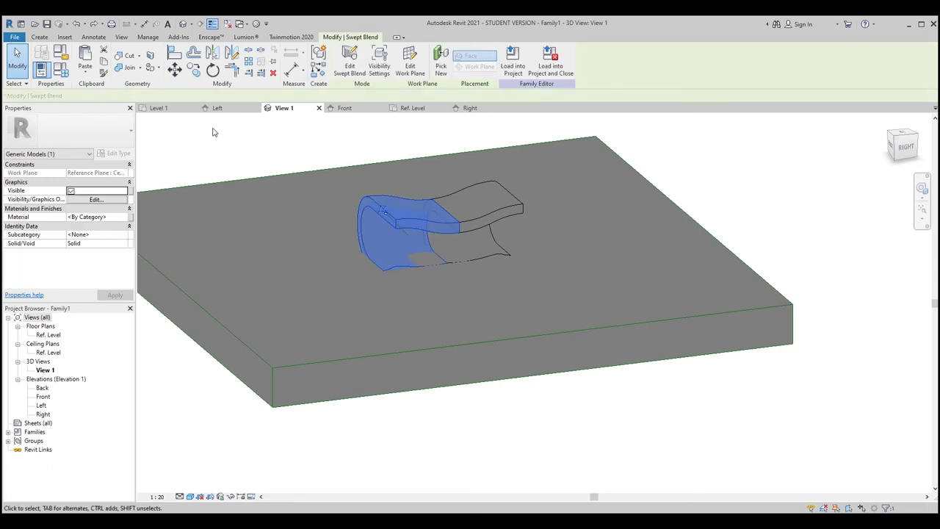
Step: Join the two swept-blend bench halves with Join Geometry
scroll(188, 117, "up", 1, "ctrl")
left_click(133, 69)
left_click(497, 237)
left_click(415, 245)
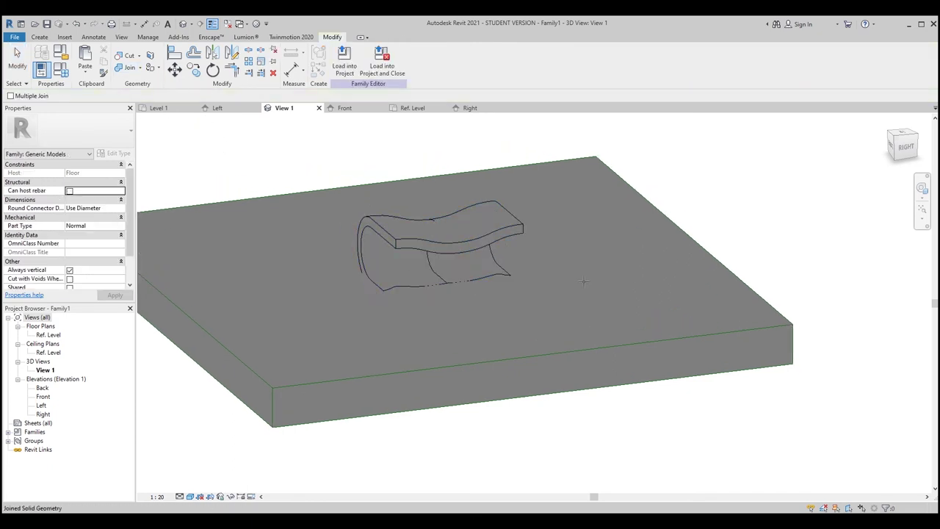
key("Escape")
Step: Orbit to check the back of the joined bench, then open the Ref. Level floor plan
mouse_move(416, 245)
middle_mouse_down("shift")
mouse_move(354, 244)
mouse_move(593, 358)
middle_mouse_up("shift")
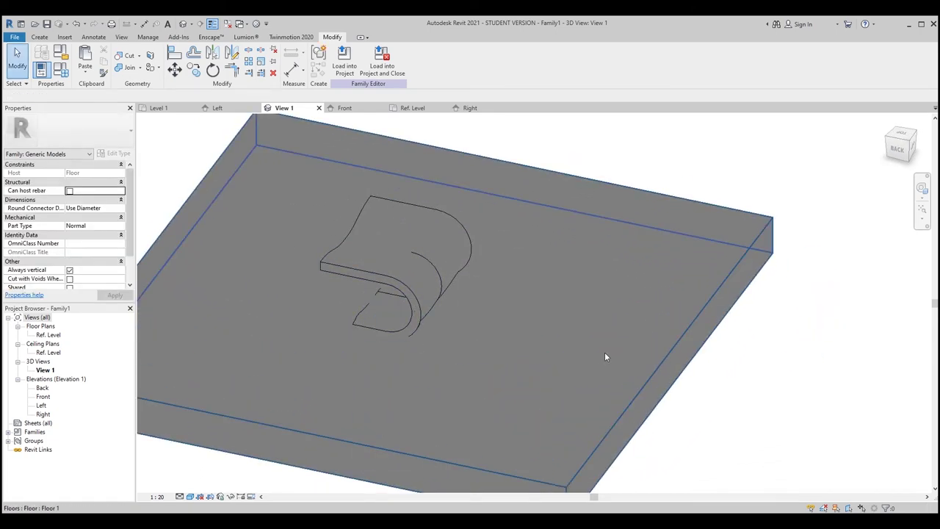
left_click(644, 364)
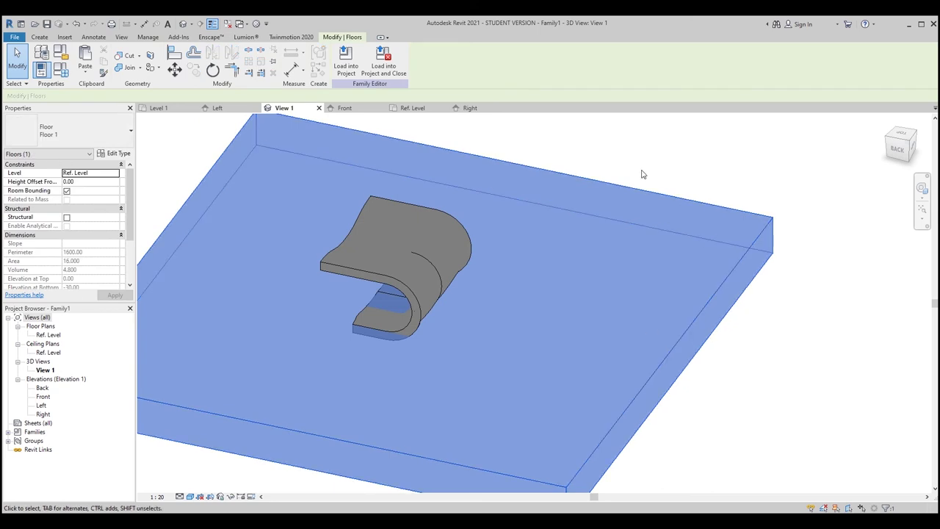
left_click(642, 174)
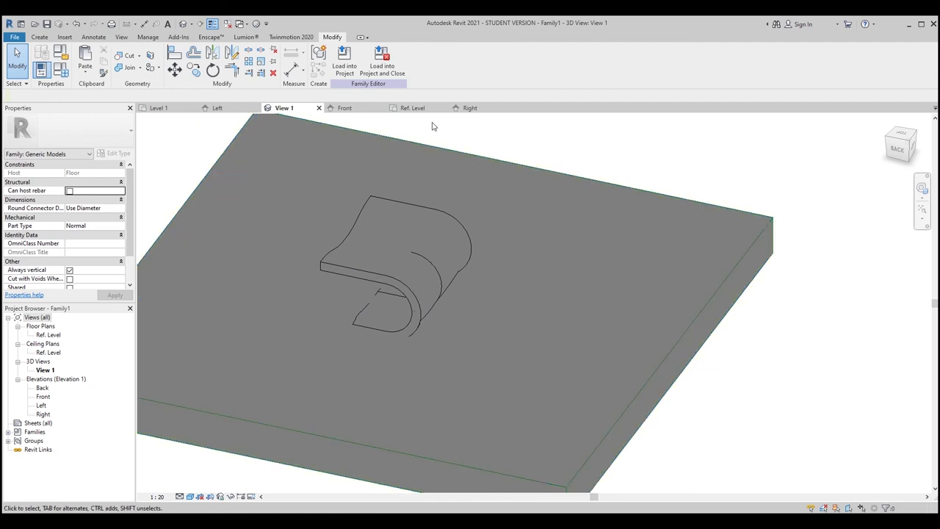
left_click(409, 108)
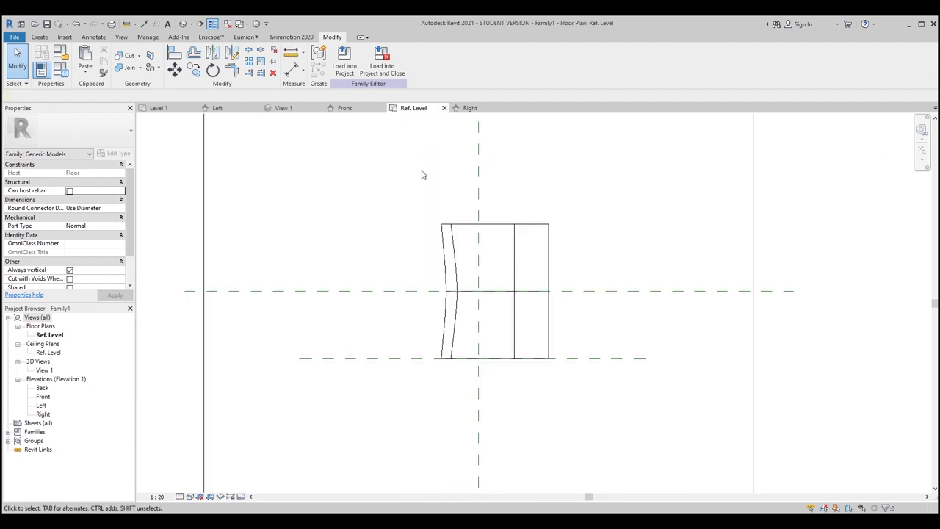
Step: Create a rectangle-sketched extrusion covering the left part of the bench, then view it in 3D
left_click(38, 38)
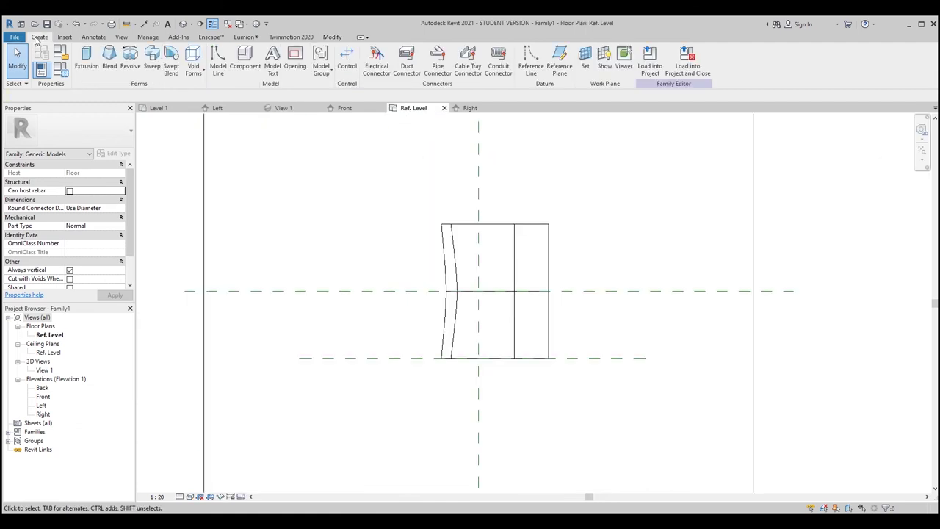
left_click(88, 58)
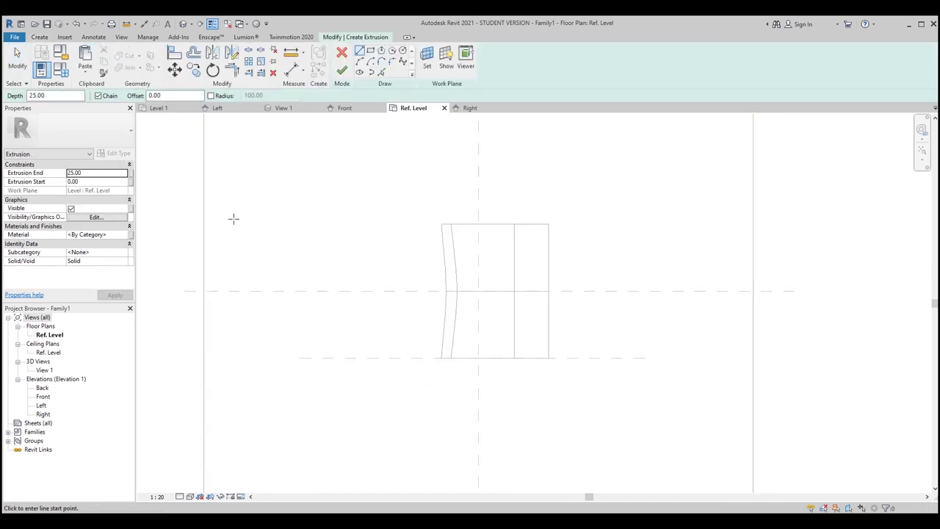
scroll(478, 272, "up", 1)
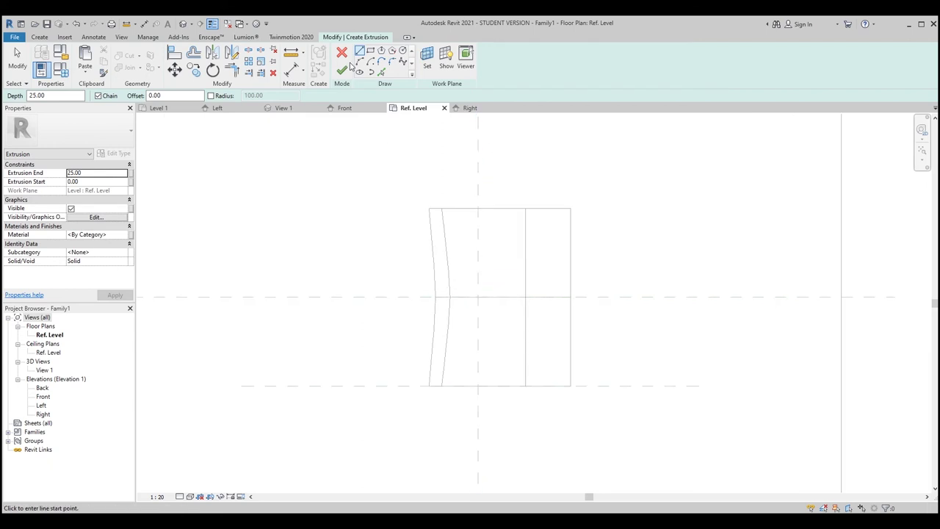
left_click(373, 53)
scroll(520, 230, "down", 1)
scroll(503, 226, "up", 1)
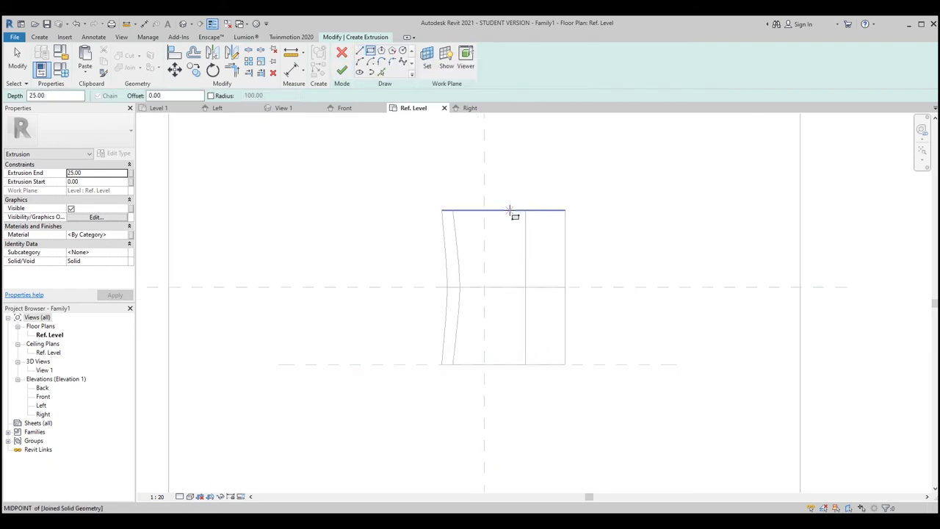
left_click(509, 211)
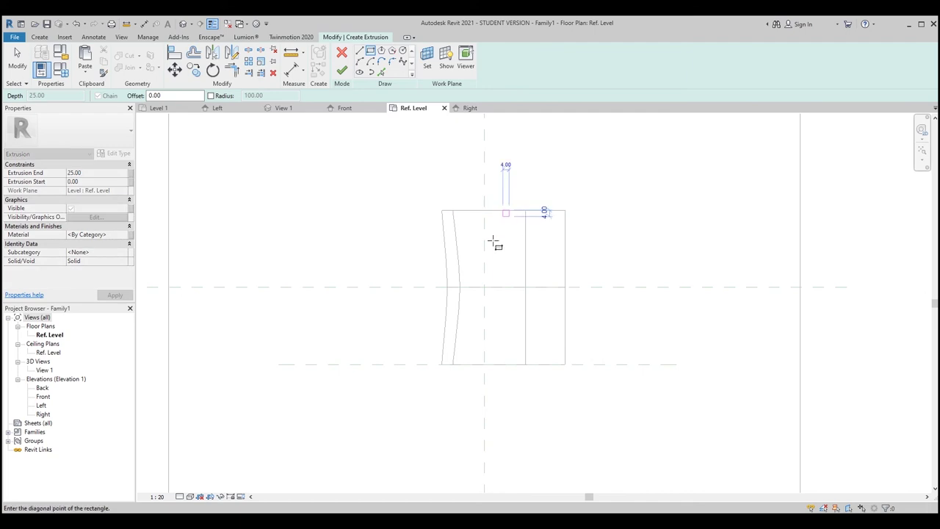
left_click(348, 363)
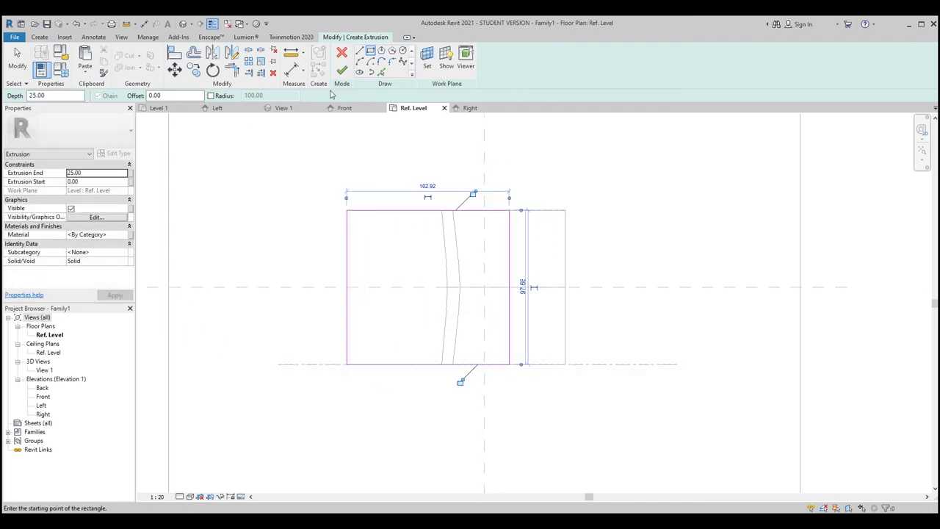
left_click(342, 71)
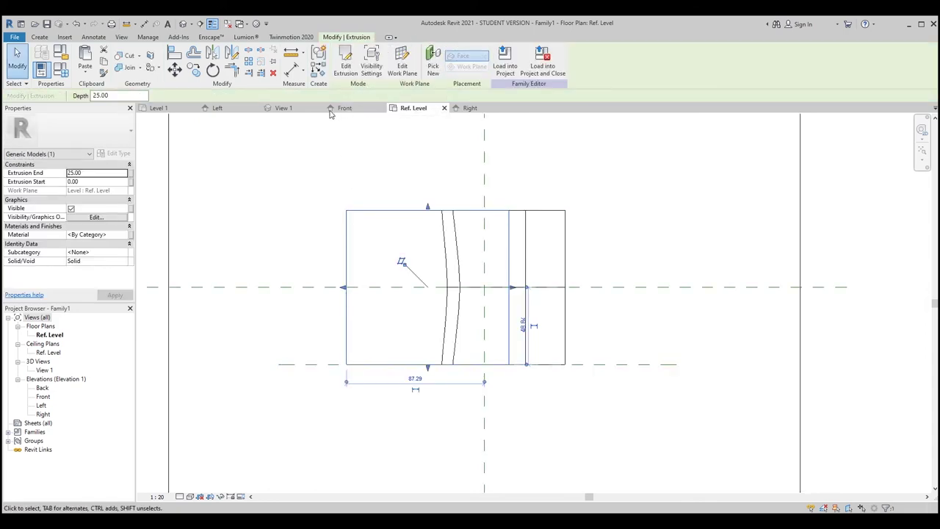
left_click(282, 108)
Step: Set the extrusion's start to -8 and its end to 0
middle_click_drag(451, 323, 551, 285, "shift")
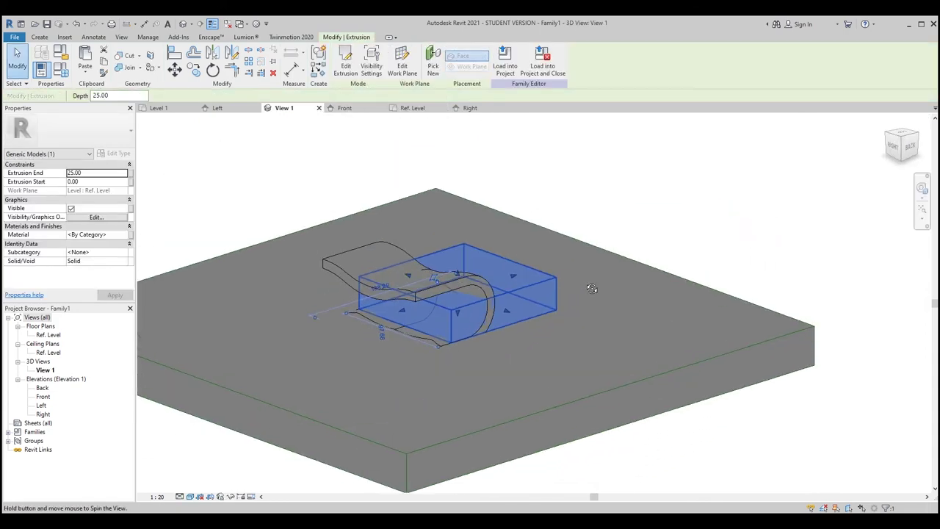
scroll(551, 285, "up", 2)
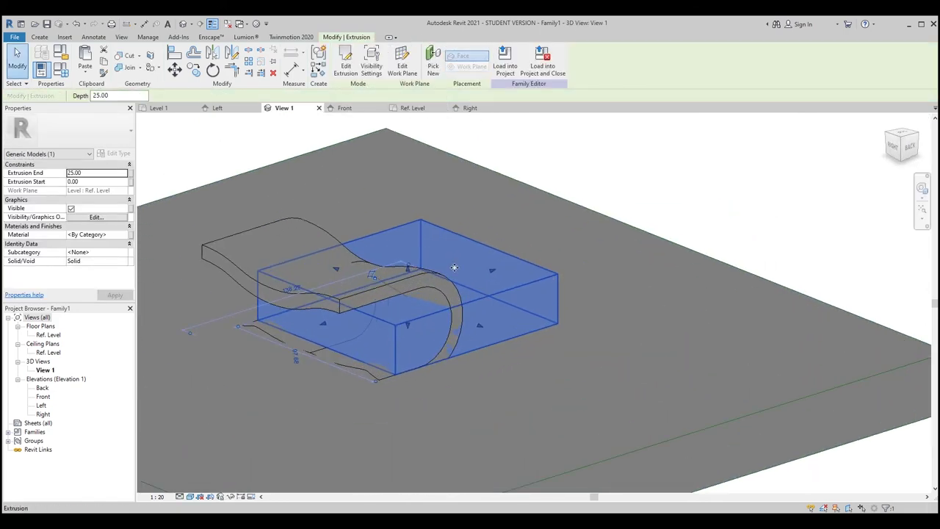
left_click(92, 181)
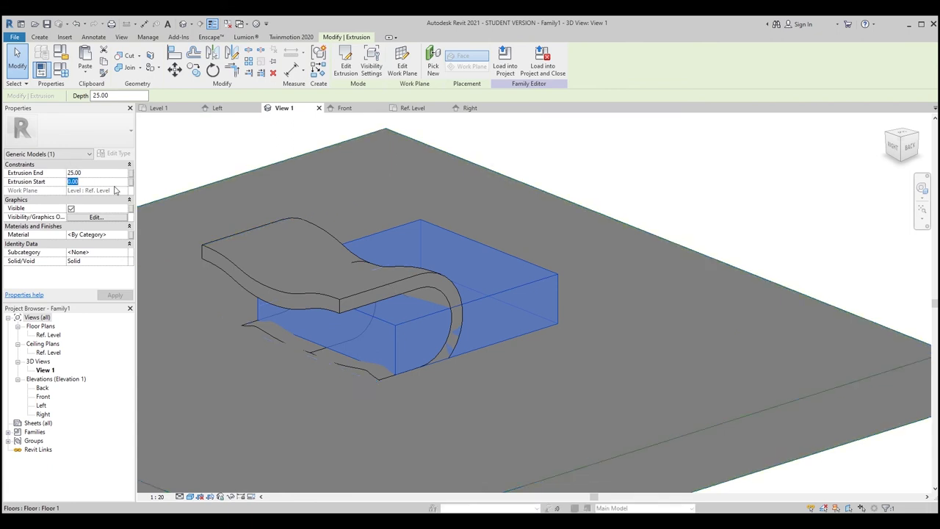
type("-8")
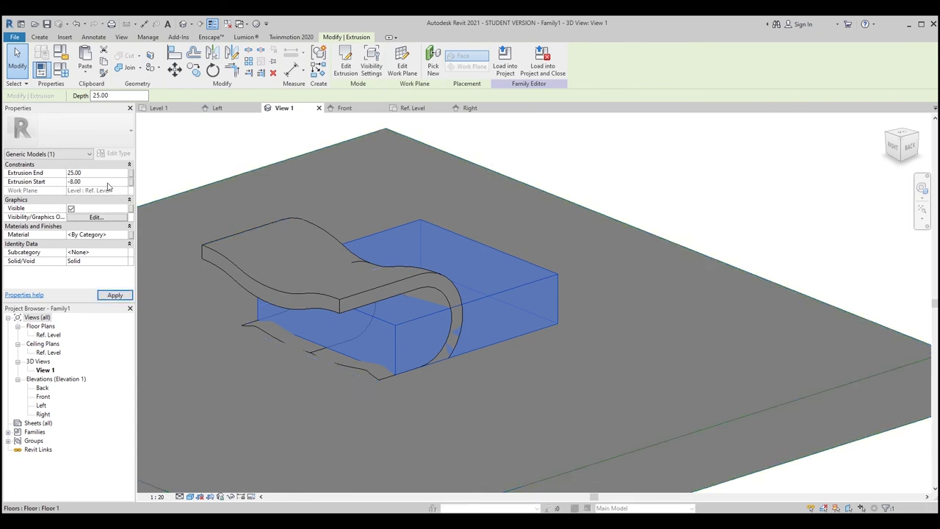
left_click(93, 164)
left_click(92, 165)
left_click(90, 173)
type("0")
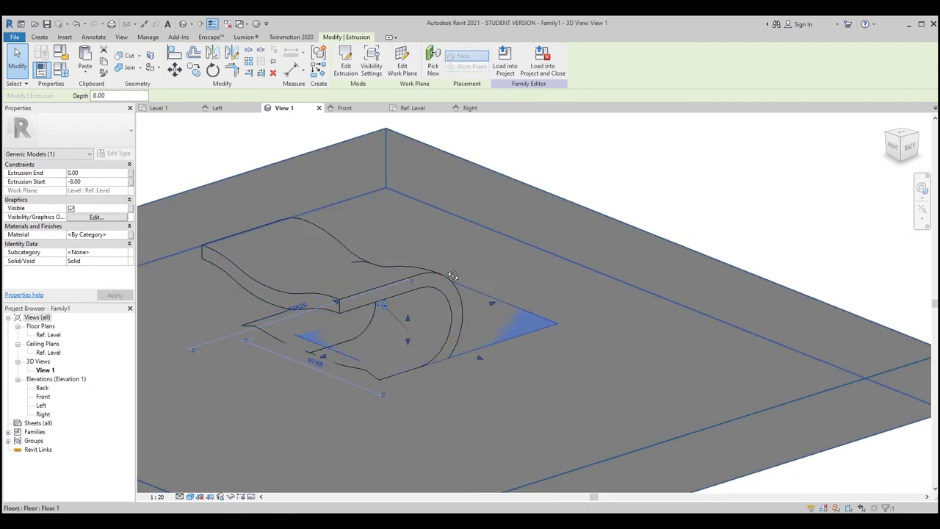
Step: Change the box from Solid to Void and apply the setting
middle_click_drag(336, 248, 358, 298, "shift")
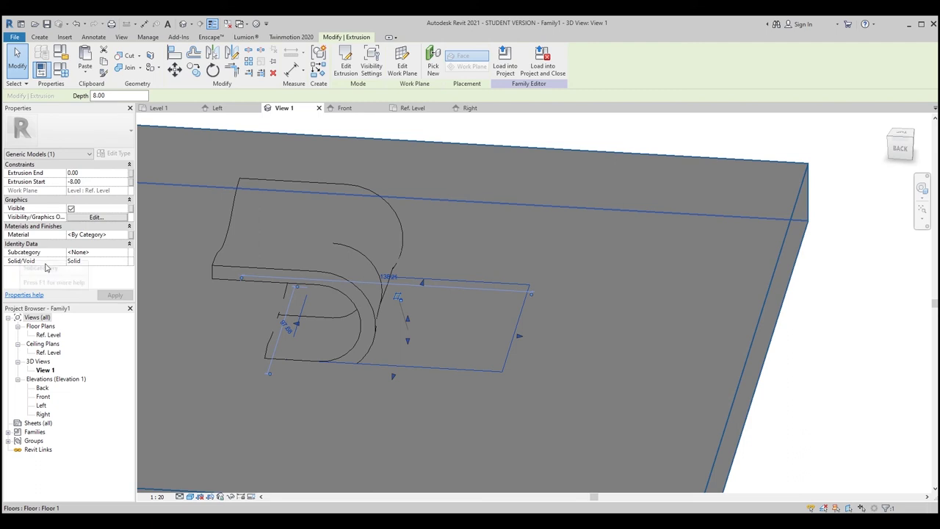
left_click(118, 262)
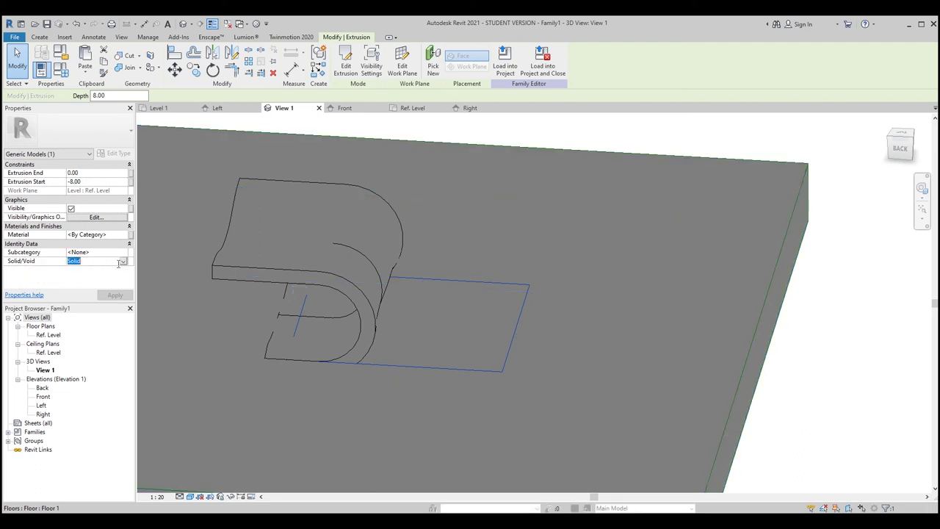
left_click(123, 261)
left_click(78, 280)
key("Down")
left_click(114, 295)
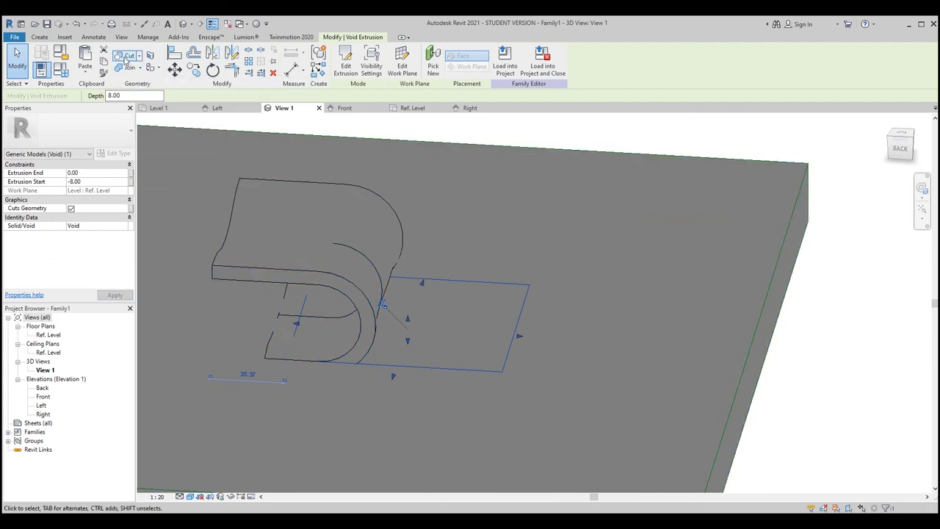
left_click(130, 55)
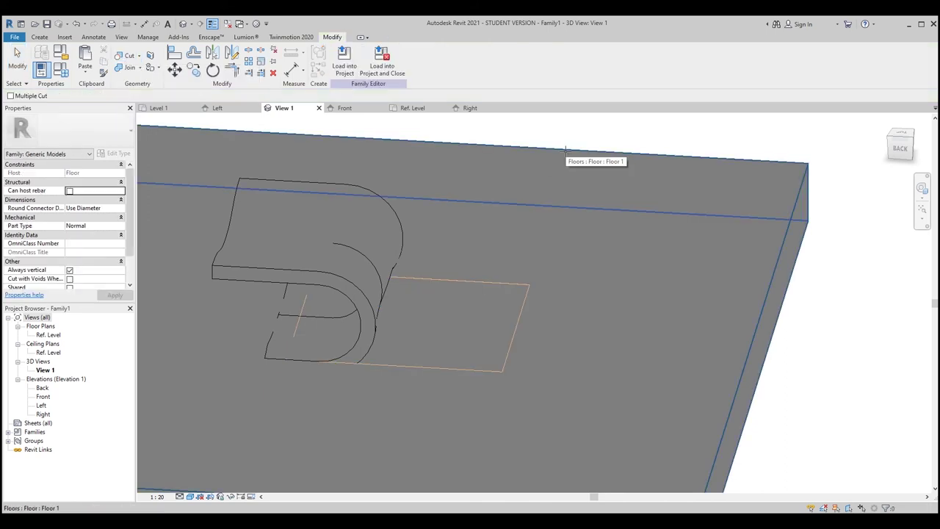
Step: Cut the floor slab with the void box, leaving a rectangular recess under the bench
left_click(566, 150)
left_click(522, 285)
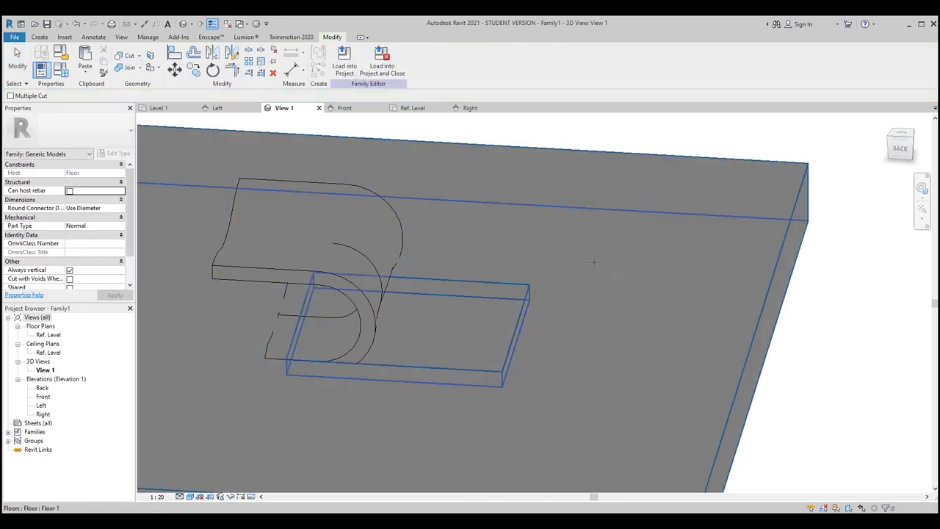
mouse_move(810, 358)
middle_mouse_down("shift")
mouse_move(621, 264)
mouse_move(737, 168)
mouse_move(550, 139)
mouse_move(542, 124)
mouse_move(576, 116)
mouse_move(713, 147)
mouse_move(737, 194)
mouse_move(640, 210)
mouse_move(730, 243)
mouse_move(651, 250)
mouse_move(465, 228)
mouse_move(726, 285)
mouse_move(796, 281)
mouse_move(728, 252)
mouse_move(798, 216)
mouse_move(749, 222)
mouse_move(793, 185)
mouse_move(490, 278)
middle_mouse_up("shift")
key("Escape")
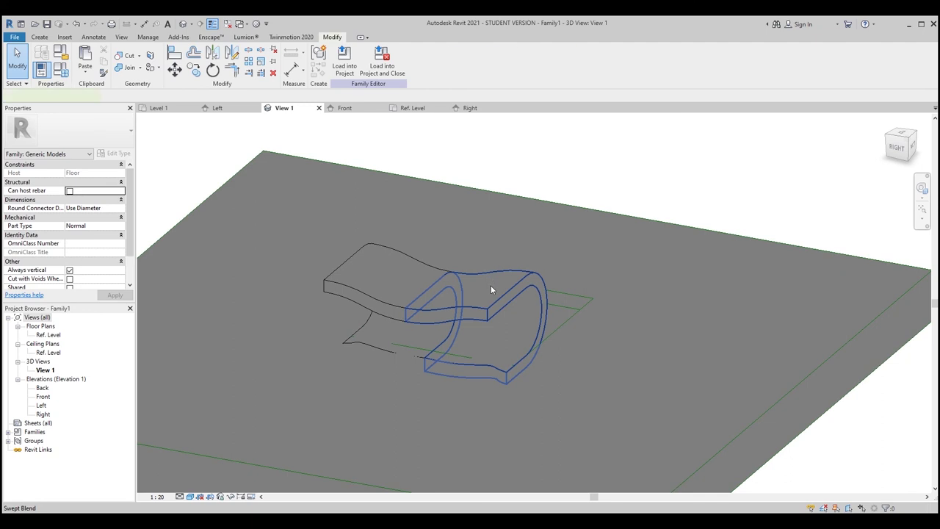
Step: Select both swept-blend pieces and close the material list without changing it
left_click(491, 285)
left_click(395, 266, "ctrl")
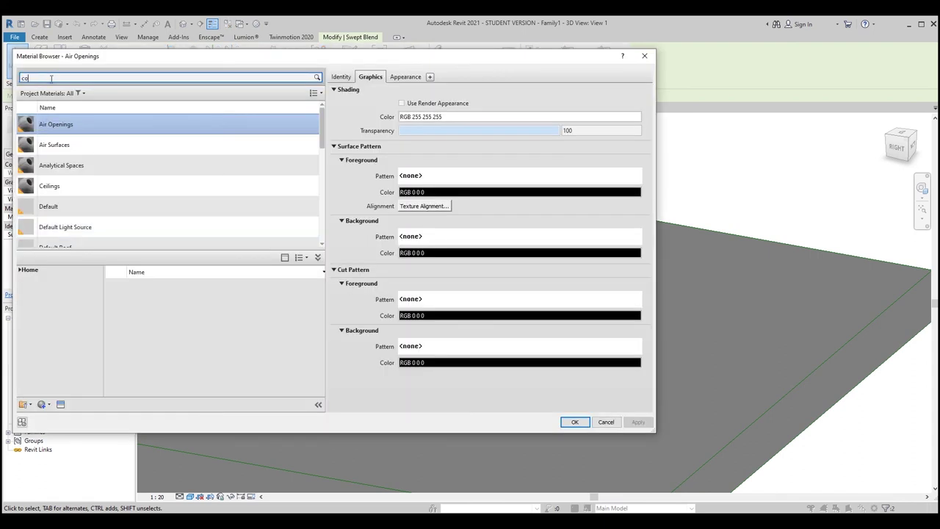
type("nc")
key("BackSpace")
key("BackSpace")
key("BackSpace")
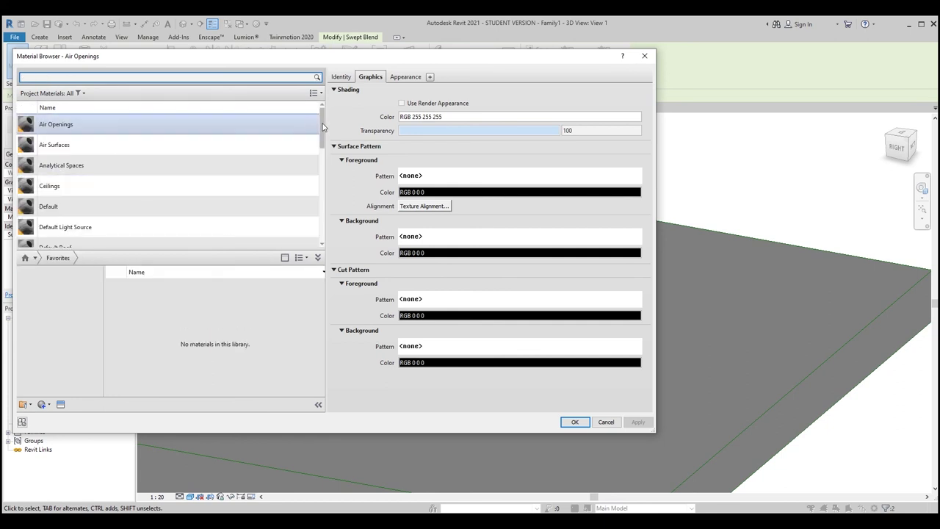
left_click_drag(323, 127, 322, 122)
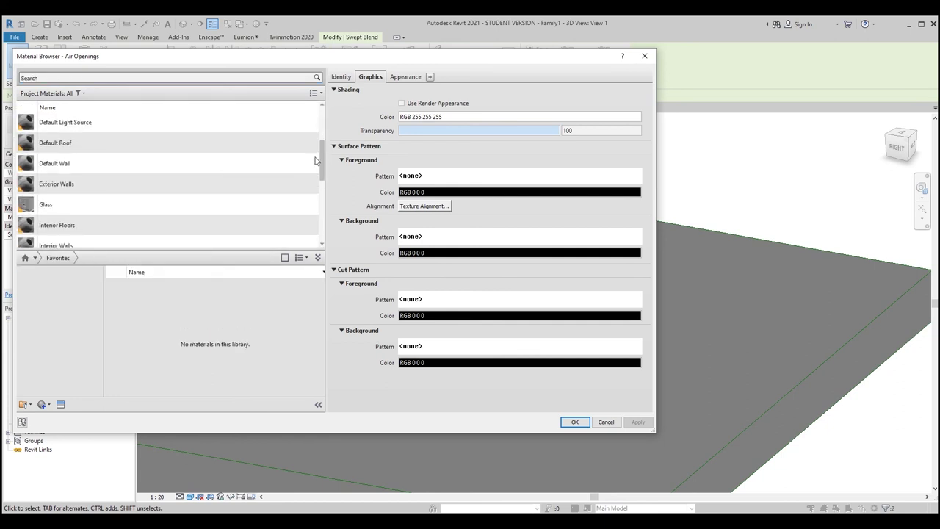
left_click(606, 422)
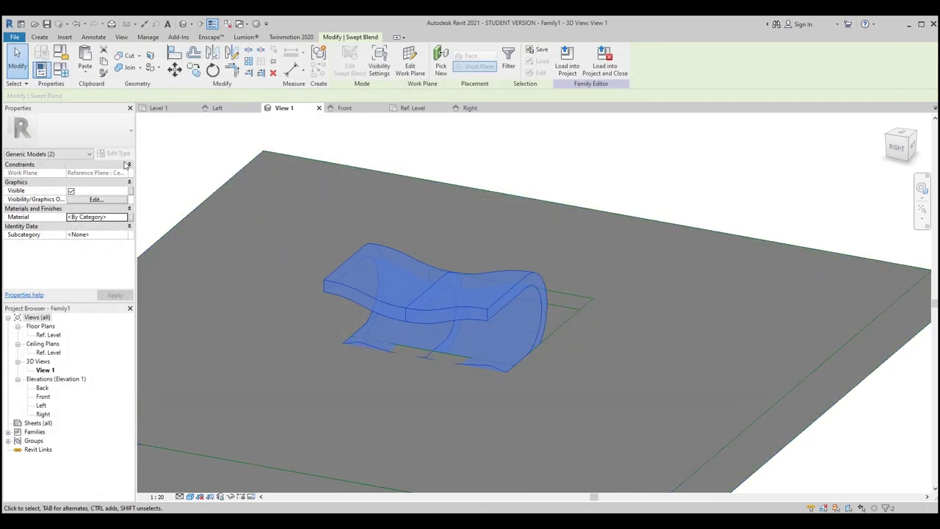
Step: Create a Material family parameter named Bench and associate the pieces' material with it
left_click(132, 221)
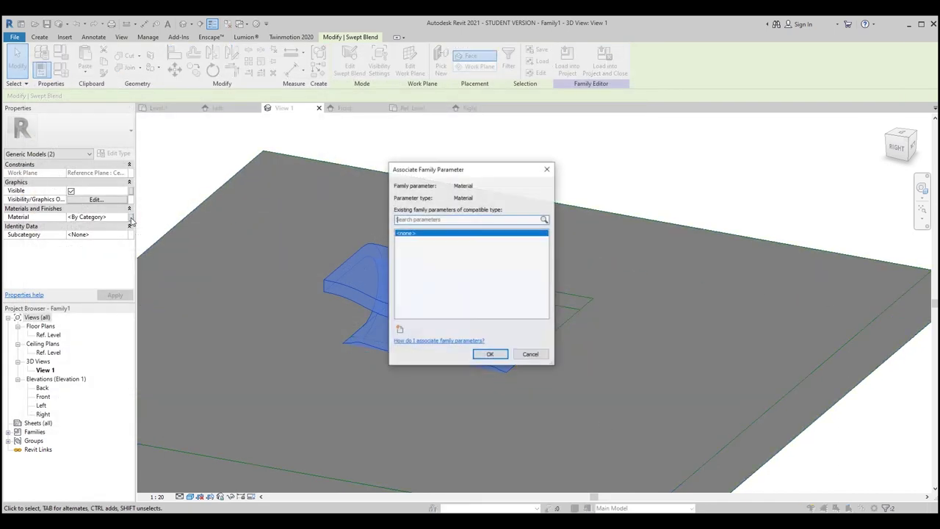
left_click(401, 331)
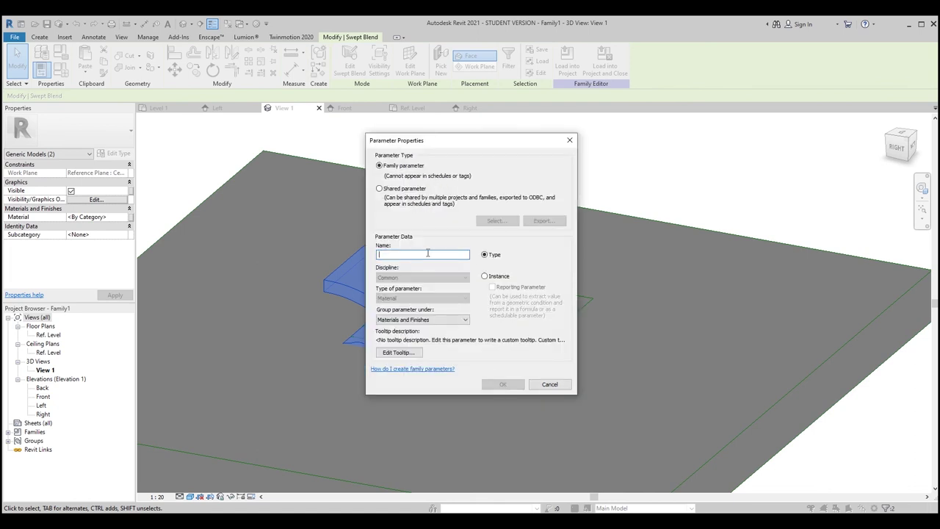
type("Bench")
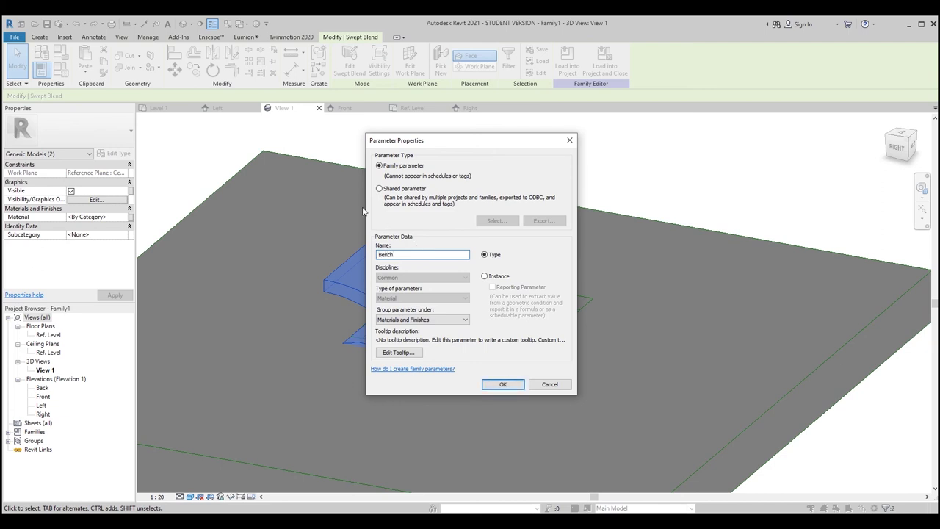
left_click(504, 387)
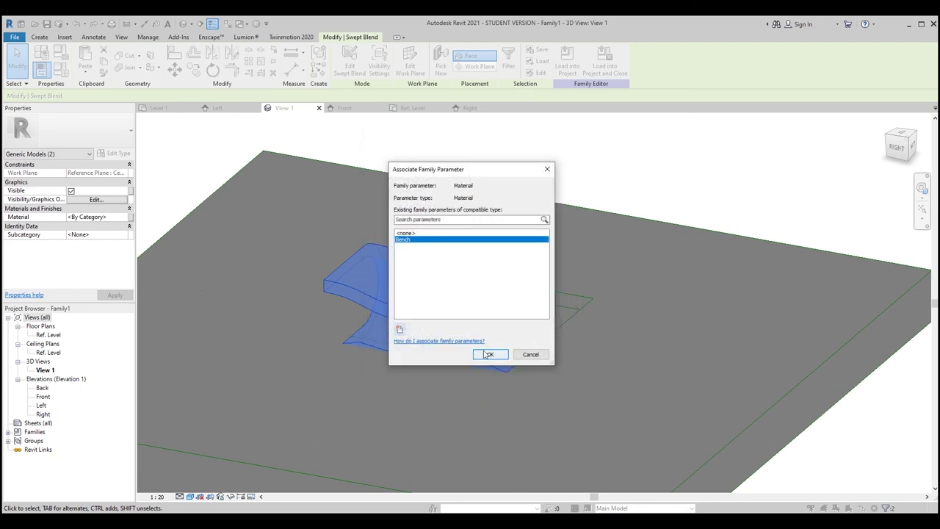
left_click(489, 355)
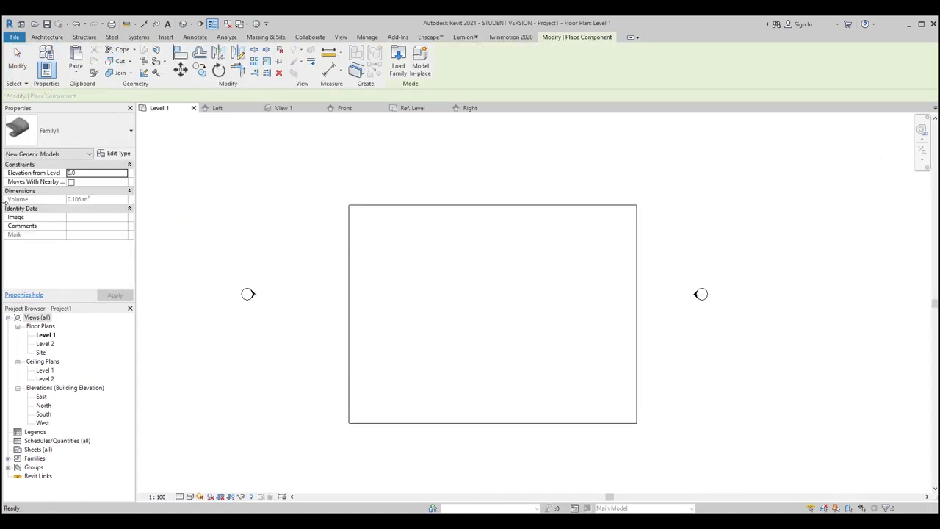
Step: Place four bench instances on the Level 1 plan
scroll(472, 337, "up", 5)
left_click(421, 286)
left_click(544, 213)
left_click(625, 397)
left_click(466, 398)
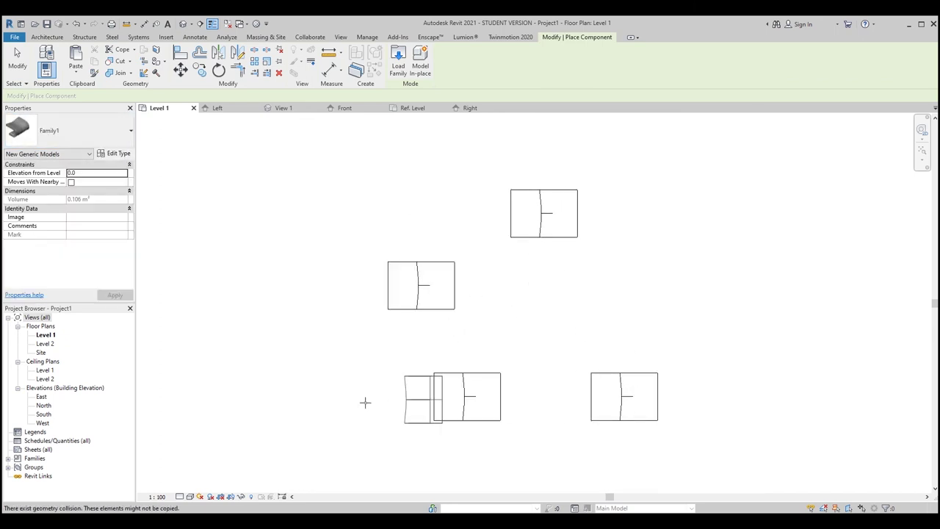
scroll(365, 401, "down", 3)
key("Escape")
key("Escape")
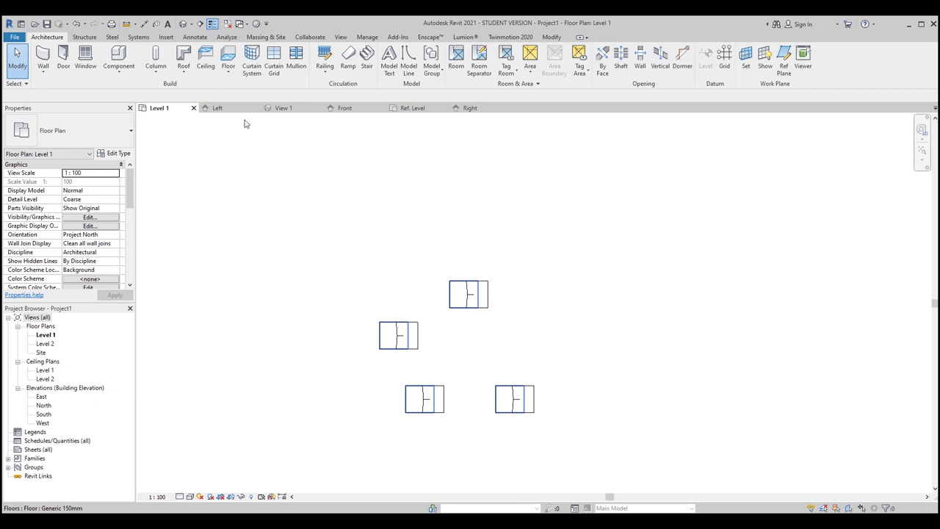
Step: Select the middle-left bench and open its Type Properties
left_click(401, 336)
left_click(334, 285)
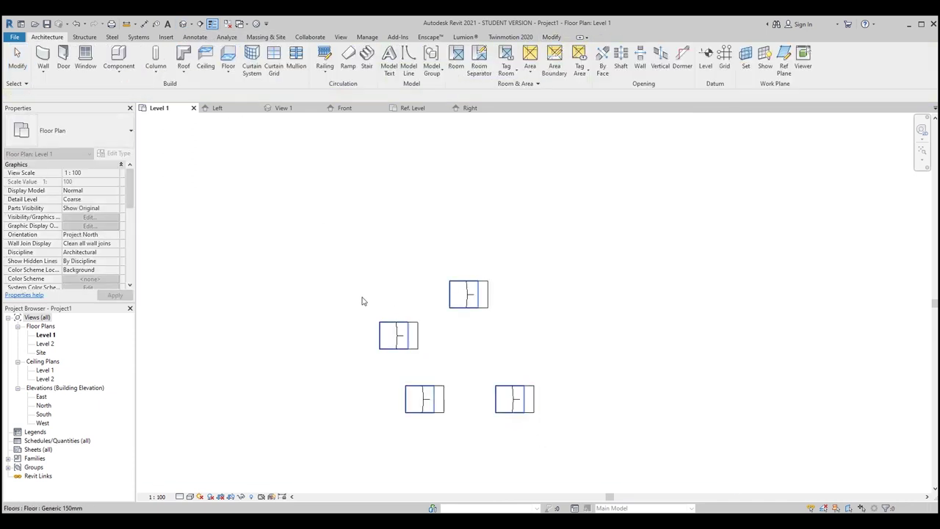
left_click(397, 335)
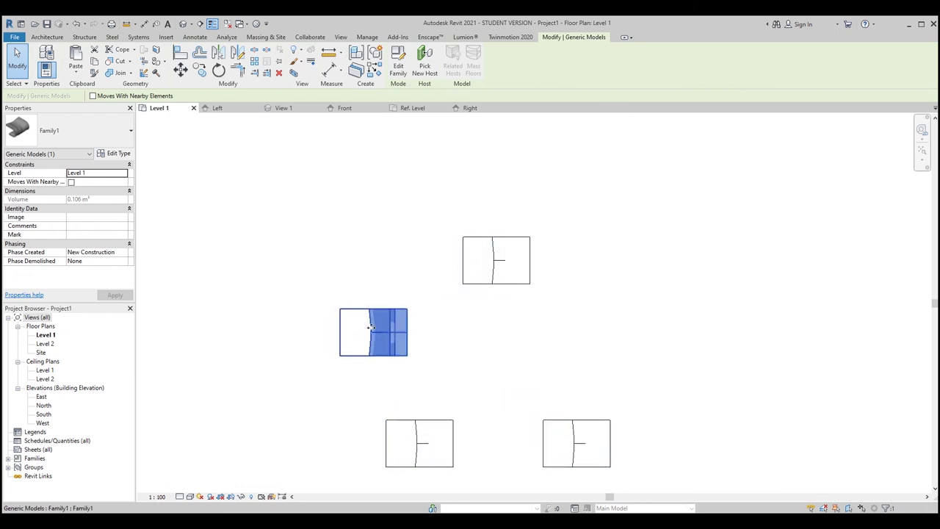
scroll(416, 335, "up", 4)
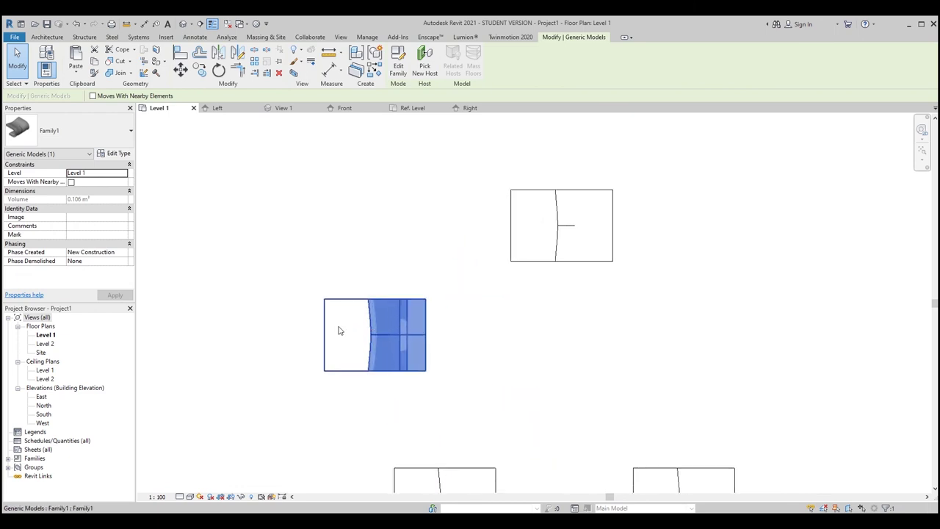
left_click(119, 156)
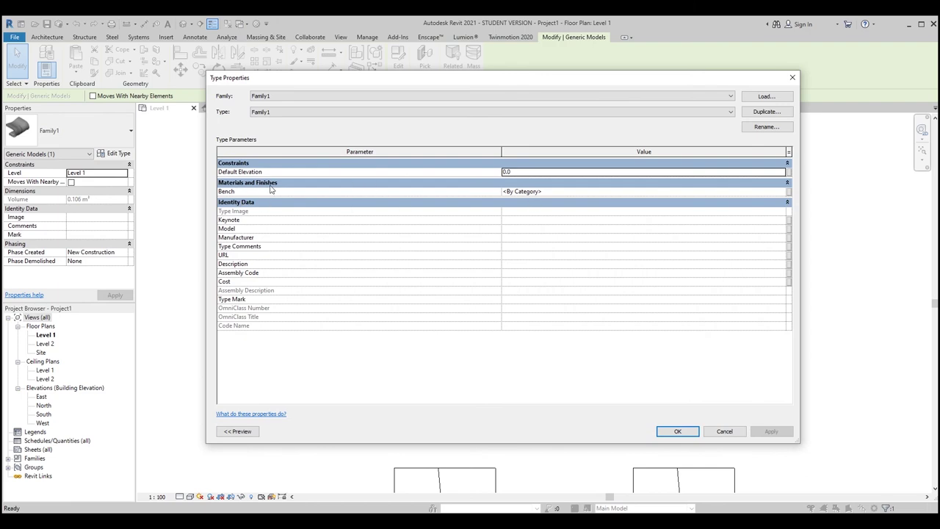
Step: Set the Bench material parameter to Concrete, Sand/Cement Screed and close Type Properties
left_click(786, 192)
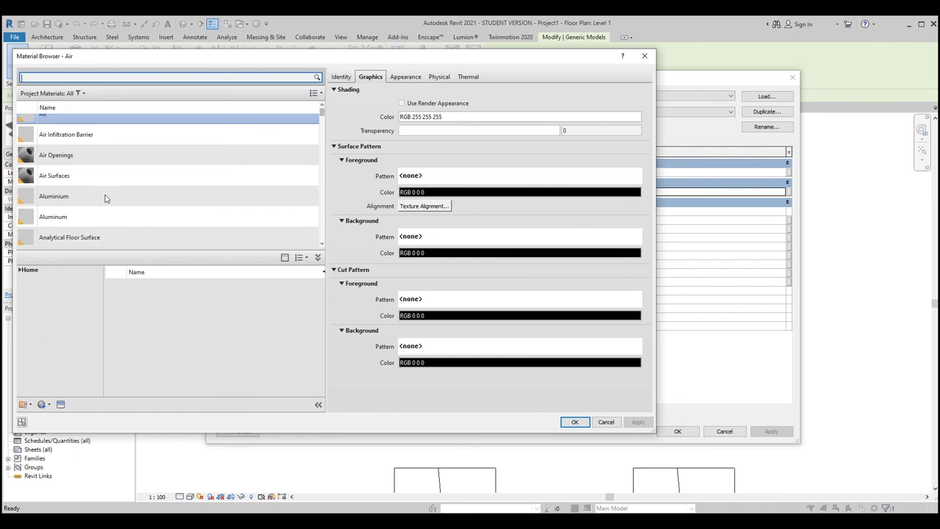
left_click_drag(133, 62, 300, 93)
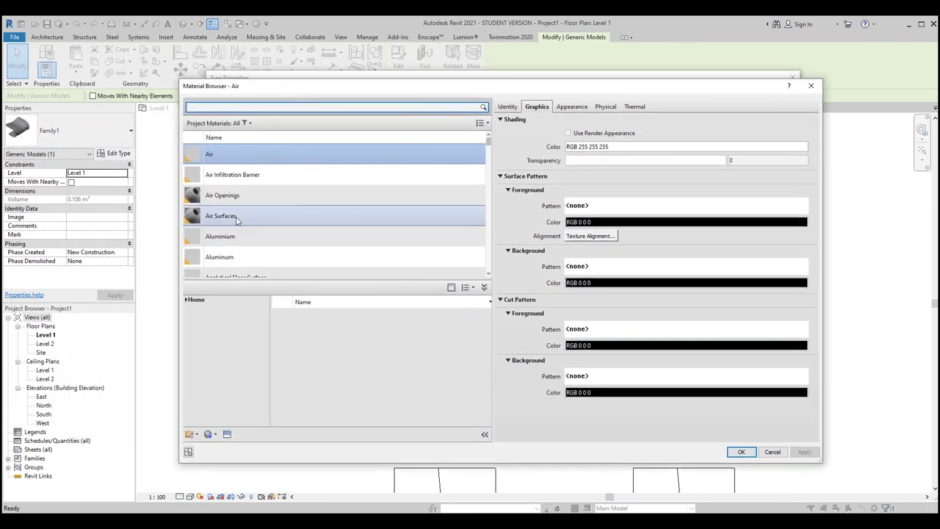
scroll(294, 235, "down", 2)
scroll(323, 238, "down", 2)
scroll(294, 235, "up", 3)
scroll(228, 147, "up", 1)
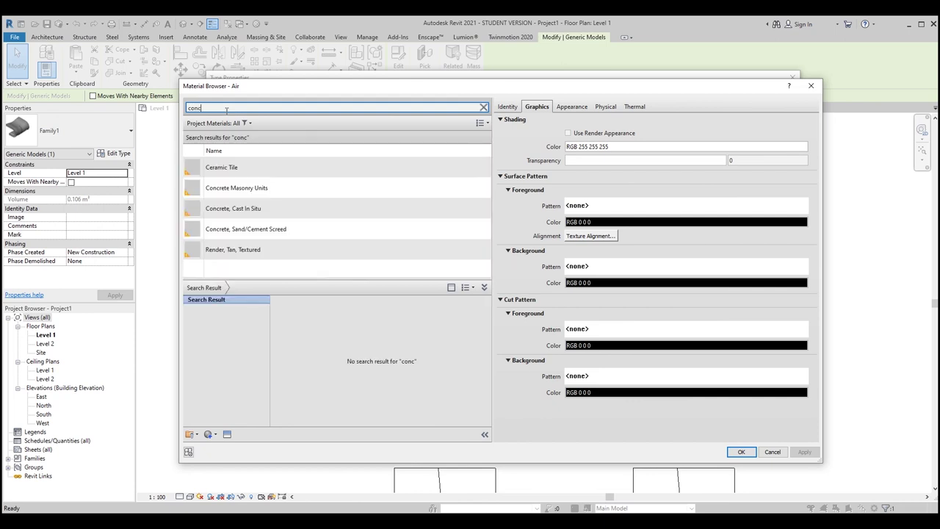
left_click(232, 229)
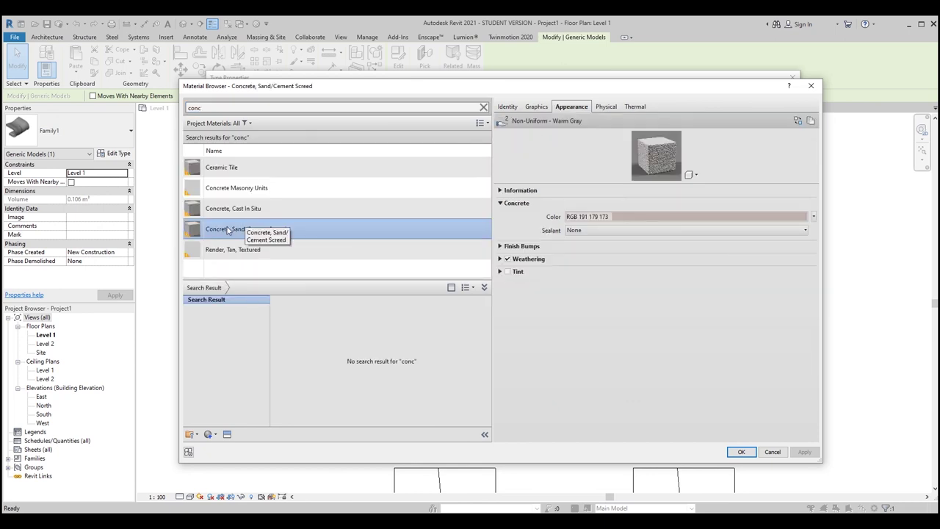
left_click(735, 452)
left_click(671, 427)
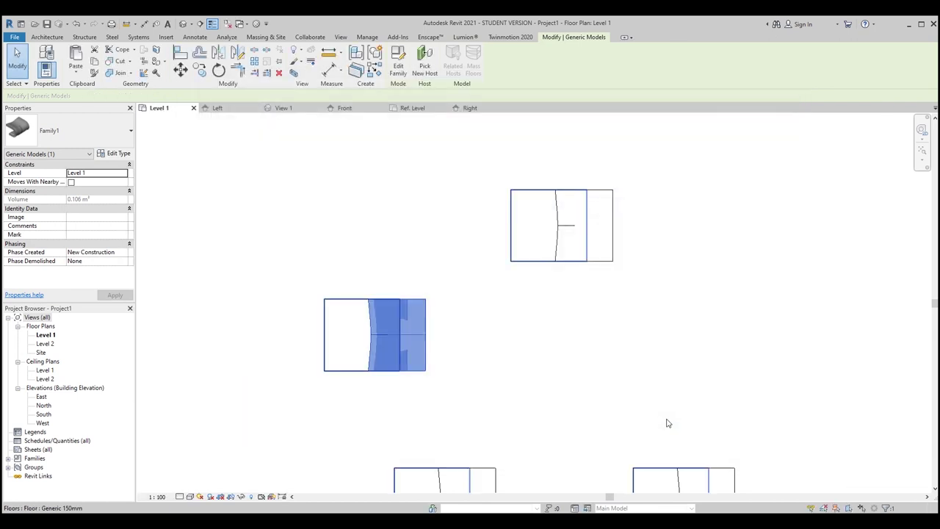
left_click(546, 357)
key("Escape")
Step: Open the default 3D view with 3D and orbit, zoom and pan to frame the four benches
scroll(468, 343, "down", 2)
key("3")
key("d")
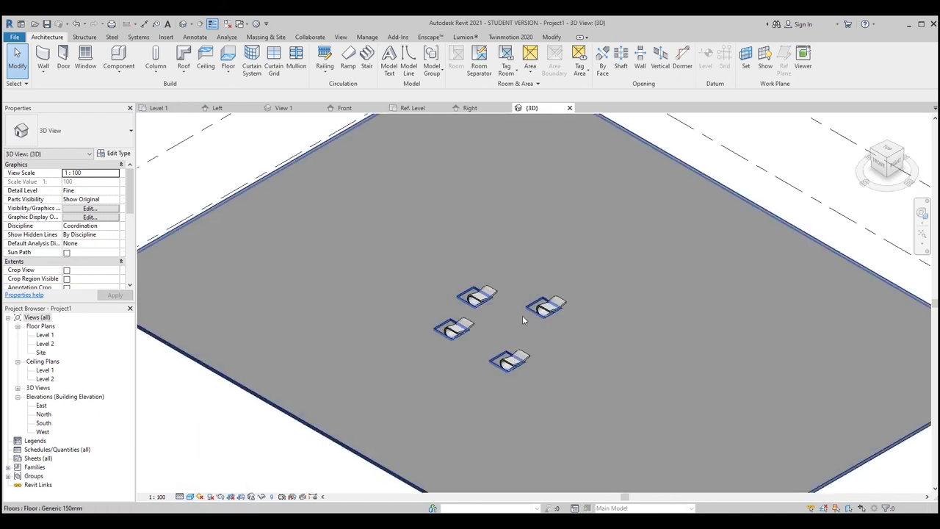
middle_click_drag(523, 320, 378, 352, "shift")
scroll(378, 352, "up", 3)
mouse_move(470, 397)
middle_mouse_down("shift")
mouse_move(566, 439)
mouse_move(340, 336)
middle_mouse_up("shift")
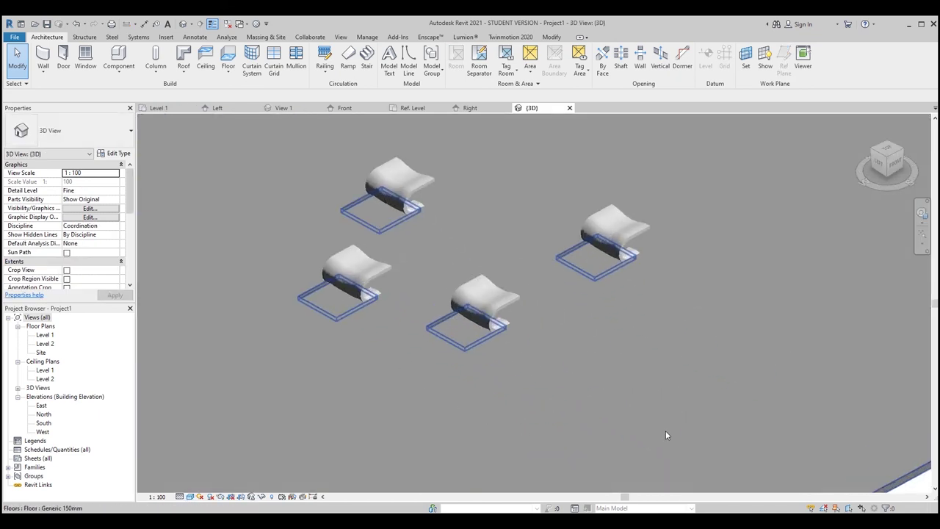
scroll(481, 328, "up", 3)
middle_click_drag(167, 200, 220, 268)
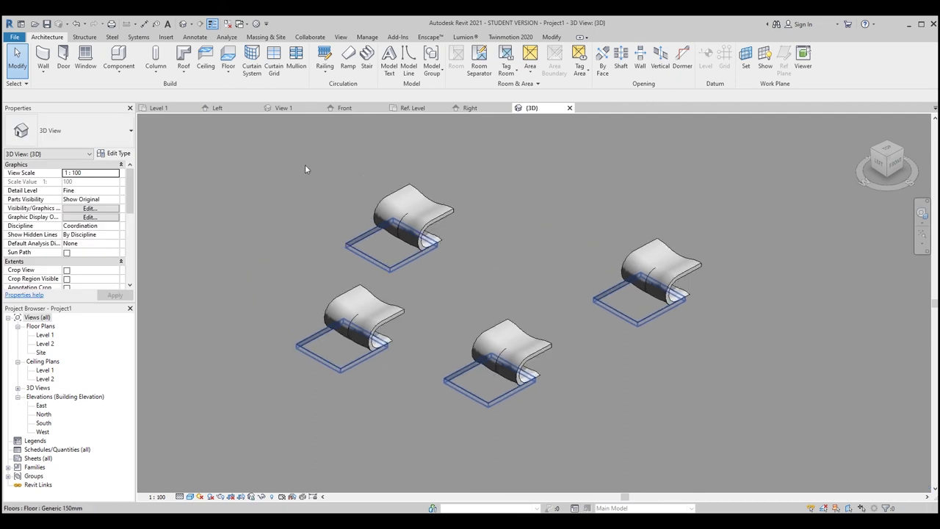